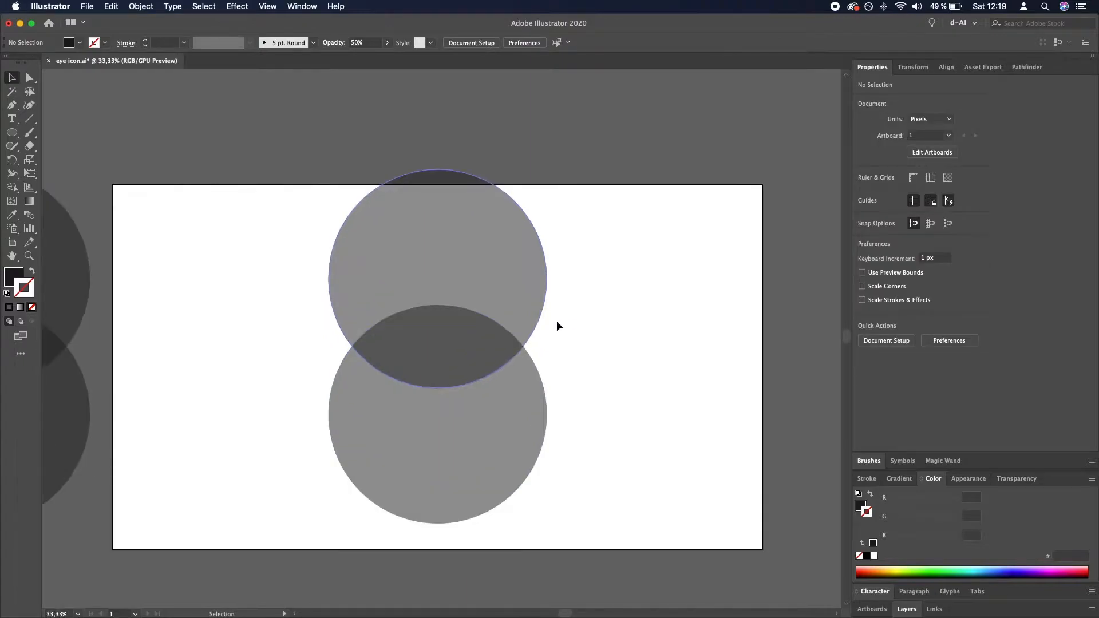
- Intersect the two overlapping circles on the artboard into a single almond-shaped eye outline
left_click_drag(564, 336, 437, 431)
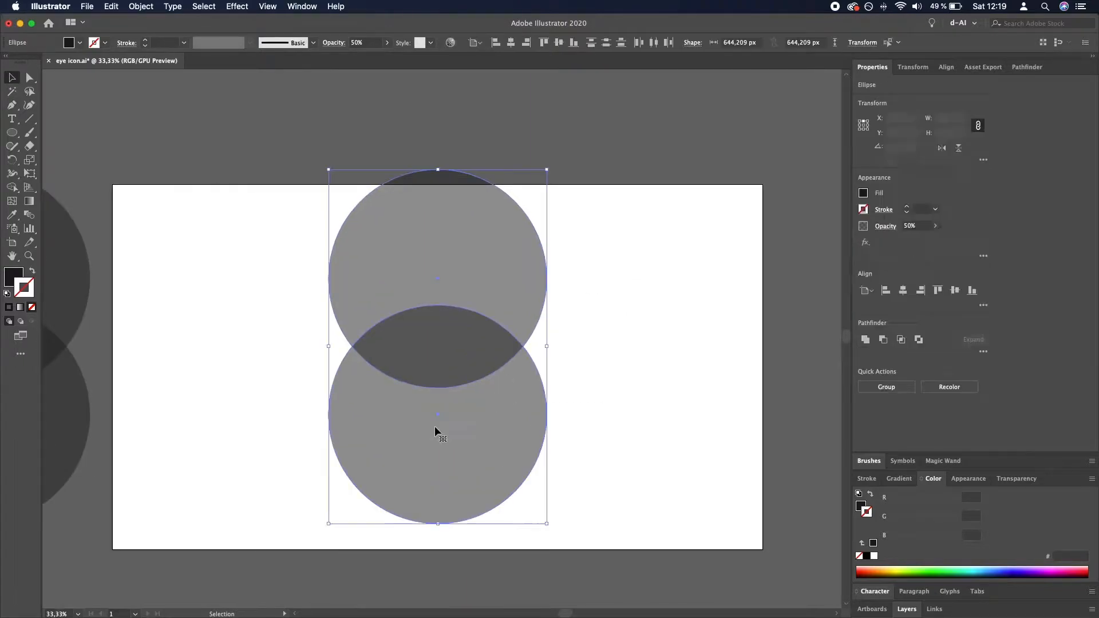
left_click(906, 342)
left_click(676, 380)
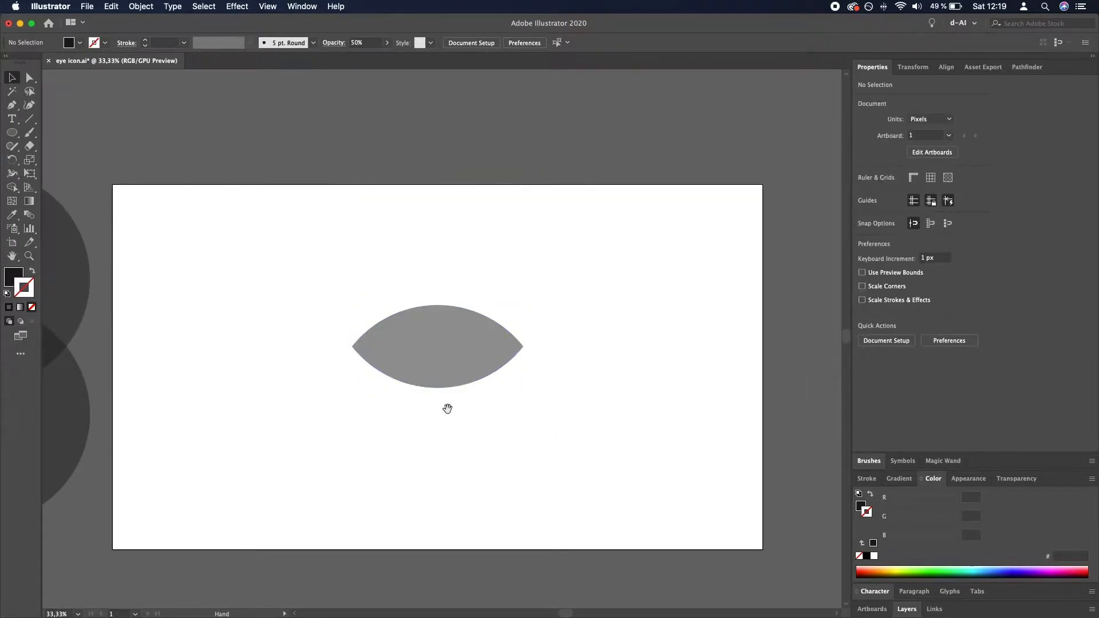
- Create a circle with the Ellipse tool, using the almond shape's height of 243,831 px for width and height
left_click_drag(444, 407, 594, 384)
left_click(596, 320)
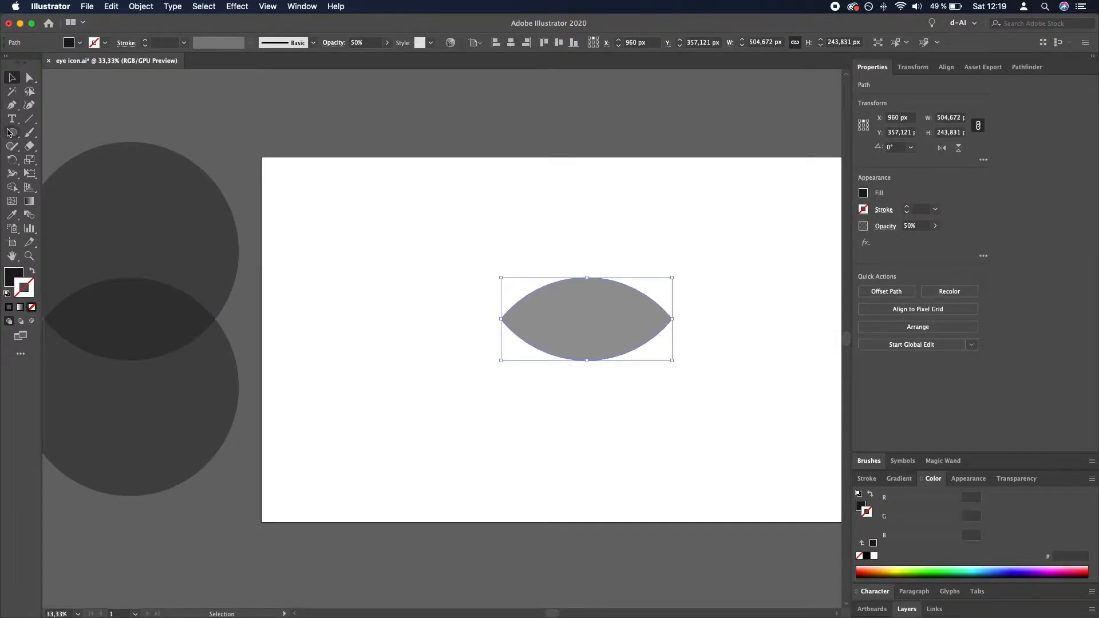
left_click_drag(10, 133, 58, 157)
left_click(951, 133)
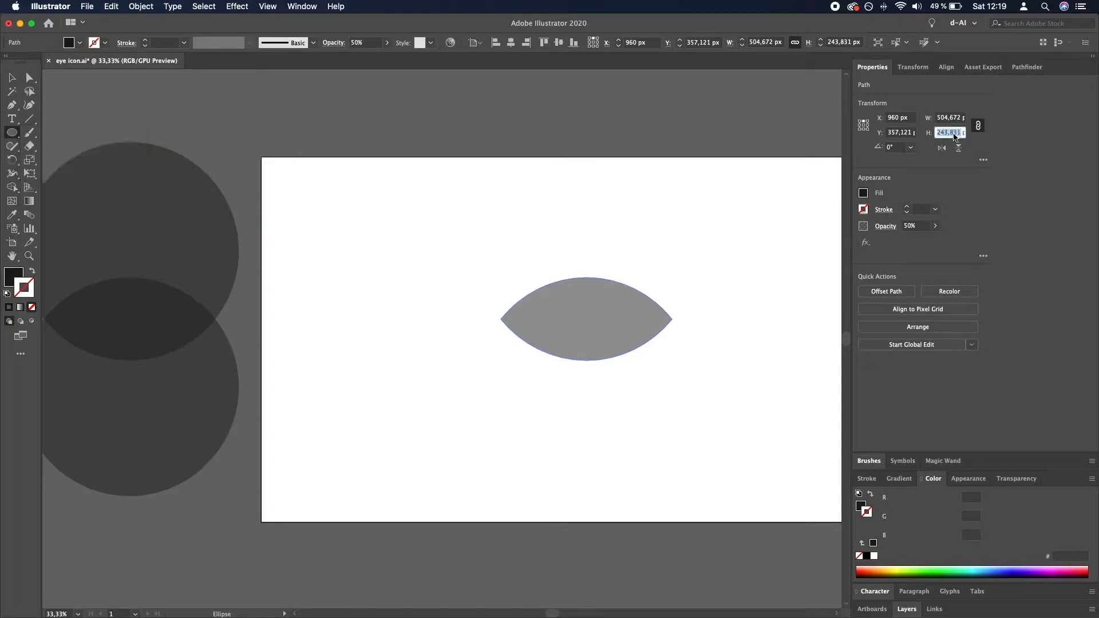
left_click(539, 294)
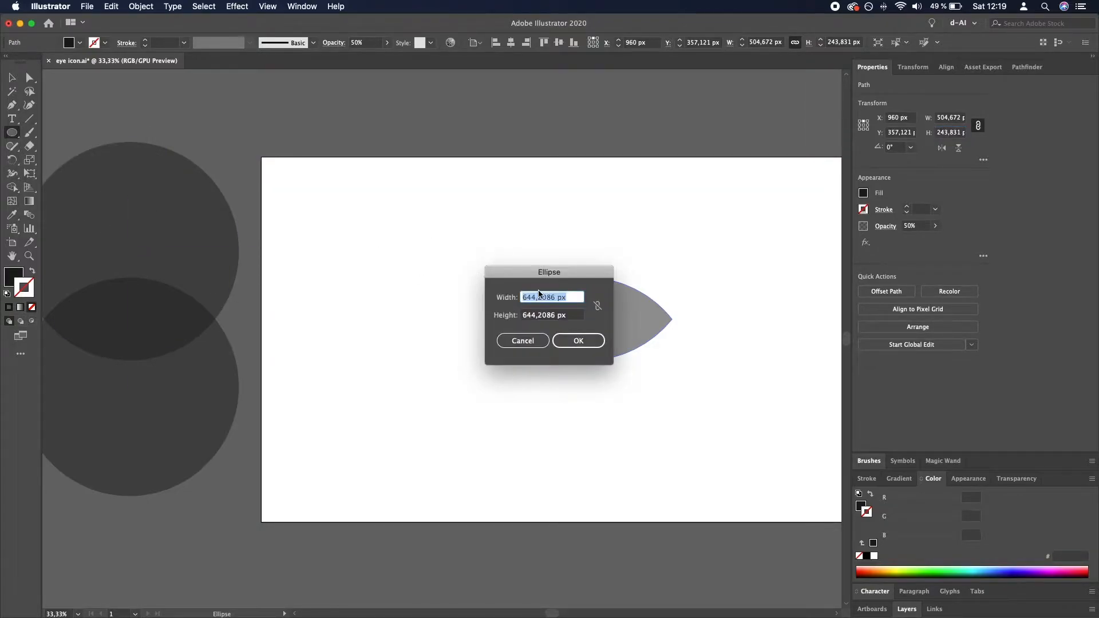
key("Tab")
type("243,831")
key("Return")
- Center the new circle horizontally and vertically with the almond shape
key("v")
left_click(617, 329, "shift")
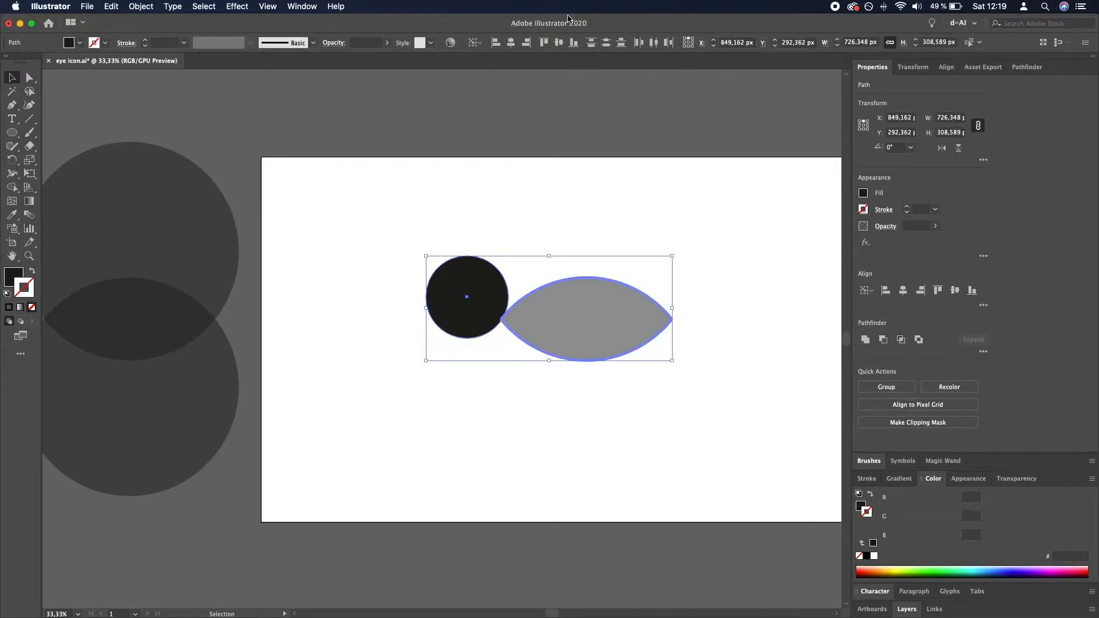
left_click(511, 42)
left_click(558, 43)
left_click(727, 198)
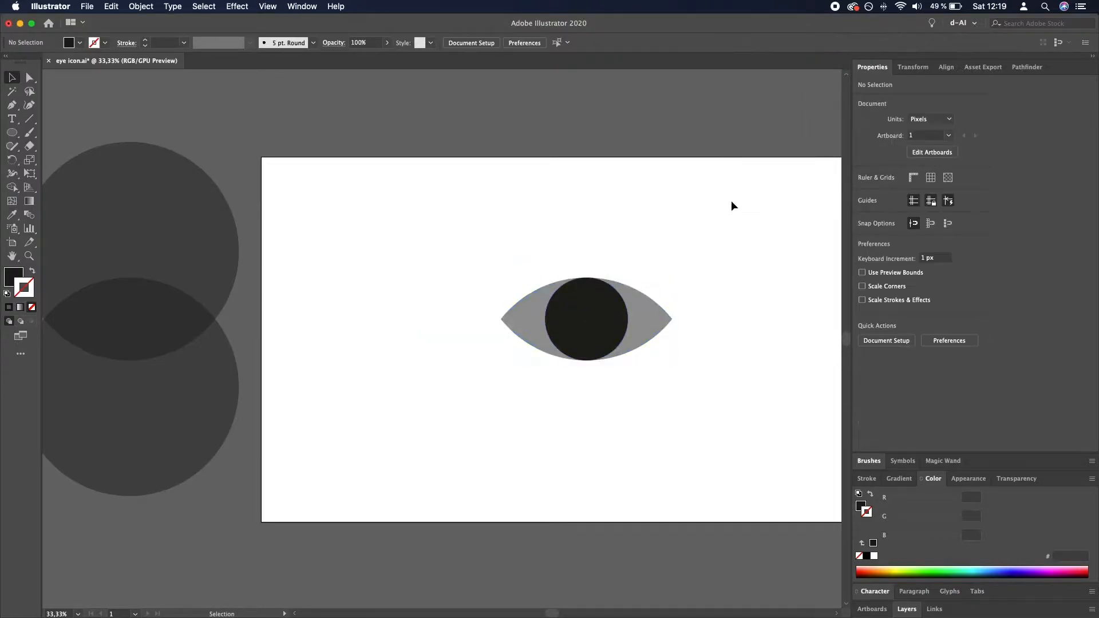
- Duplicate the black circle in place and keep one circle selected
scroll(668, 221, "right", 5)
left_click(458, 314)
key("super+equal")
key("super+equal")
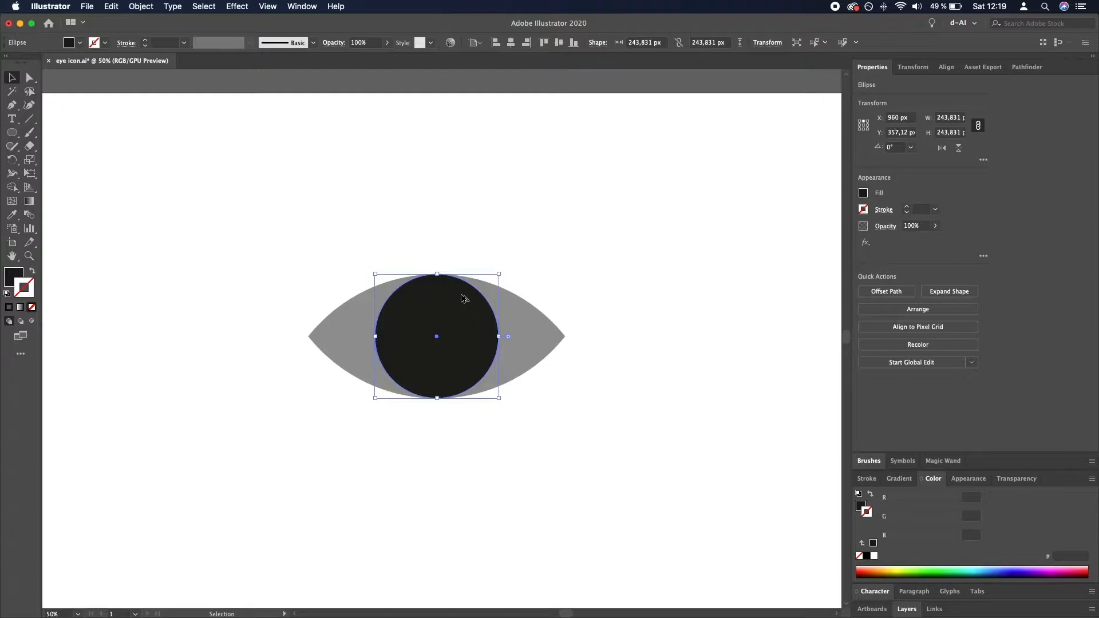
scroll(461, 295, "down", 1)
scroll(461, 295, "up", 1)
key("a")
key("v")
left_click(581, 201)
left_click(449, 348)
- Try to scale the duplicate circle proportionally to 150,699 px from its top edge
left_click(948, 135)
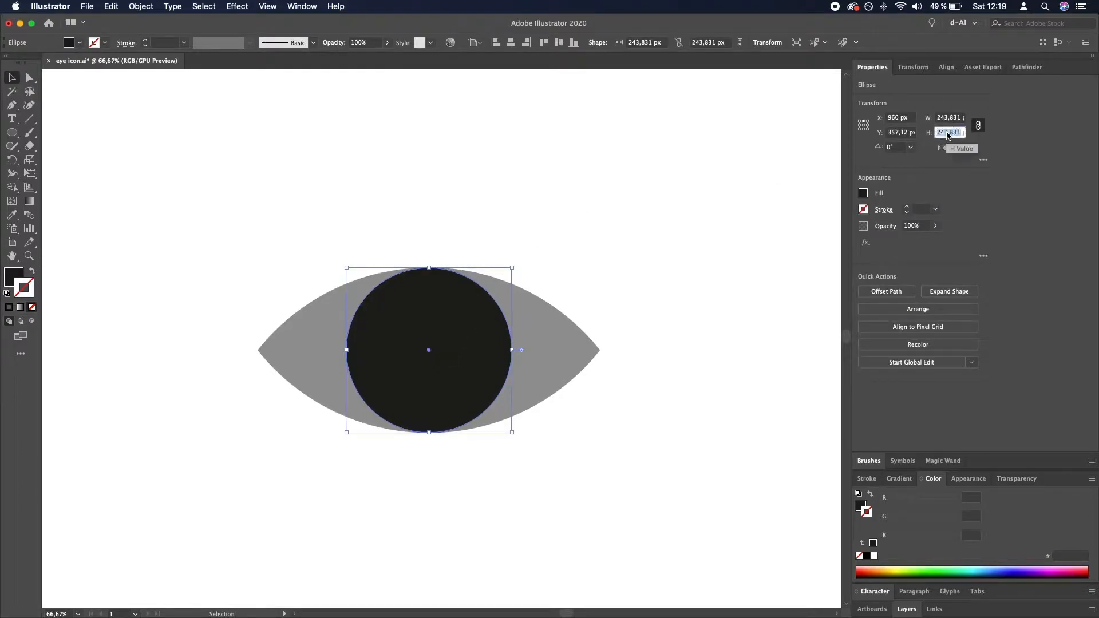
left_click(959, 133)
key("Return")
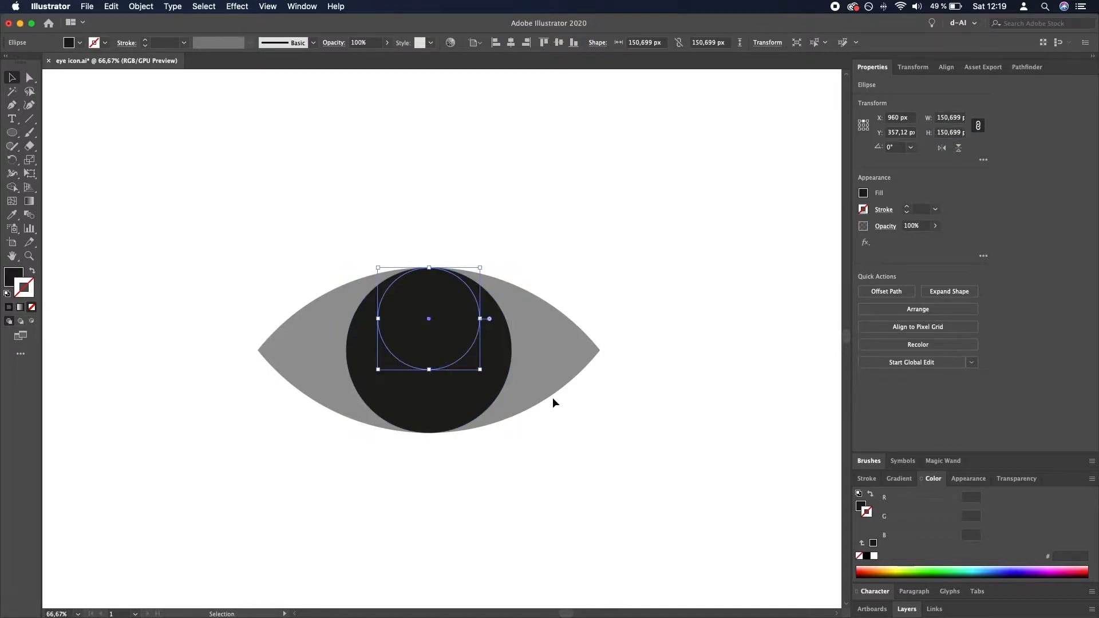
key("super+z")
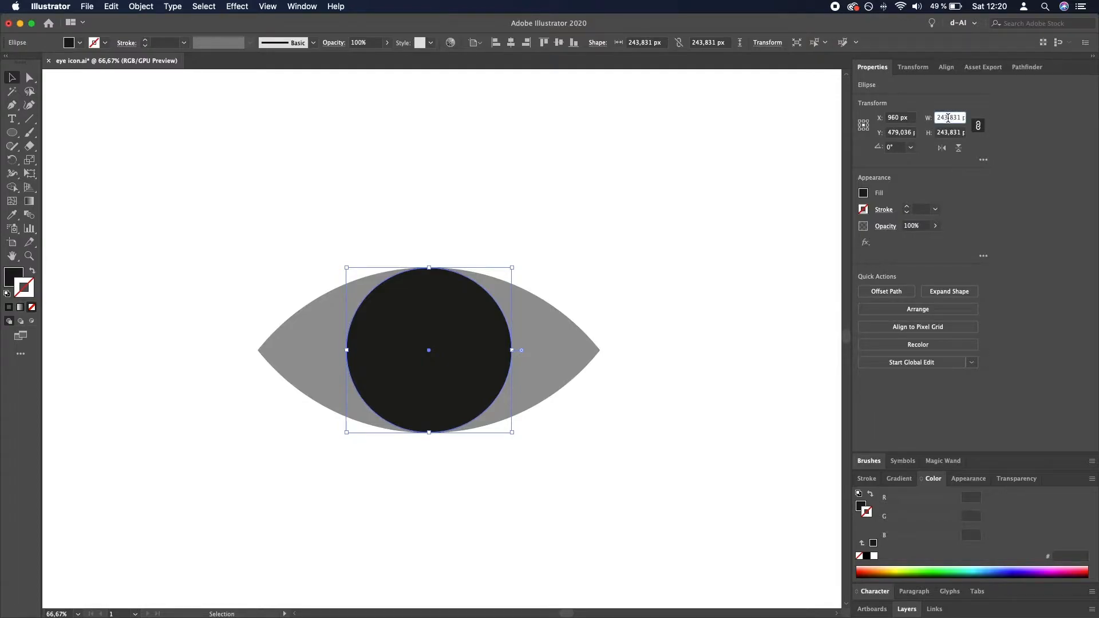
- Shrink the duplicate circle proportionally about its center to 150 px to form the pupil
key("shift+Down")
key("shift+Down")
key("shift+Down")
key("shift+Down")
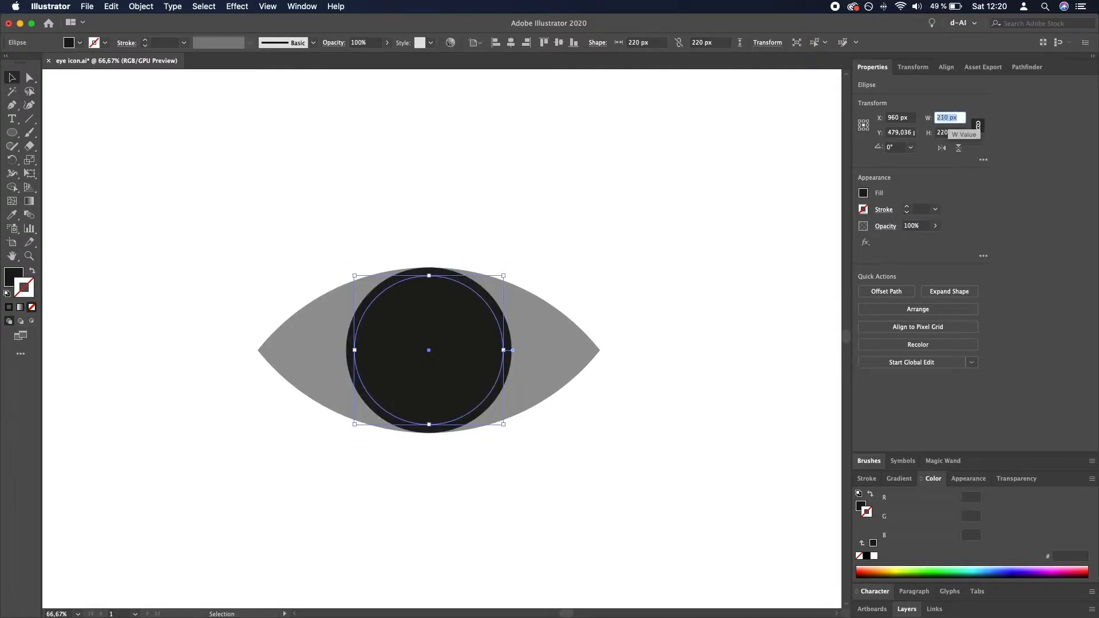
key("shift+Down")
key("shift+Down")
key("shift+Down")
key("shift+Down")
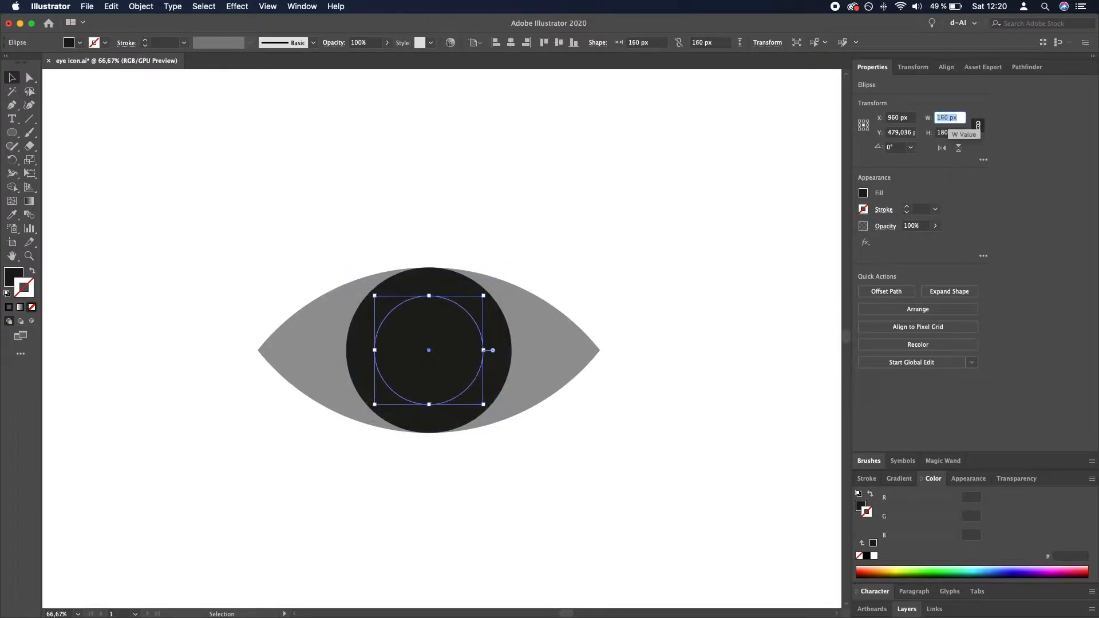
key("shift+Down")
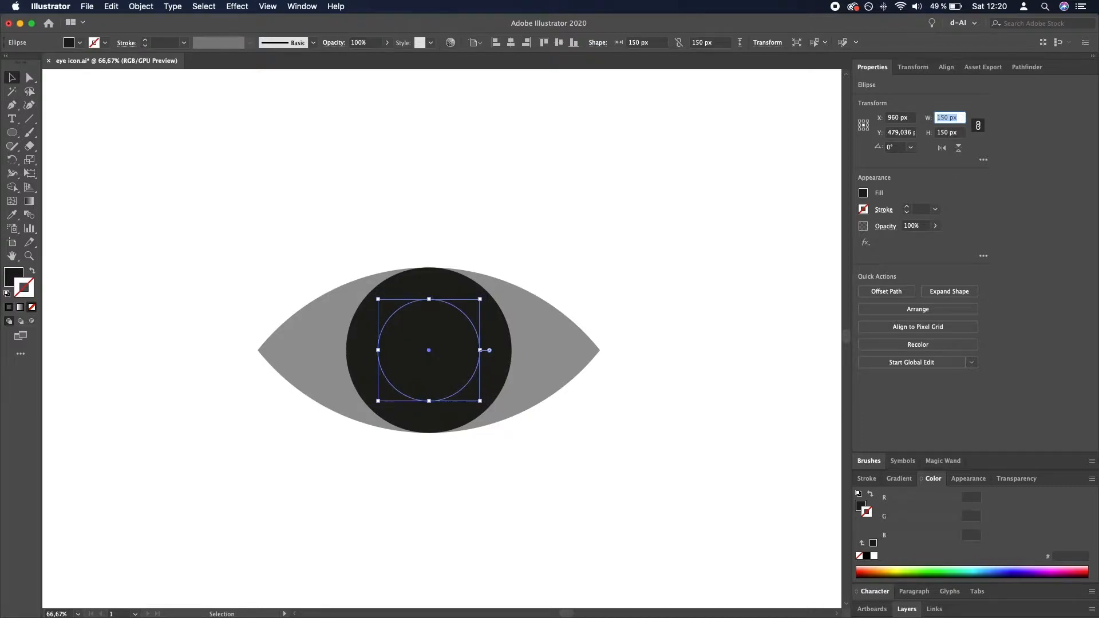
left_click(701, 305)
- Reduce the larger iris circle's opacity to 49%
scroll(534, 318, "down", 1)
left_click(480, 341)
left_click(511, 332, "shift")
left_click(387, 43)
left_click(364, 59)
left_click(551, 210)
- Bring a large 644,209 px circle from beside the artboard over the eye, level with its top edge, and center it horizontally
scroll(575, 321, "down", 1)
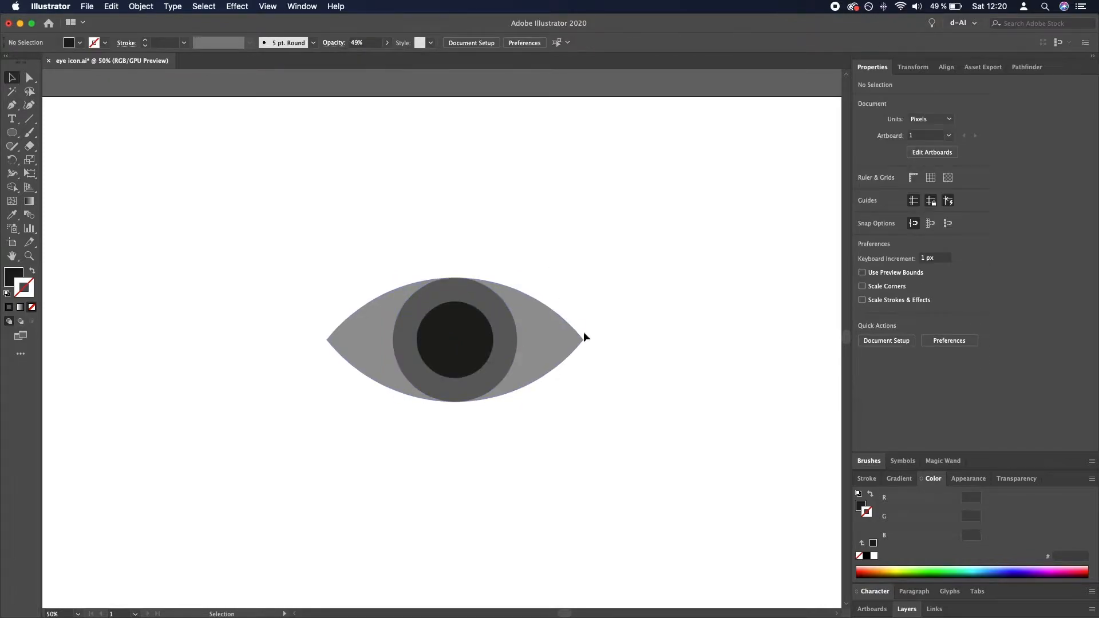
scroll(565, 407, "down", 2)
left_click_drag(216, 444, 544, 458)
scroll(517, 375, "up", 2)
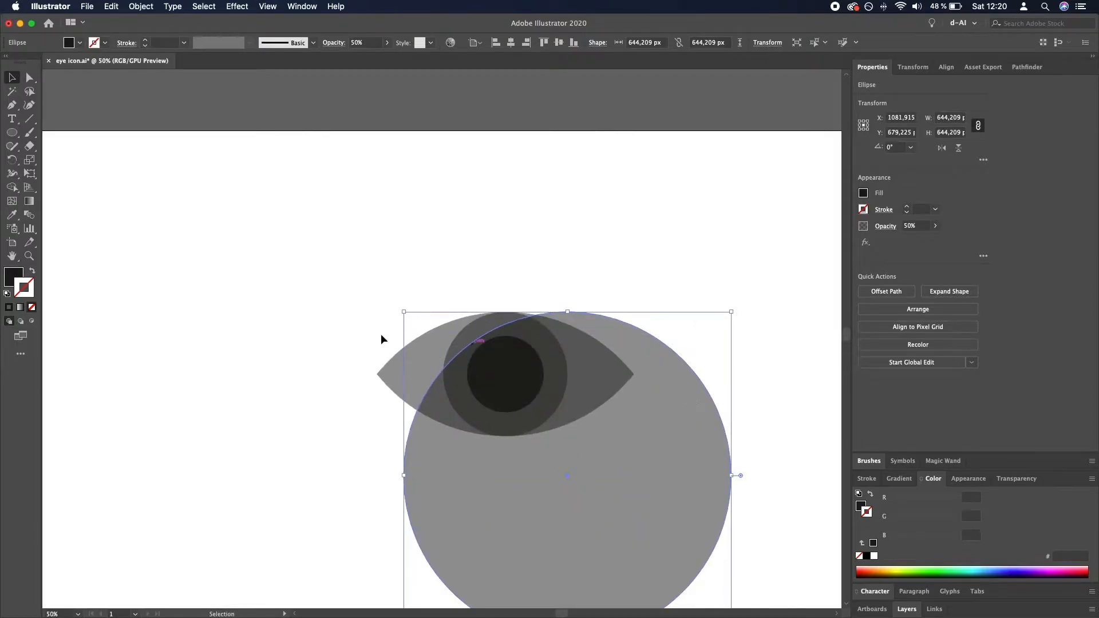
left_click(391, 368, "shift")
left_click(511, 42)
left_click(643, 238)
- Swap the large circle's fill to a stroke, set its weight to 40 px and align it to the inside
left_click(635, 428)
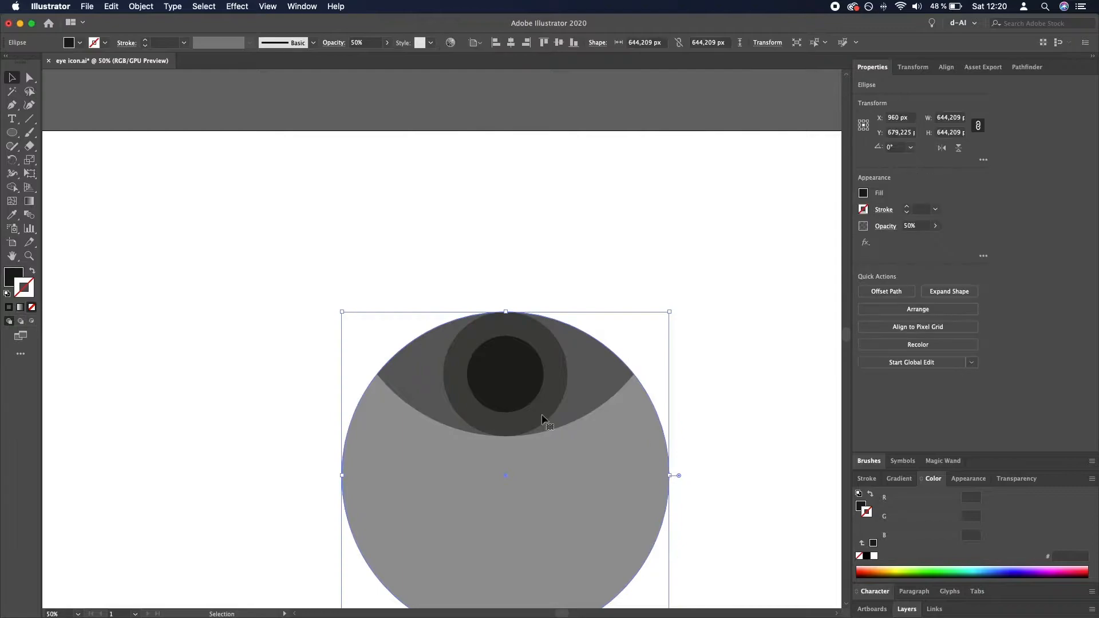
left_click(32, 273)
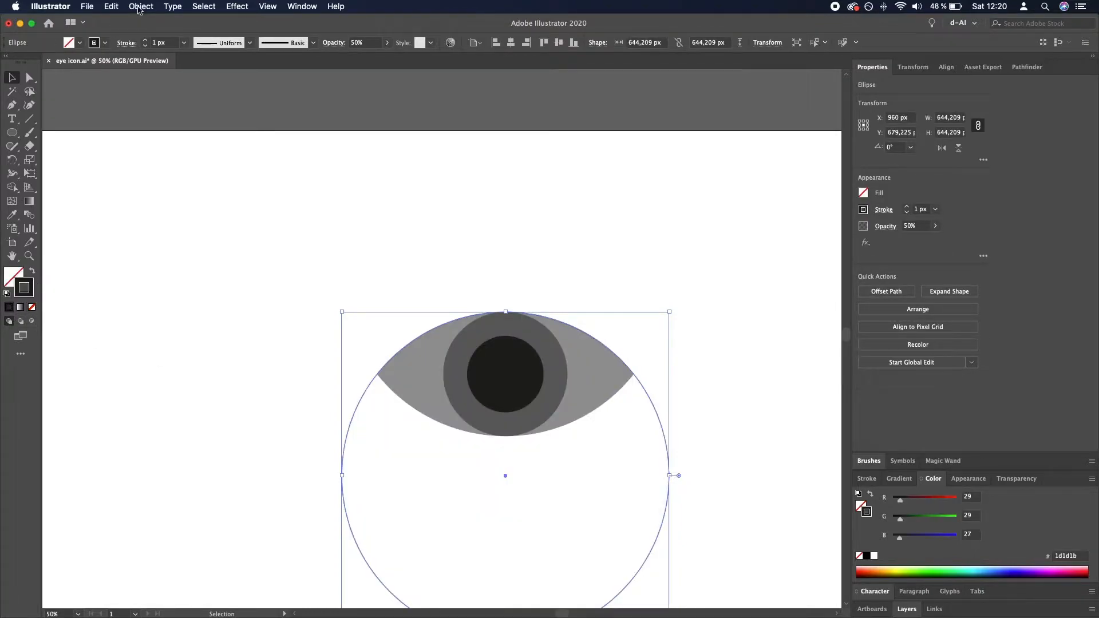
left_click(146, 40)
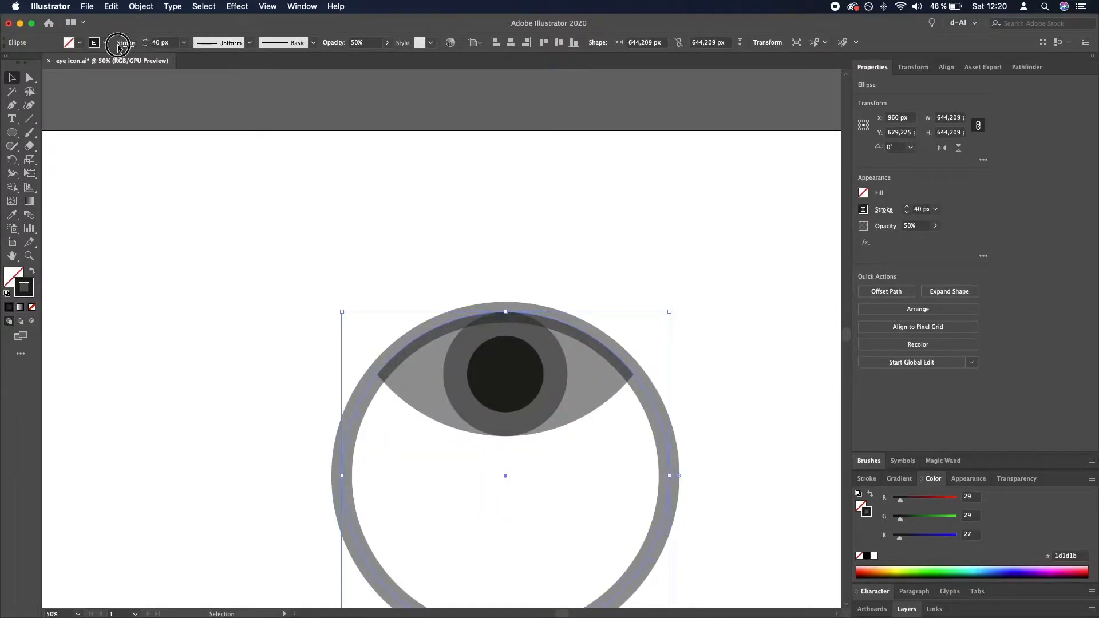
left_click(126, 43)
left_click(60, 103)
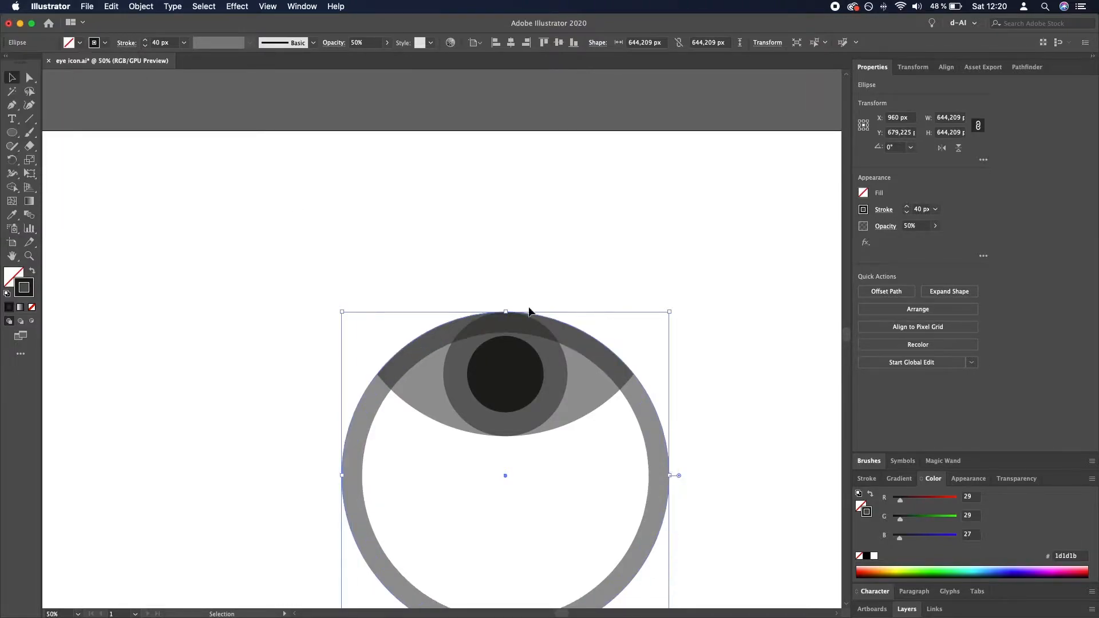
- Set the large circle's stroke weight to 47 px so its inner edge meets the top of the pupil
left_click(665, 422)
left_click(586, 338)
left_click(146, 40)
left_click(145, 41)
left_click(145, 41)
left_click(145, 40)
left_click(145, 40)
left_click(145, 41)
left_click(145, 40)
scroll(452, 280, "up", 4)
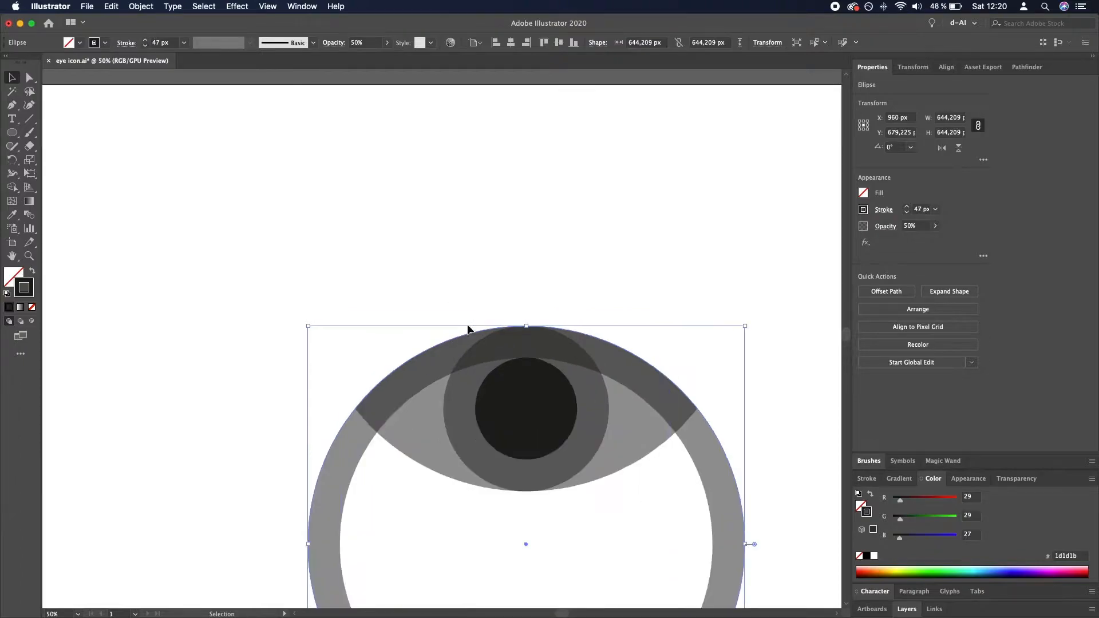
scroll(575, 379, "up", 1)
scroll(575, 380, "up", 2)
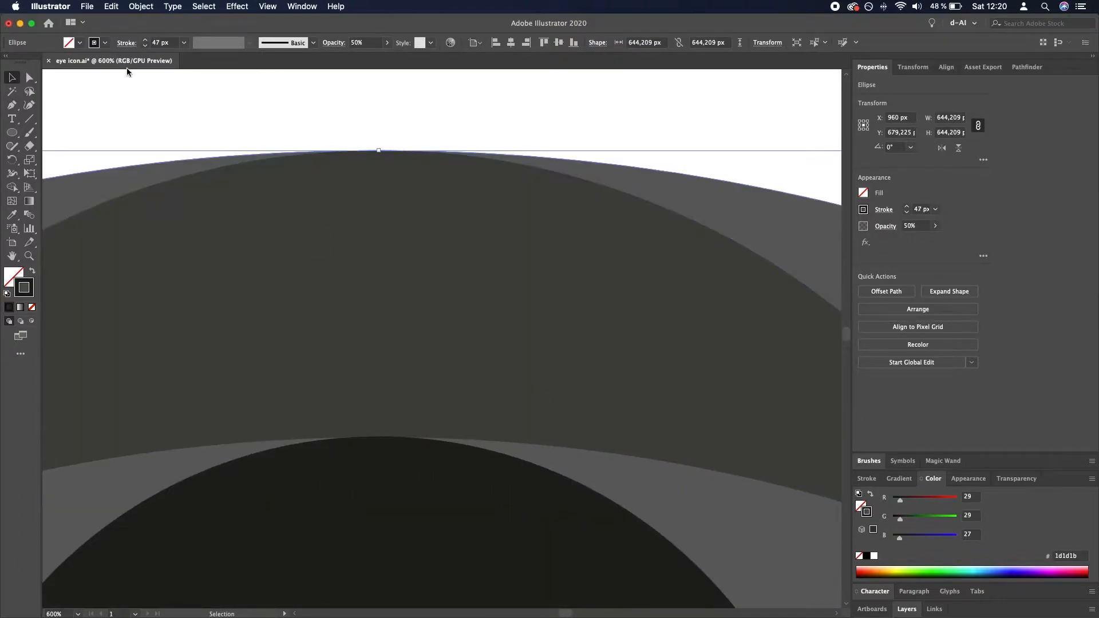
left_click(144, 44)
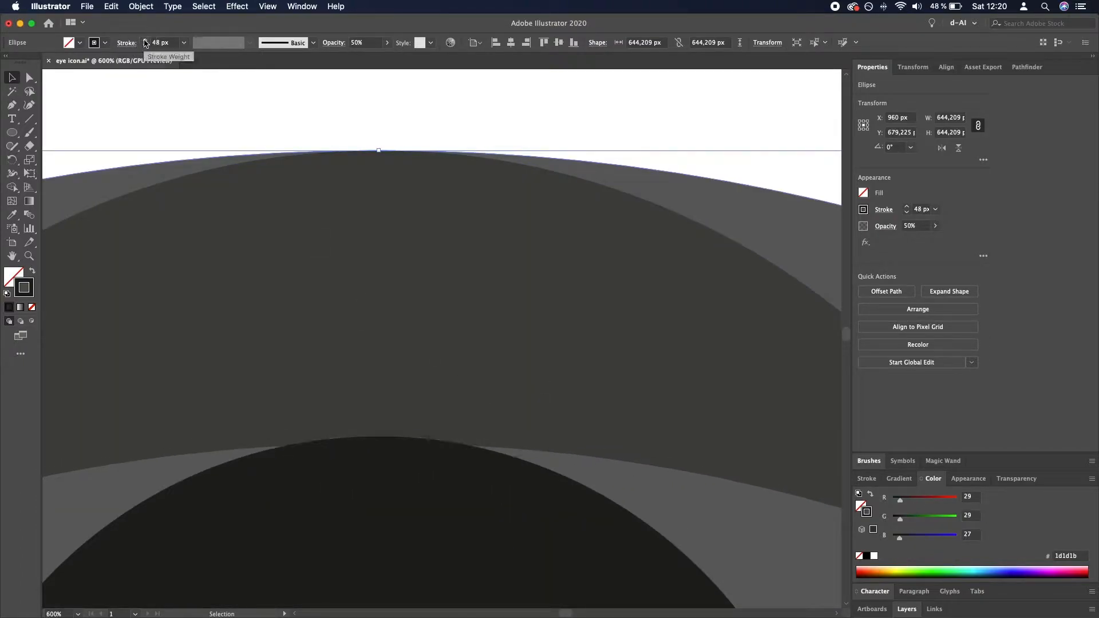
key("super+0")
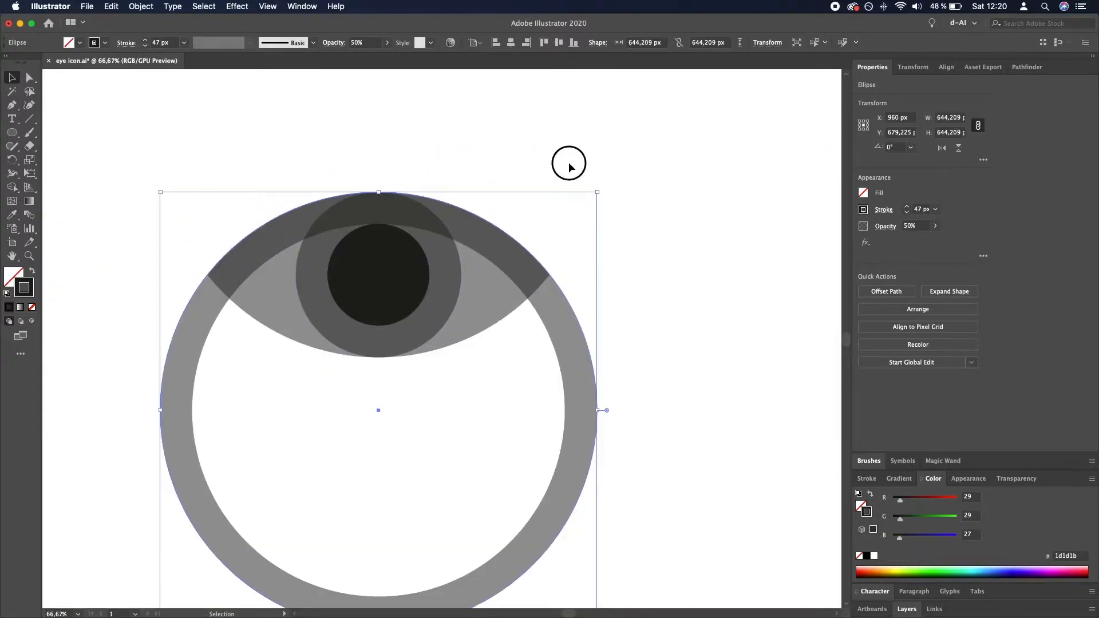
left_click(580, 213)
- Convert the large circle's stroke to a filled ring with Outline Stroke
scroll(580, 213, "left", 3)
left_click(653, 369)
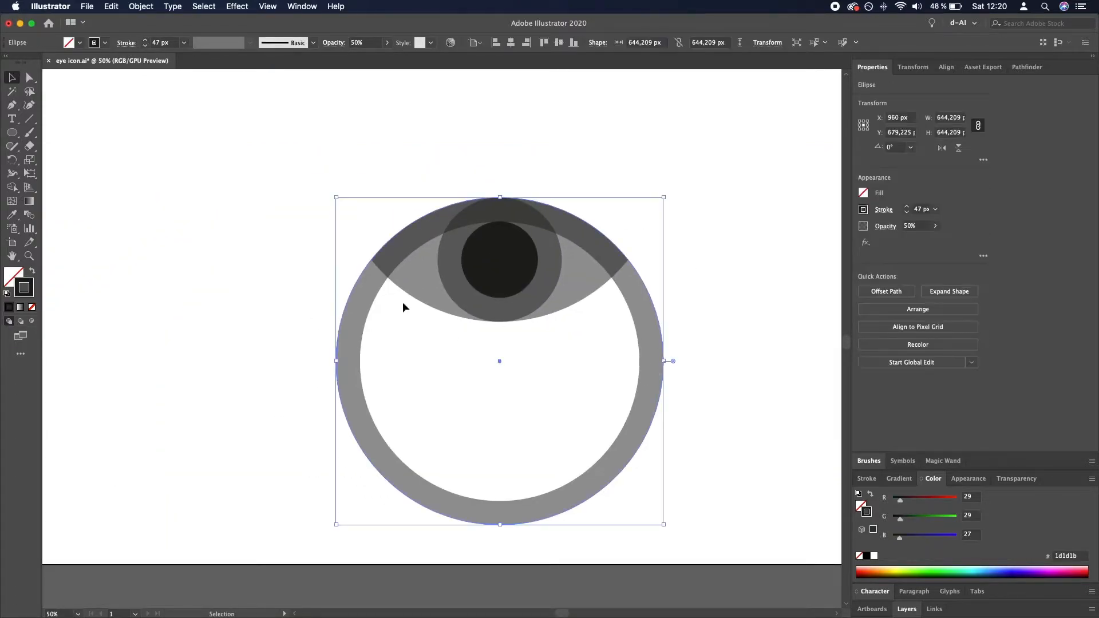
left_click(139, 7)
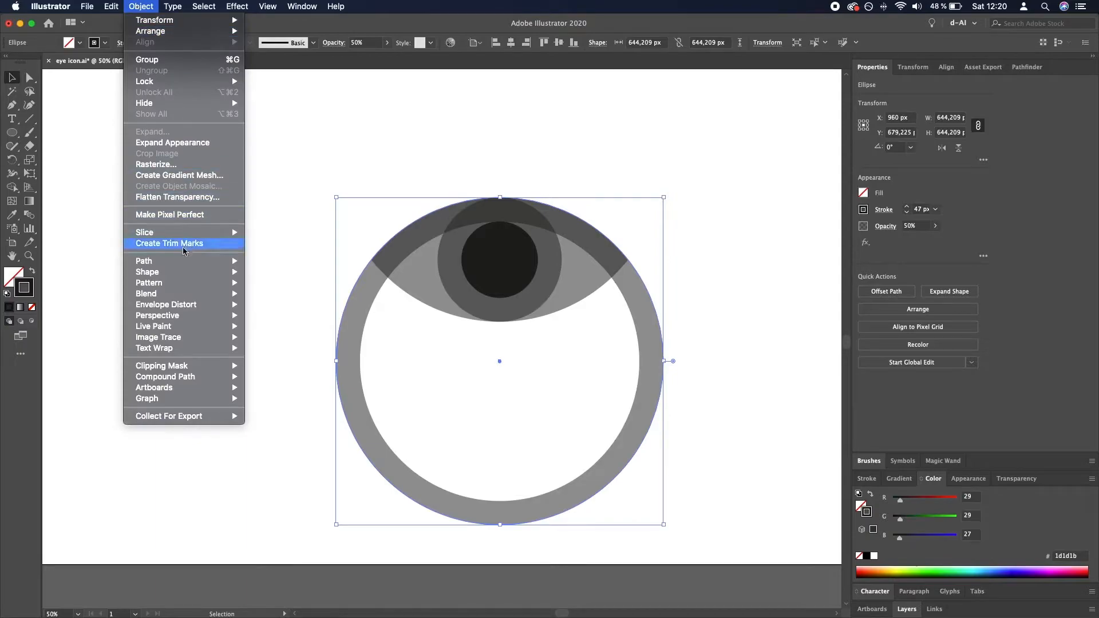
mouse_move(229, 261)
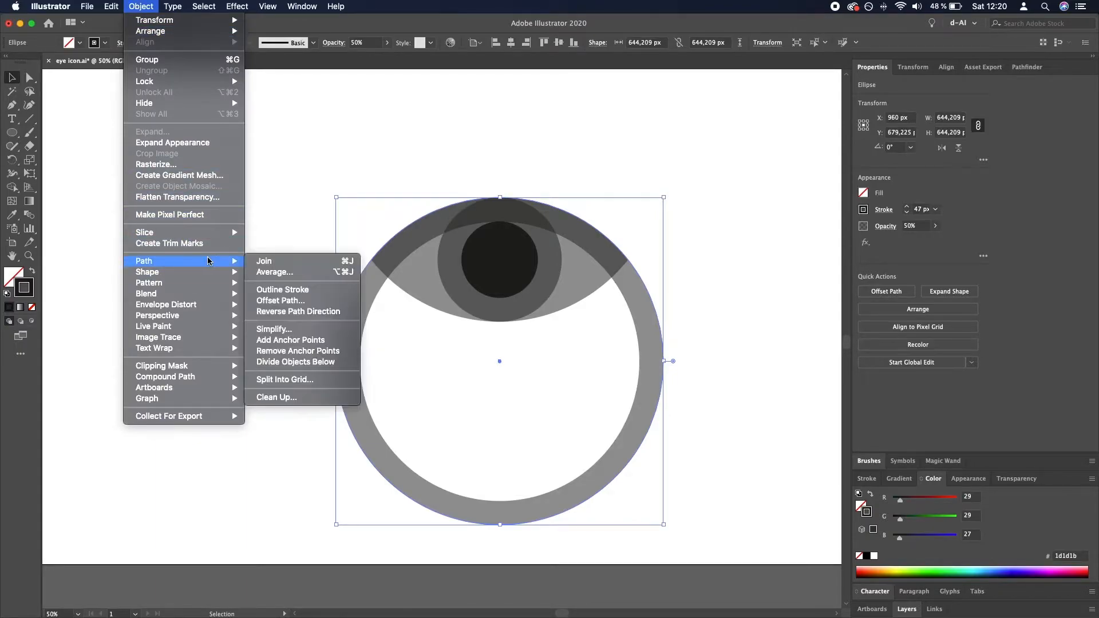
left_click(332, 287)
left_click(756, 328)
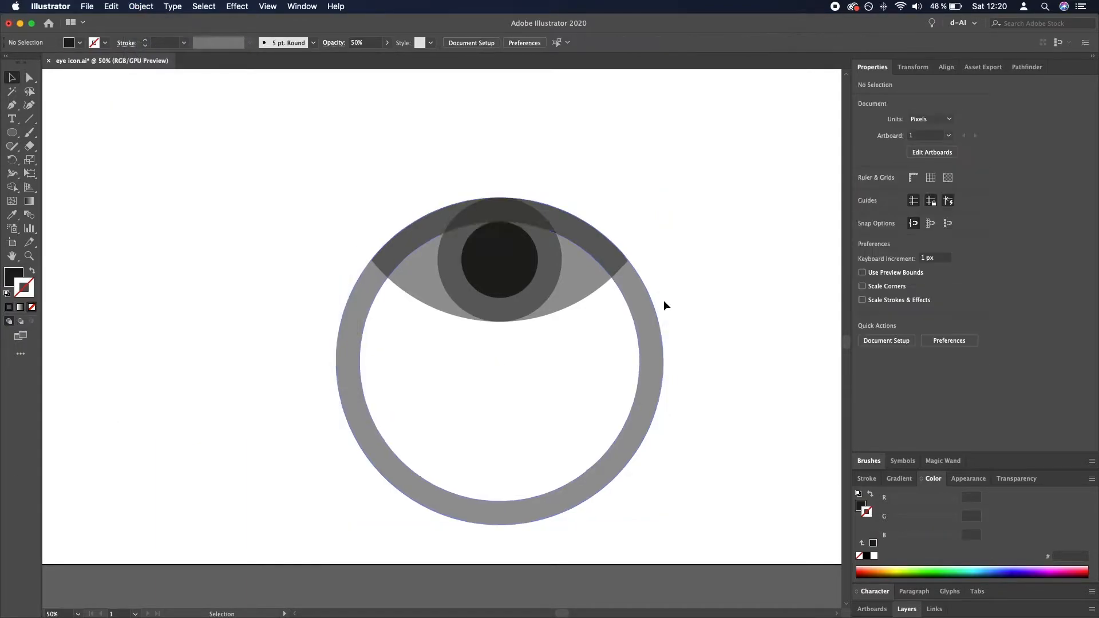
- Intersect the ring with a duplicate of the almond shape to form the upper eyelid band
left_click(589, 284)
left_click(658, 351, "shift")
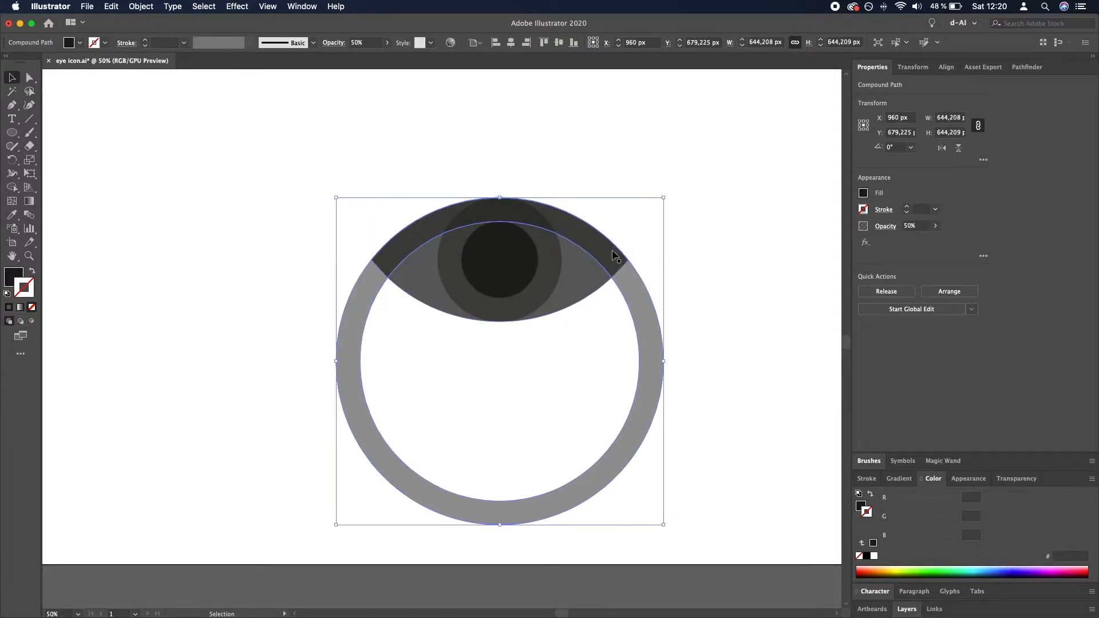
left_click(900, 340)
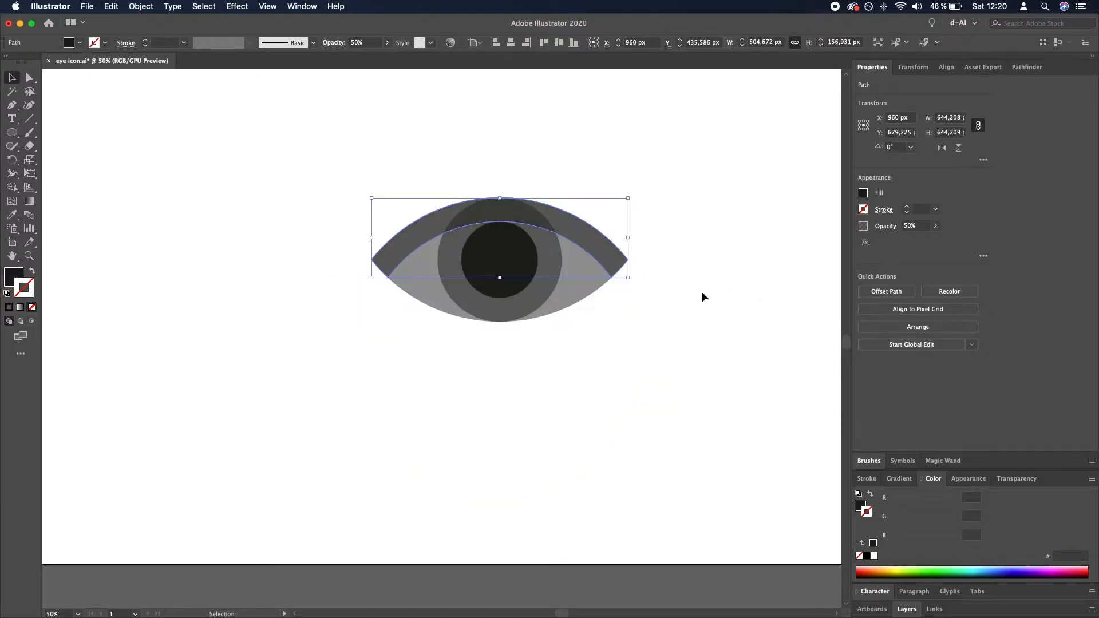
left_click(675, 279)
- Select all the eye shapes and set their opacity to 100%
left_click_drag(716, 185, 696, 254)
left_click_drag(700, 434, 323, 239)
left_click(538, 286)
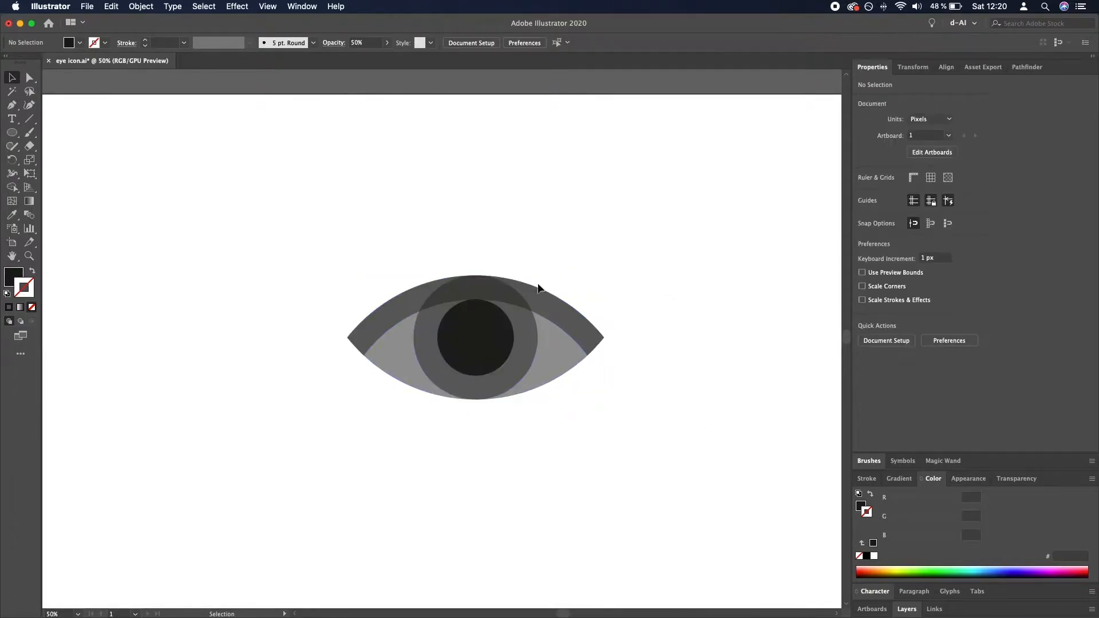
left_click(559, 350)
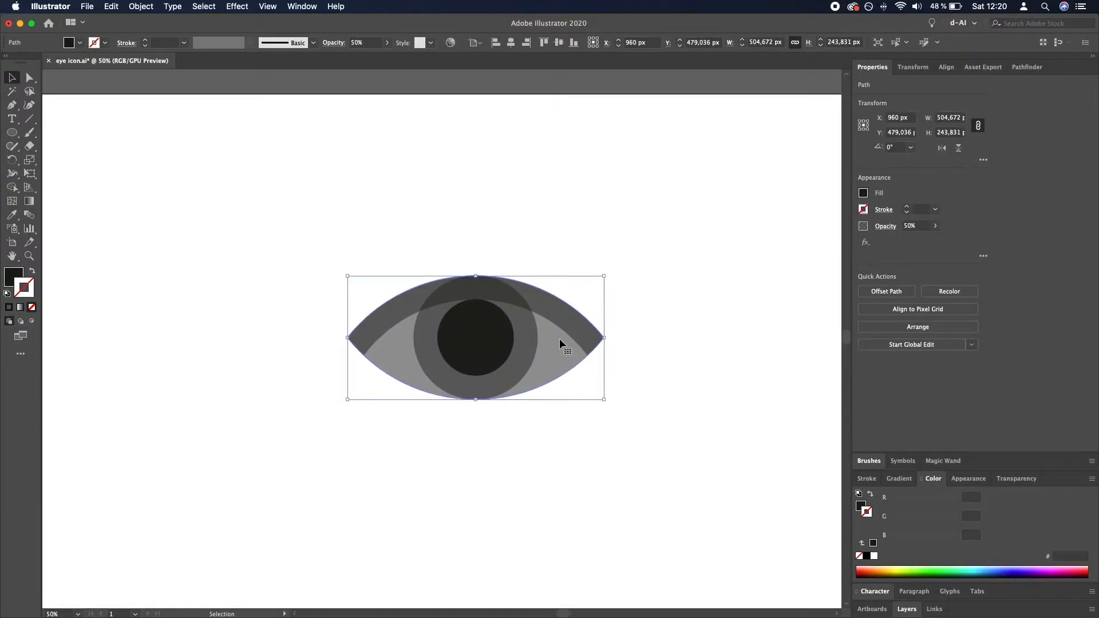
left_click_drag(689, 516, 305, 213)
left_click(388, 44)
left_click(382, 56)
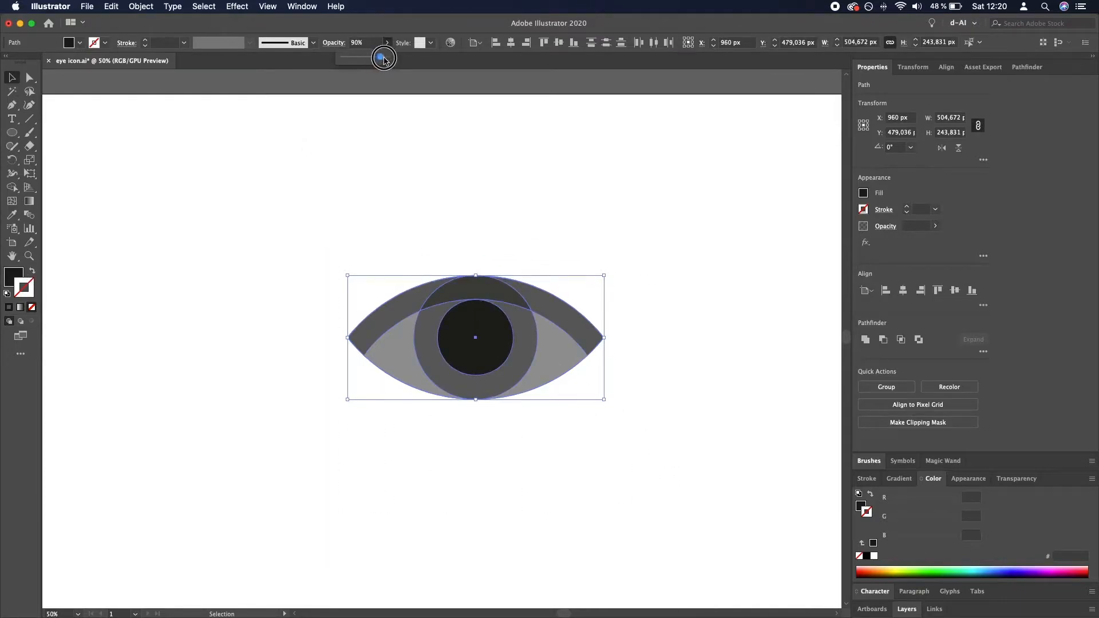
left_click(710, 302)
- Fill the almond shape with white, ffffff
left_click(566, 367)
double_click(18, 279)
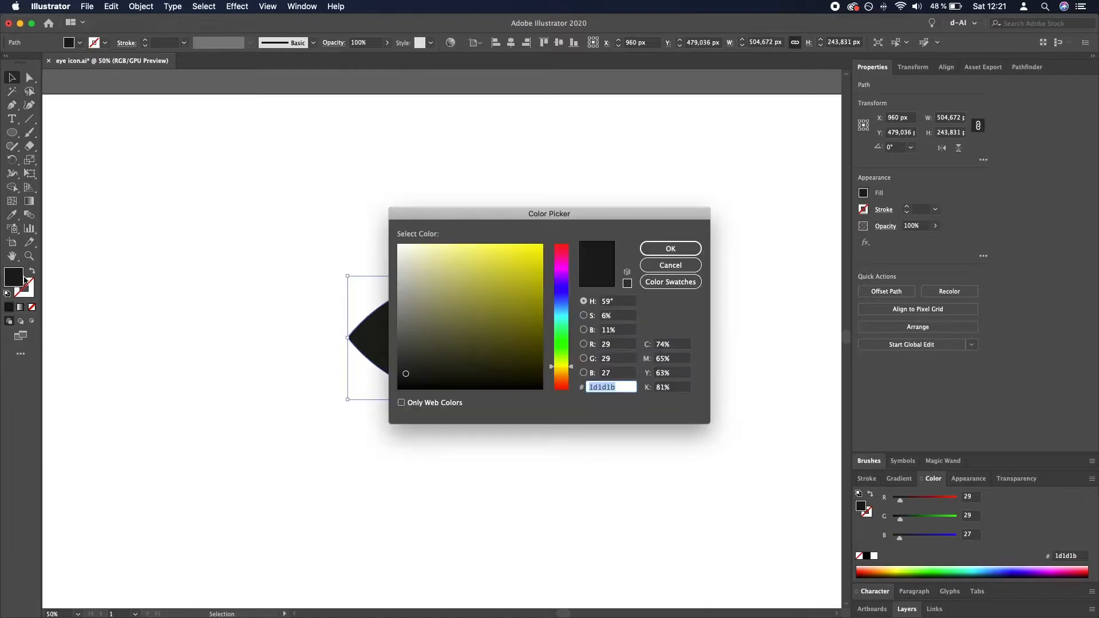
left_click_drag(422, 265, 376, 239)
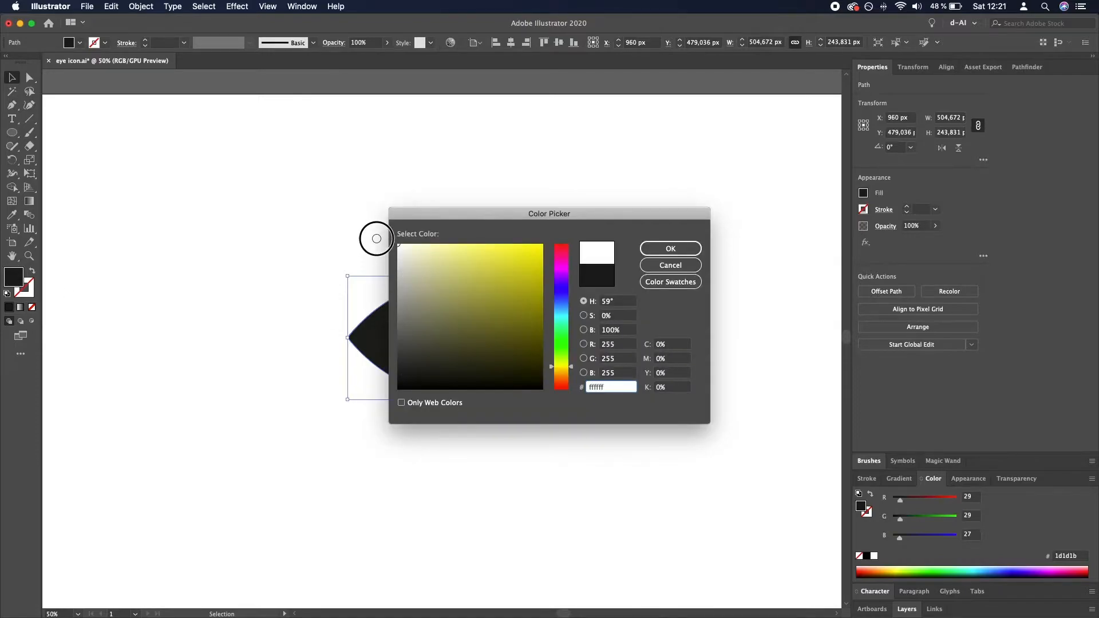
left_click(693, 246)
left_click(686, 325)
- Fill the iris circle with blue, hex 0000ff
left_click(496, 357)
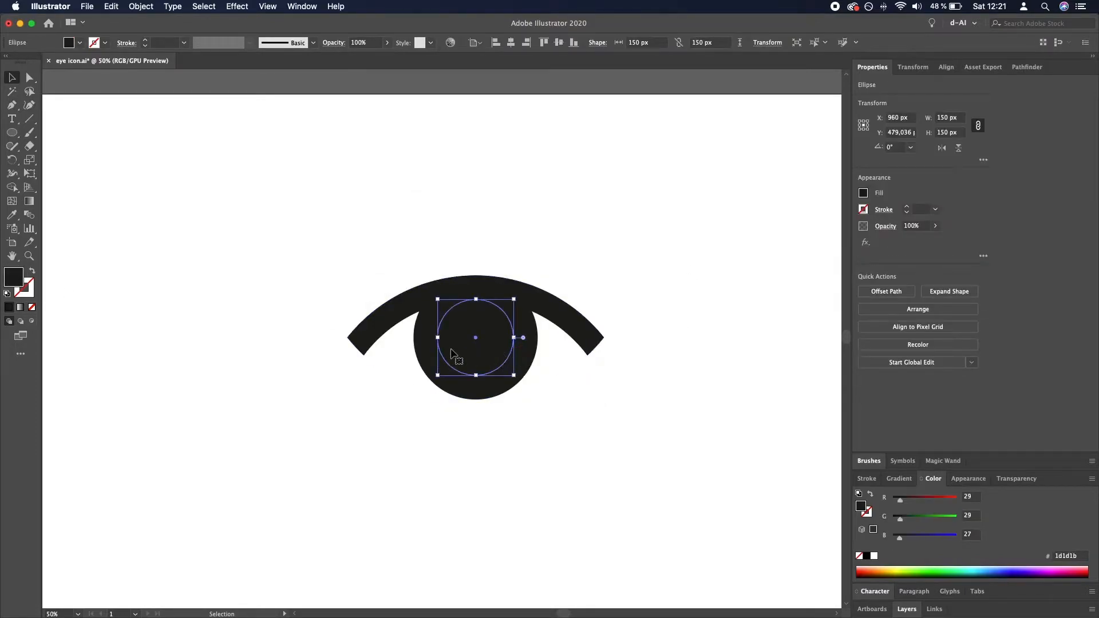
left_click(530, 357)
double_click(22, 284)
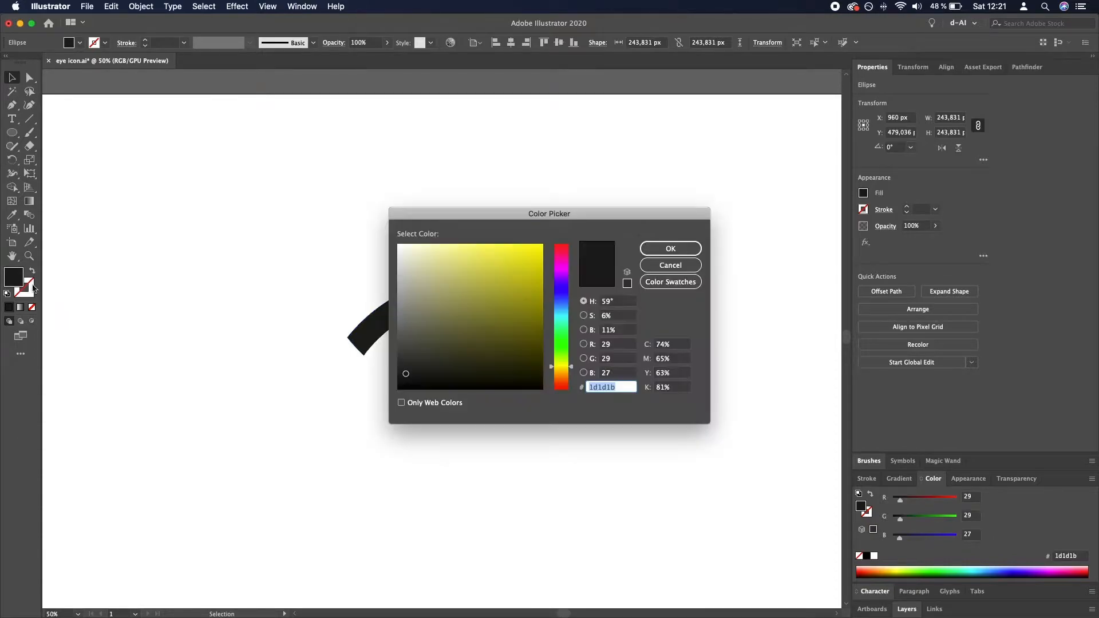
left_click(566, 298)
mouse_move(536, 292)
left_mouse_down()
mouse_move(535, 253)
mouse_move(572, 241)
left_mouse_up()
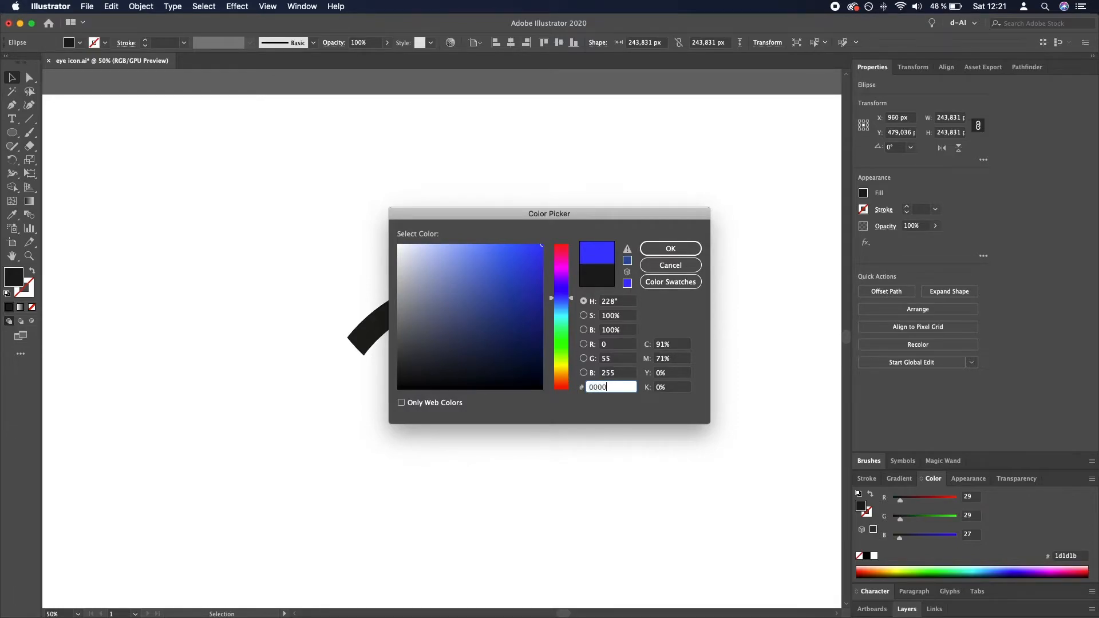
key("Return")
left_click(692, 302)
- Bring the upper eyelid band to the front of the other eye shapes
left_click(578, 328)
key("super+shift+bracketright")
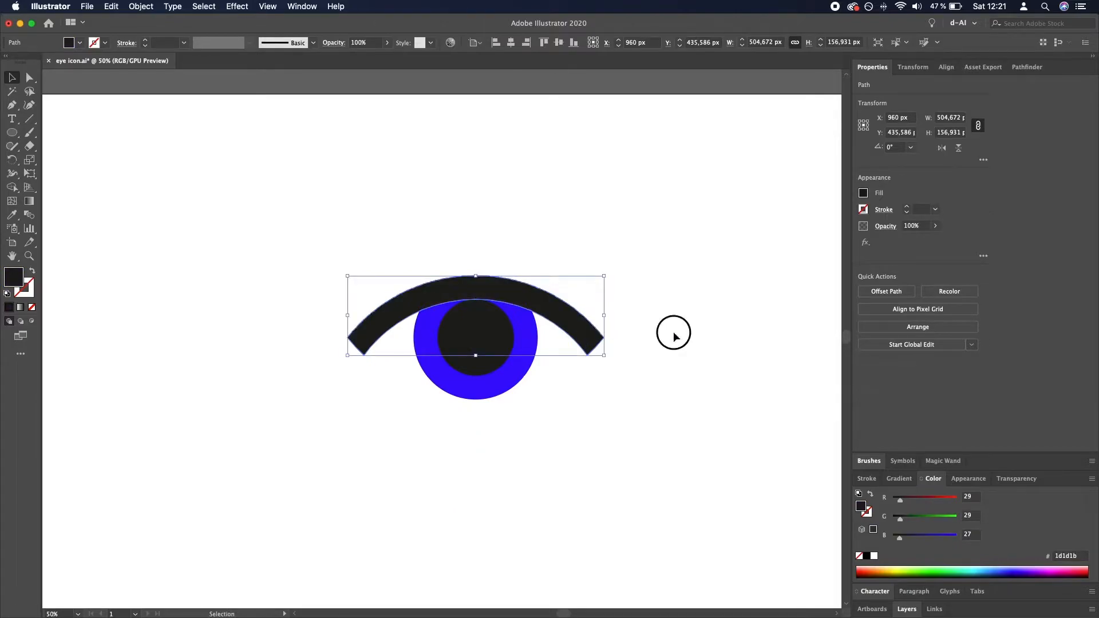
left_click(673, 336)
- Fill the pupil circle with pure black, hex 000000
left_click(488, 343)
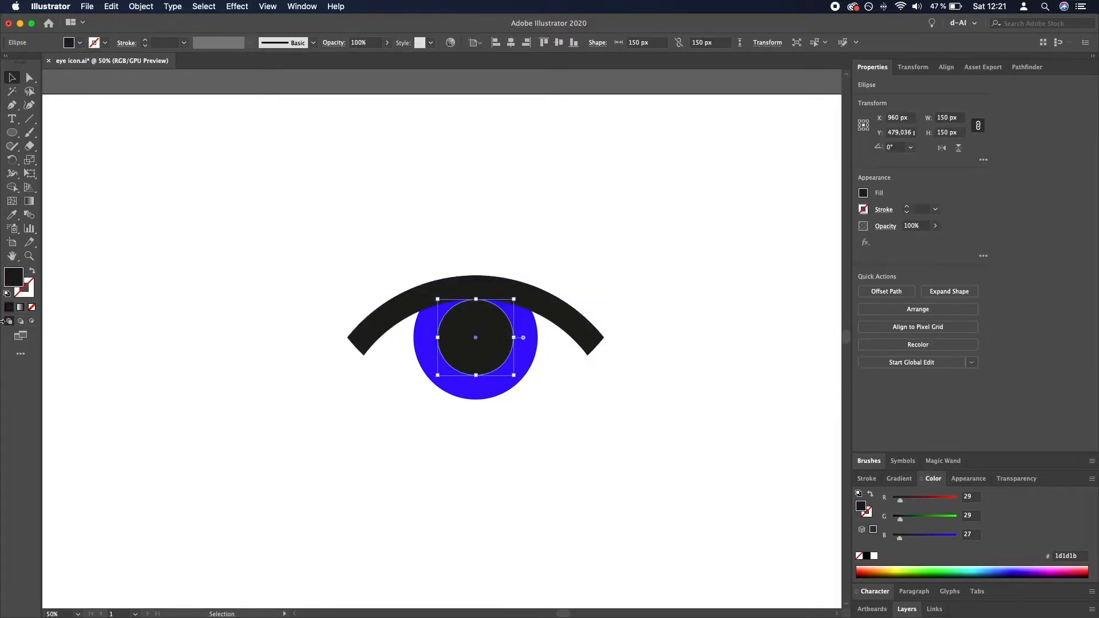
double_click(12, 277)
type("0")
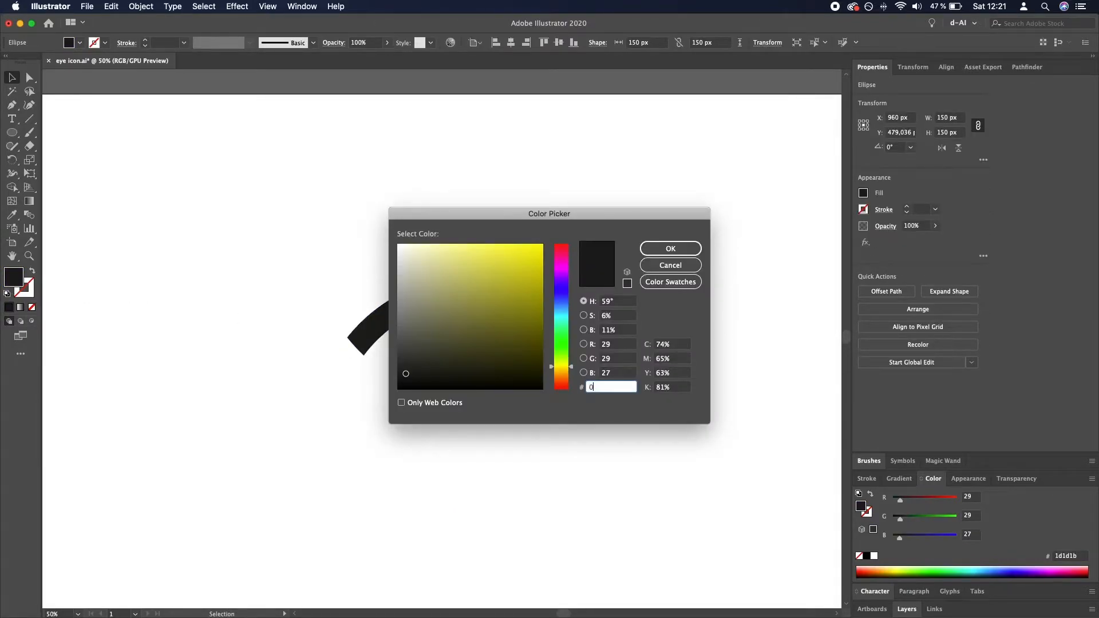
type("00000")
key("Return")
left_click(319, 326)
- Fill the upper eyelid band with pure black, hex 000000
left_click(380, 326)
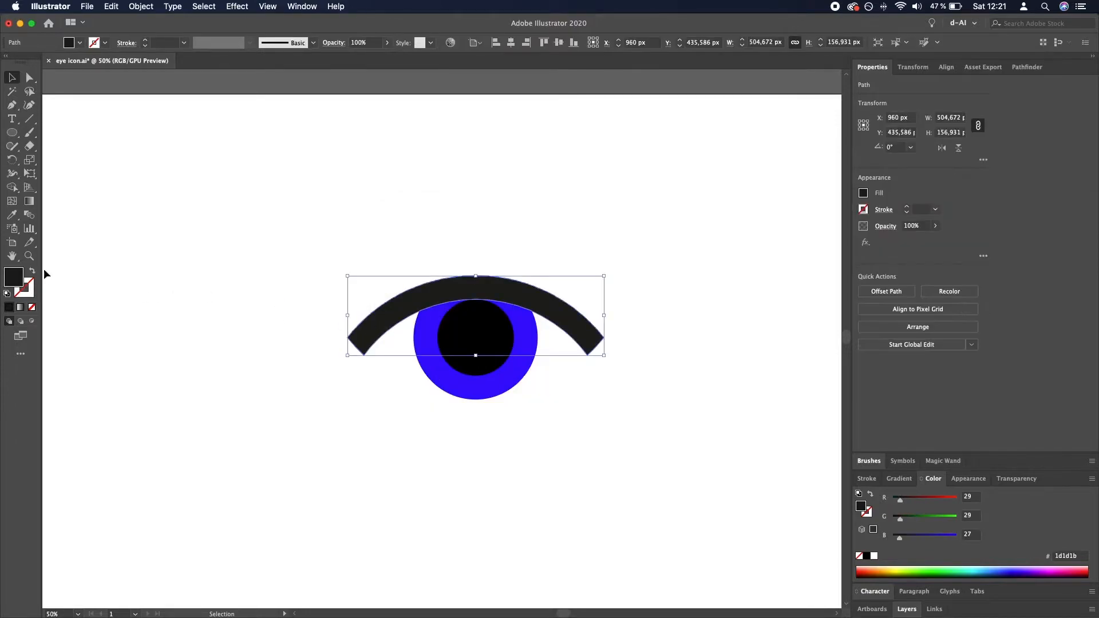
double_click(15, 280)
type("000000")
key("Return")
left_click(242, 369)
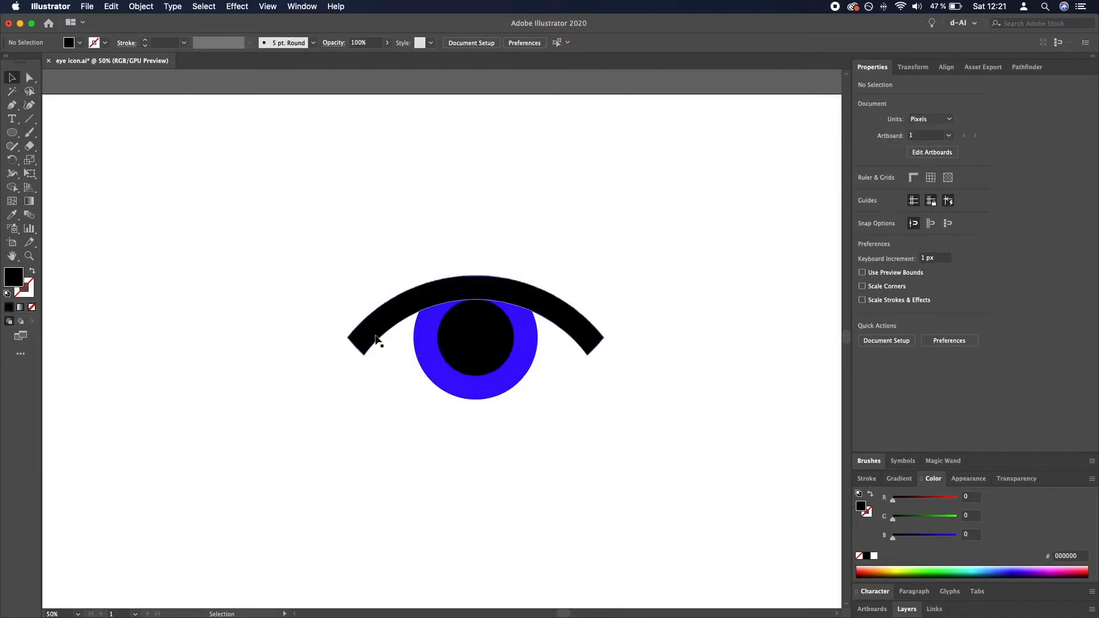
- Change the upper eyelid band's fill to yellow, hex ffff00
left_click(373, 339)
double_click(14, 276)
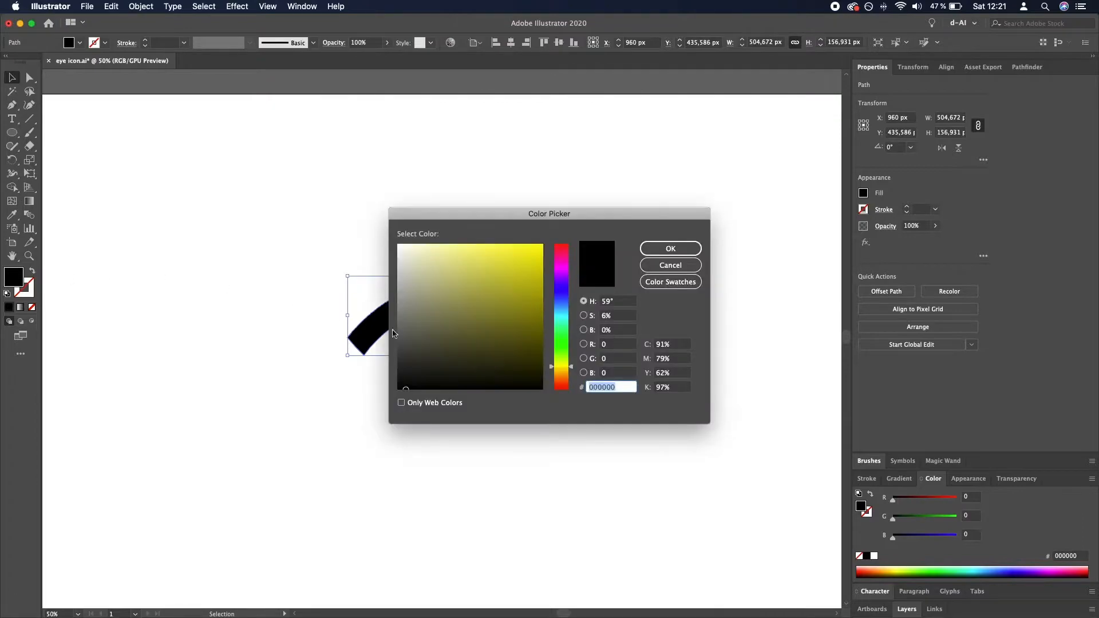
left_click_drag(527, 282, 551, 241)
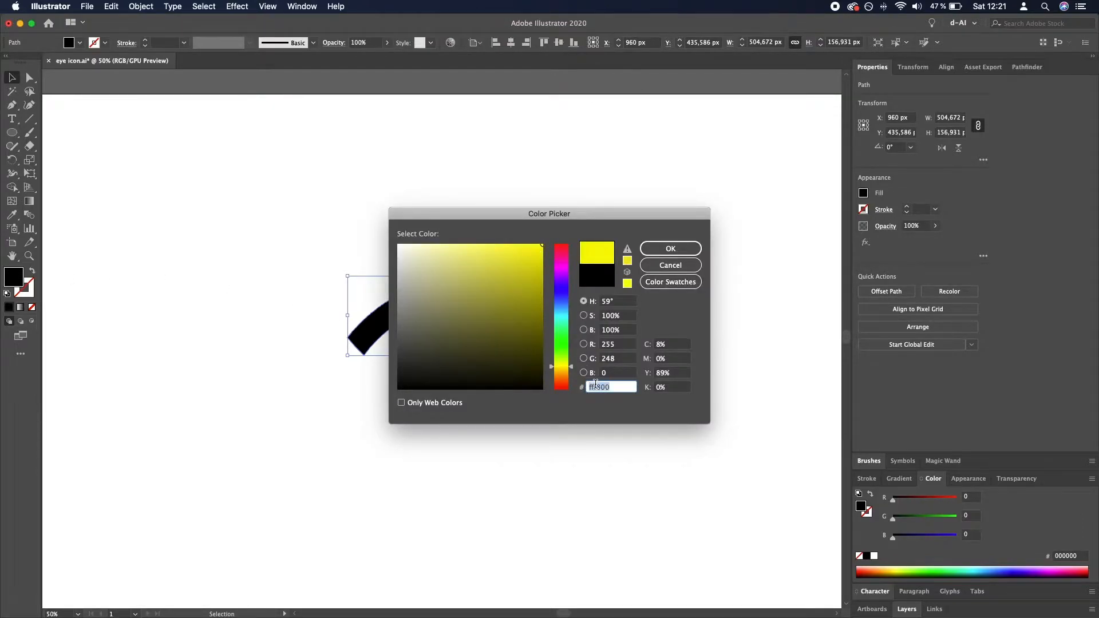
type("ffff00")
key("Return")
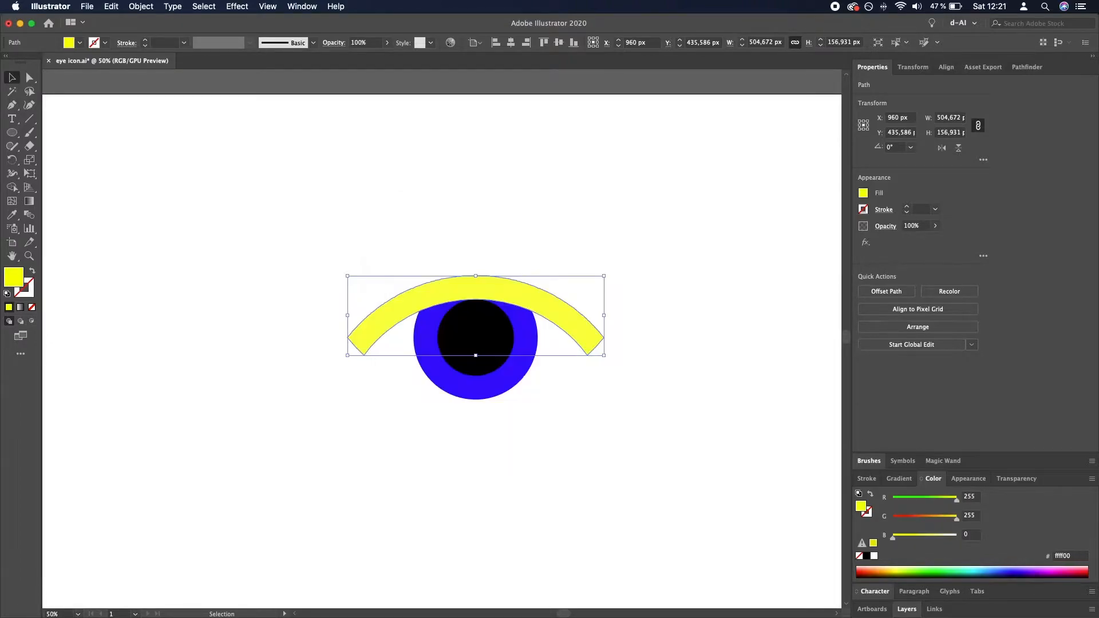
left_click(533, 241)
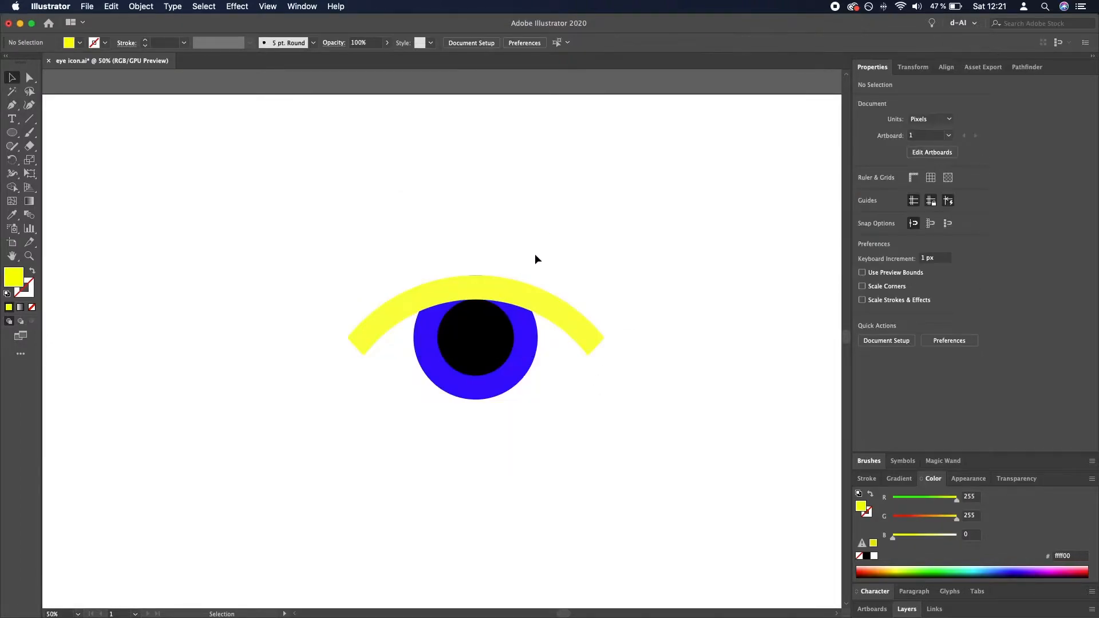
- Change the upper eyelid band's fill to orange, hex ffaa00
left_click(530, 357)
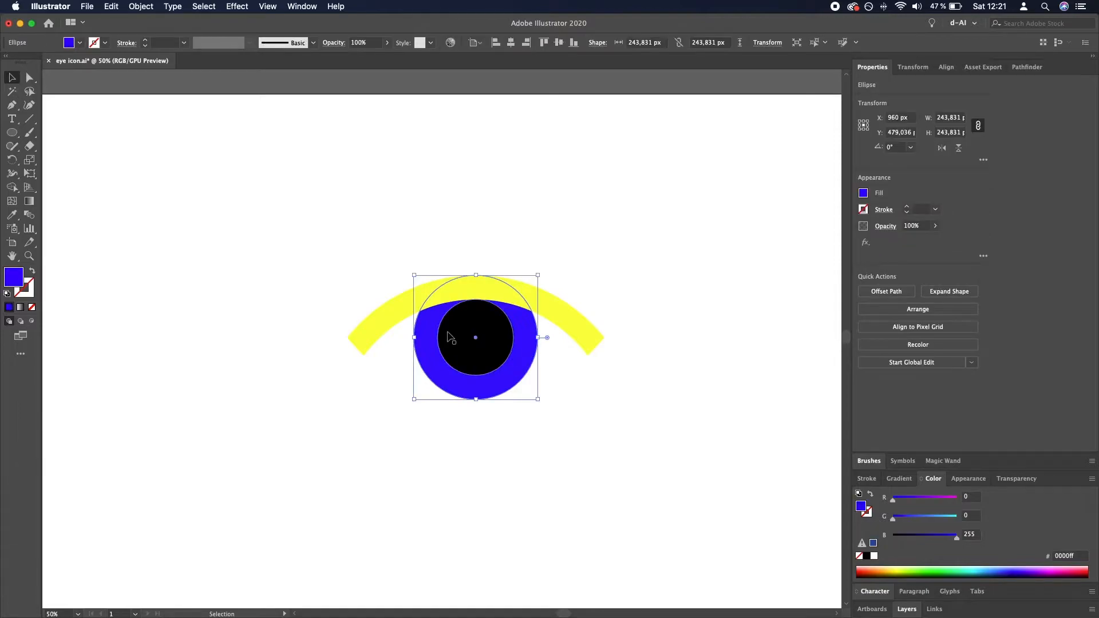
scroll(450, 338, "up", 1)
scroll(450, 338, "up", 1)
left_click(711, 483)
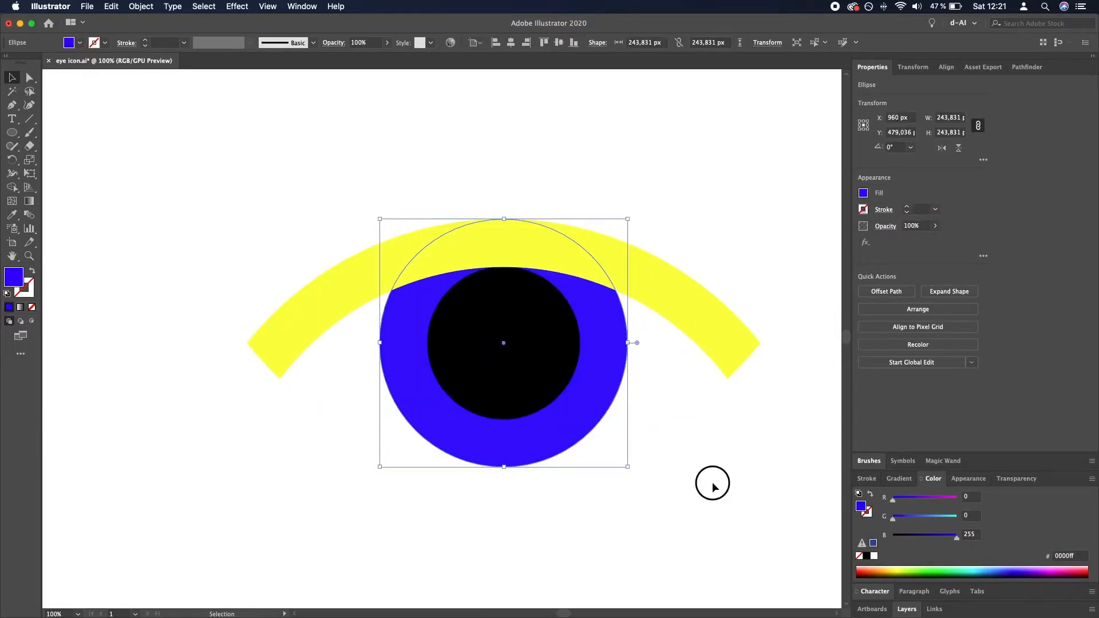
left_click(719, 345)
double_click(7, 282)
left_click_drag(576, 369, 566, 375)
left_click(667, 249)
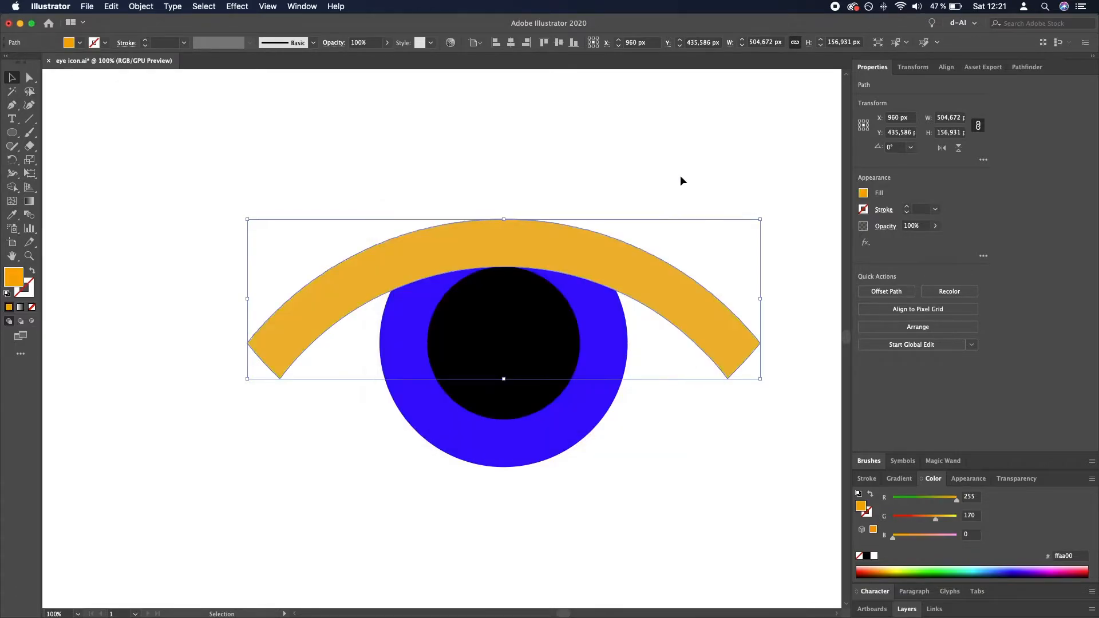
left_click(675, 172)
left_click_drag(728, 187, 682, 195)
scroll(659, 332, "down", 4)
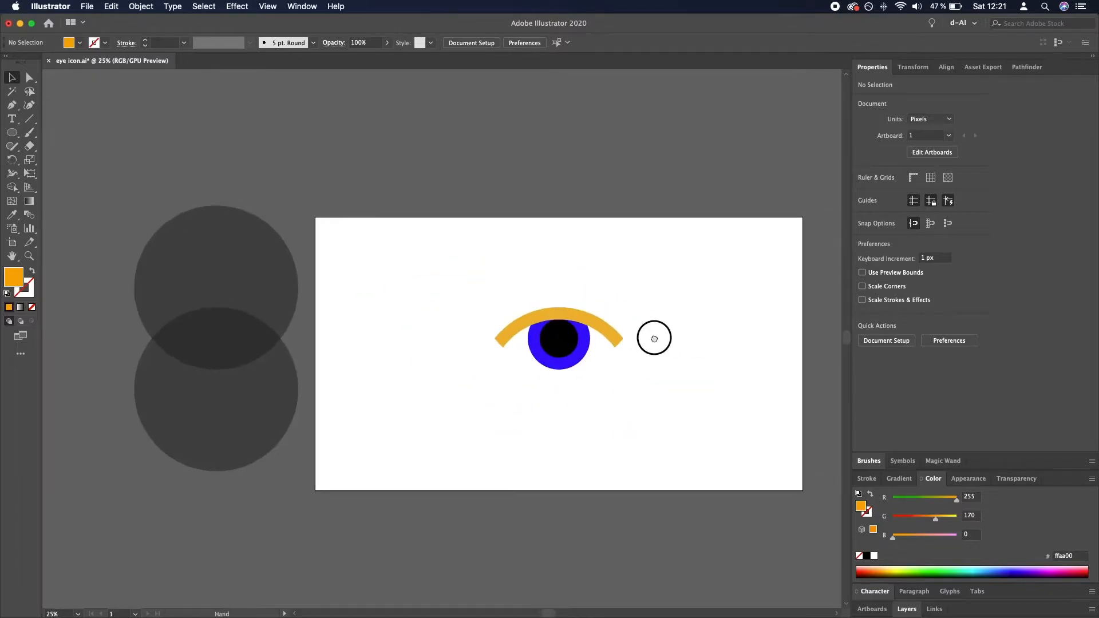
left_click_drag(654, 338, 622, 341)
scroll(555, 355, "up", 2)
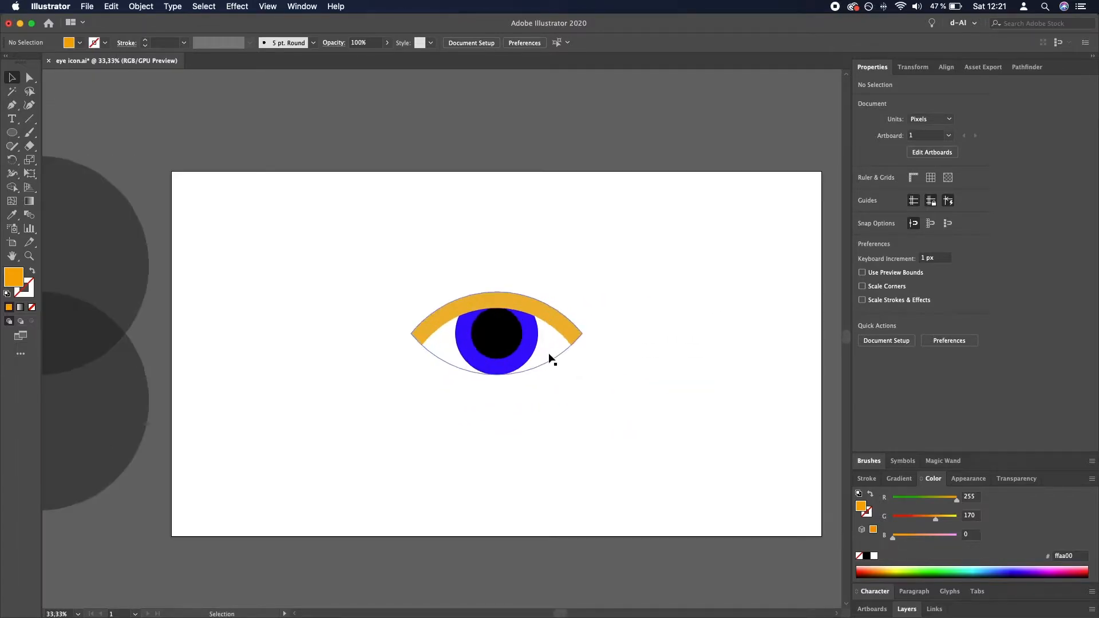
left_click(491, 338)
left_click(571, 392)
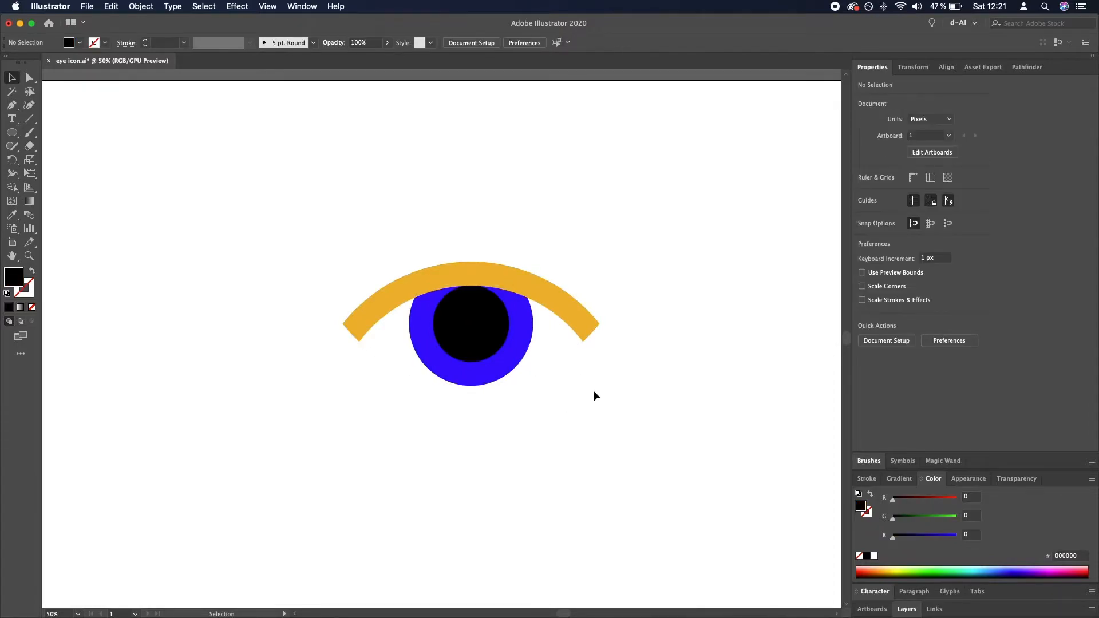
- Create a 1920 × 1080 px rectangle as a background for the eye
key("super+minus")
left_click_drag(20, 139, 63, 130)
left_click(199, 226)
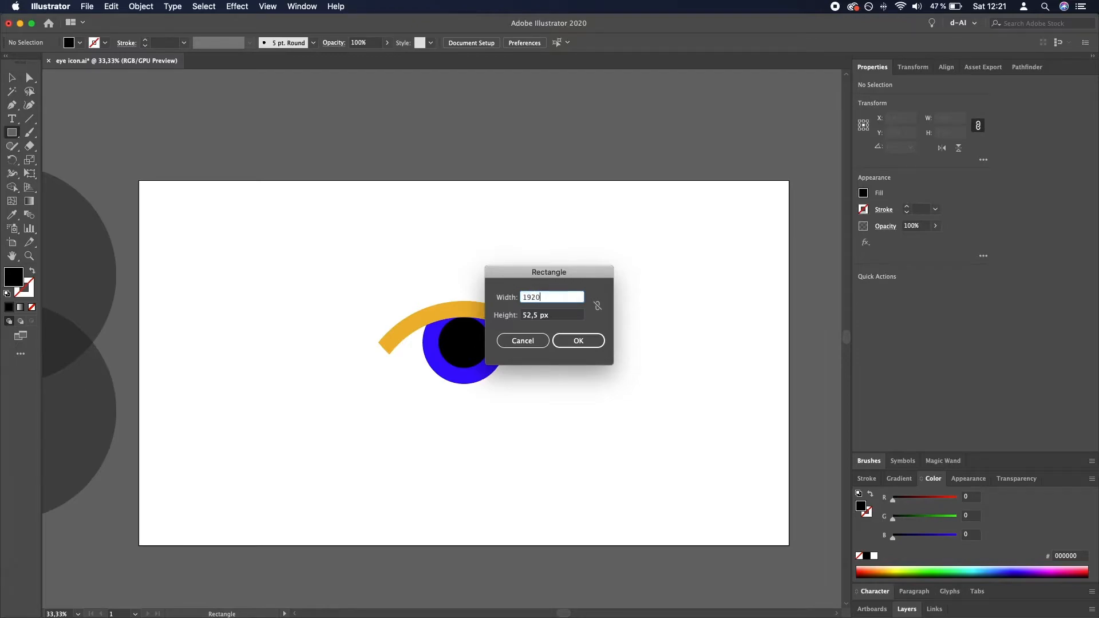
key("Tab")
type("1080")
key("Return")
key("v")
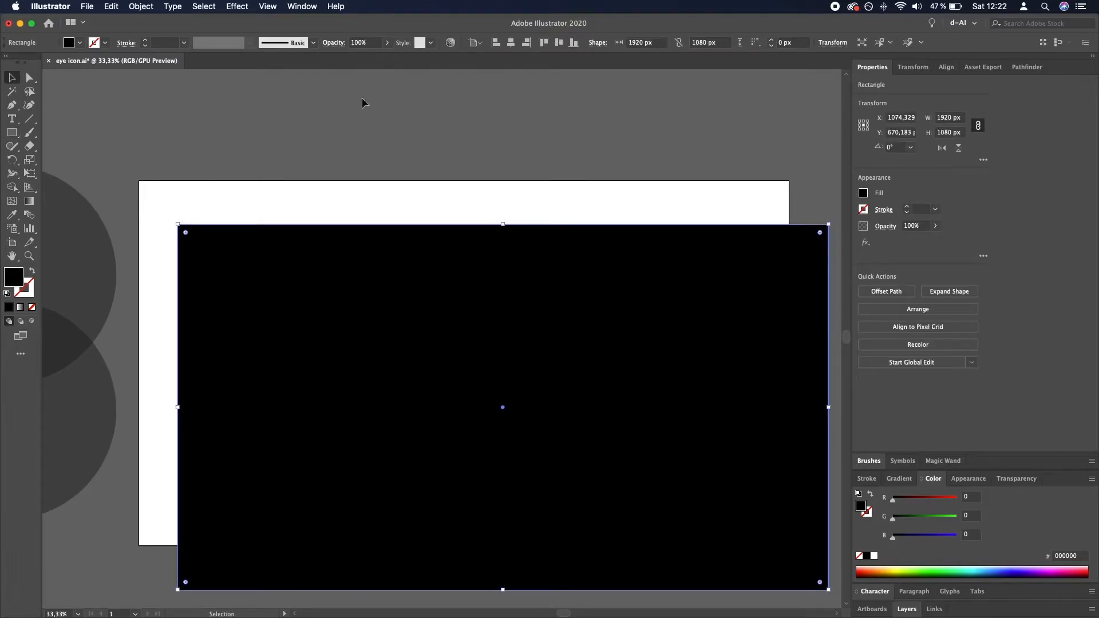
- Center the rectangle on the artboard and send it behind all the eye shapes
left_click(524, 46)
left_click(559, 43)
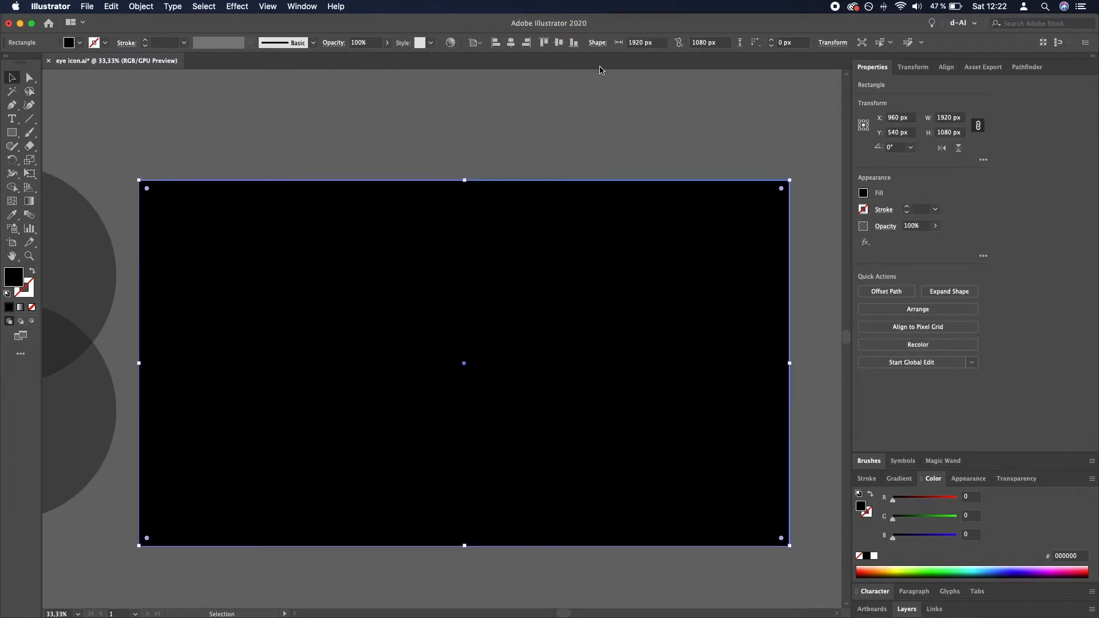
key("super+shift+bracketleft")
left_click(586, 103)
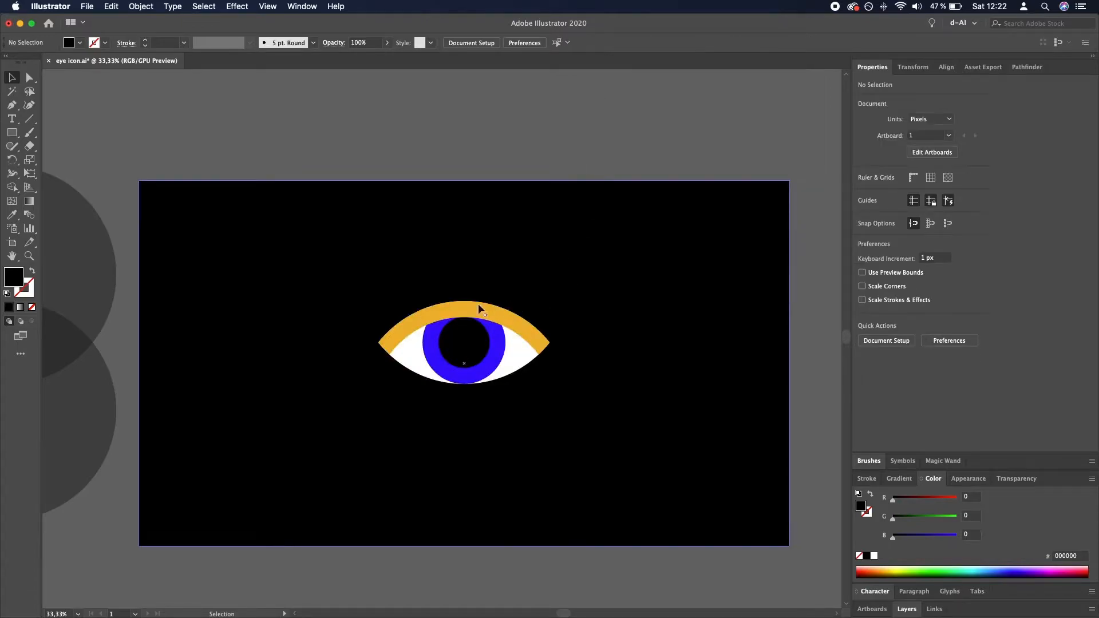
- Group all the eye shapes without the background and center the group vertically on the artboard
left_click(592, 280)
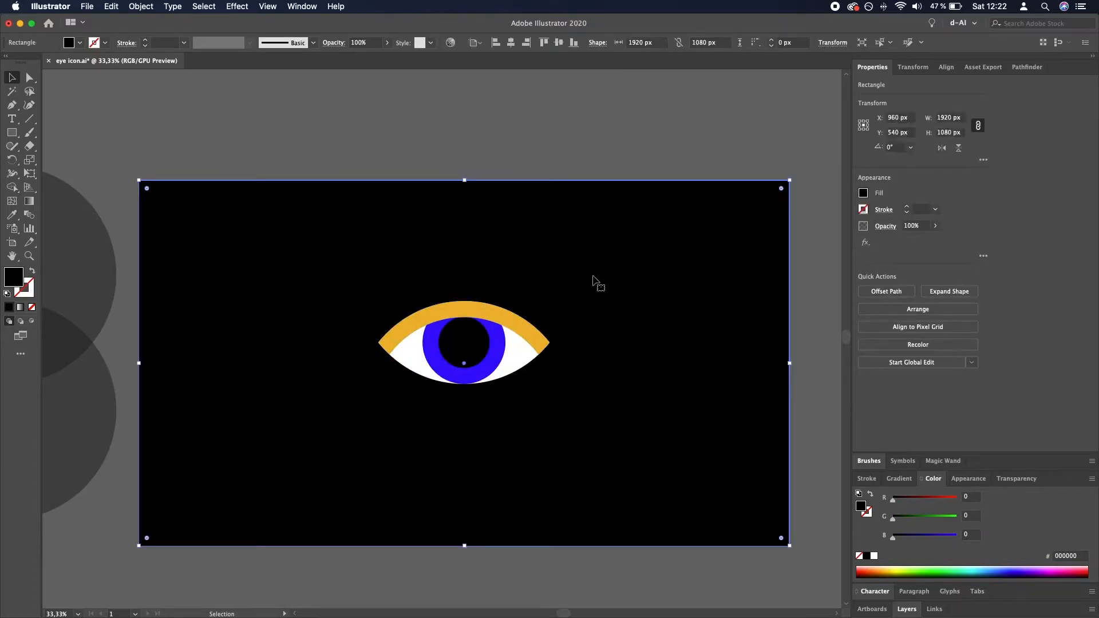
left_click(579, 141)
left_click_drag(804, 424, 324, 269)
left_click(592, 266, "shift")
key("super+g")
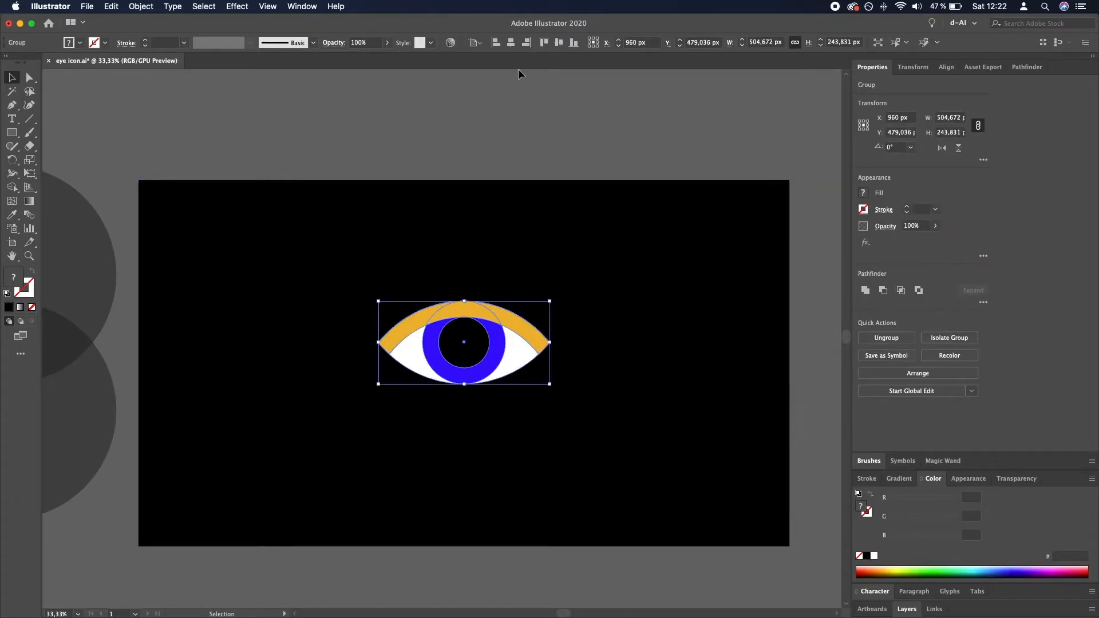
left_click(558, 43)
left_click(565, 140)
- Enlarge the eye group proportionally about its center to a little over two fifths of the background's width
left_click(518, 339)
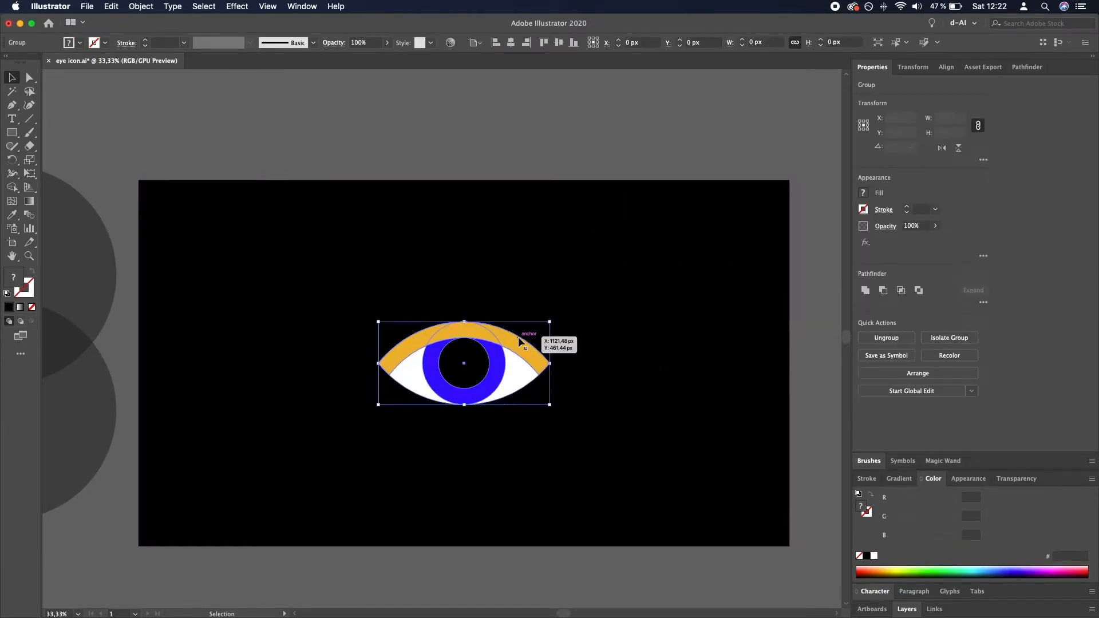
left_click_drag(550, 319, 604, 292)
key("super+z")
left_click(530, 164)
left_click(525, 342)
left_click(584, 174)
- Fill the background rectangle with dark green, hex 008700
scroll(584, 174, "down", 2)
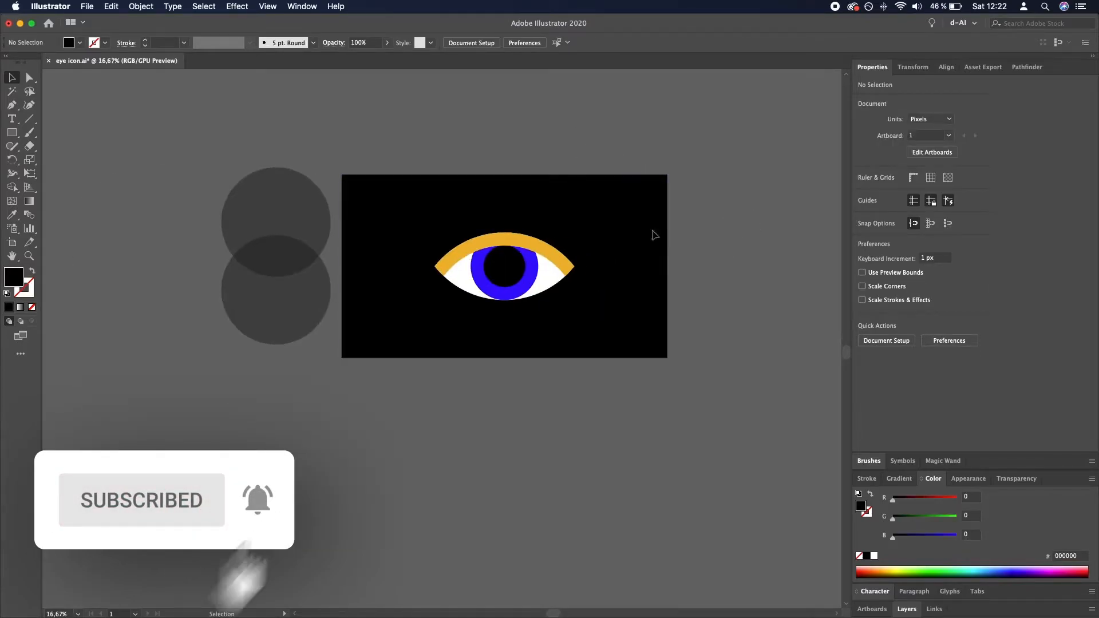
scroll(509, 231, "up", 1)
scroll(572, 240, "up", 1)
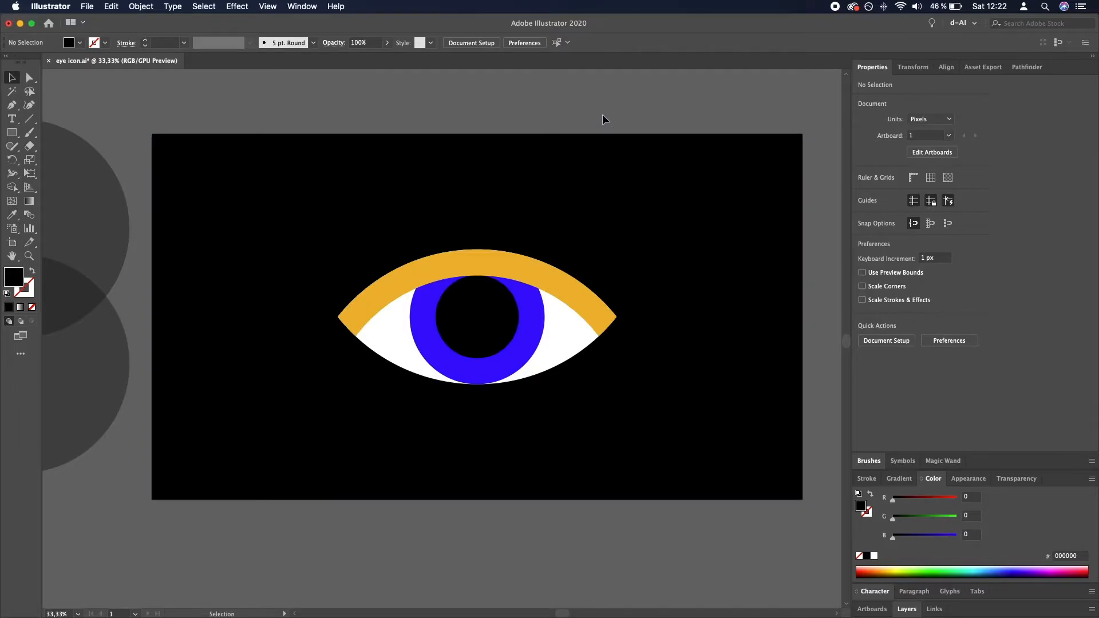
left_click(627, 242)
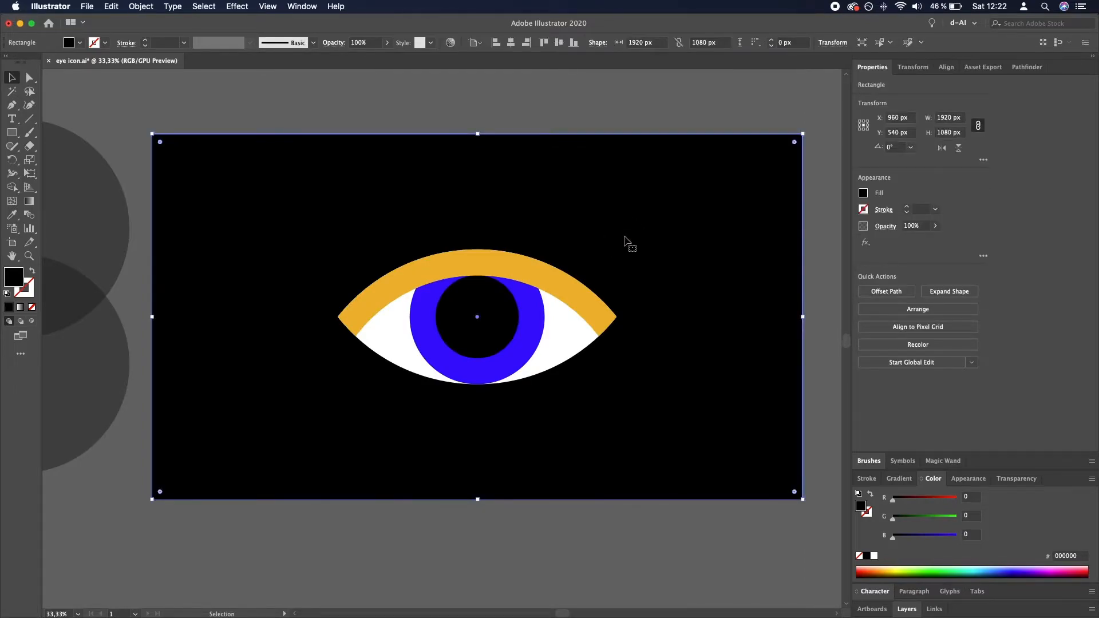
left_click(808, 378)
left_click(747, 401)
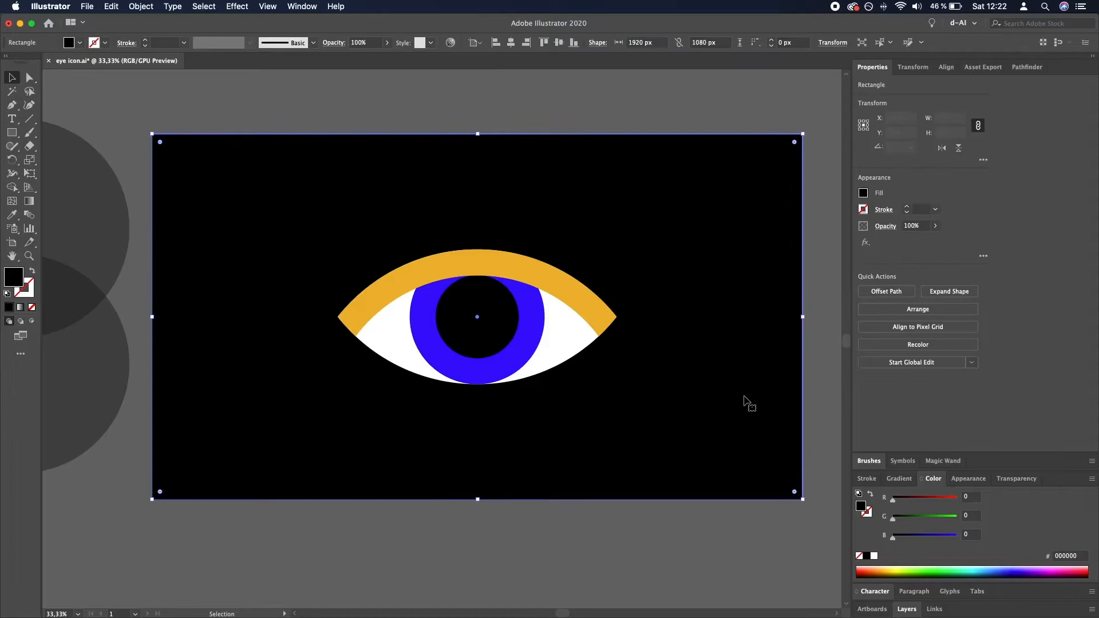
double_click(14, 277)
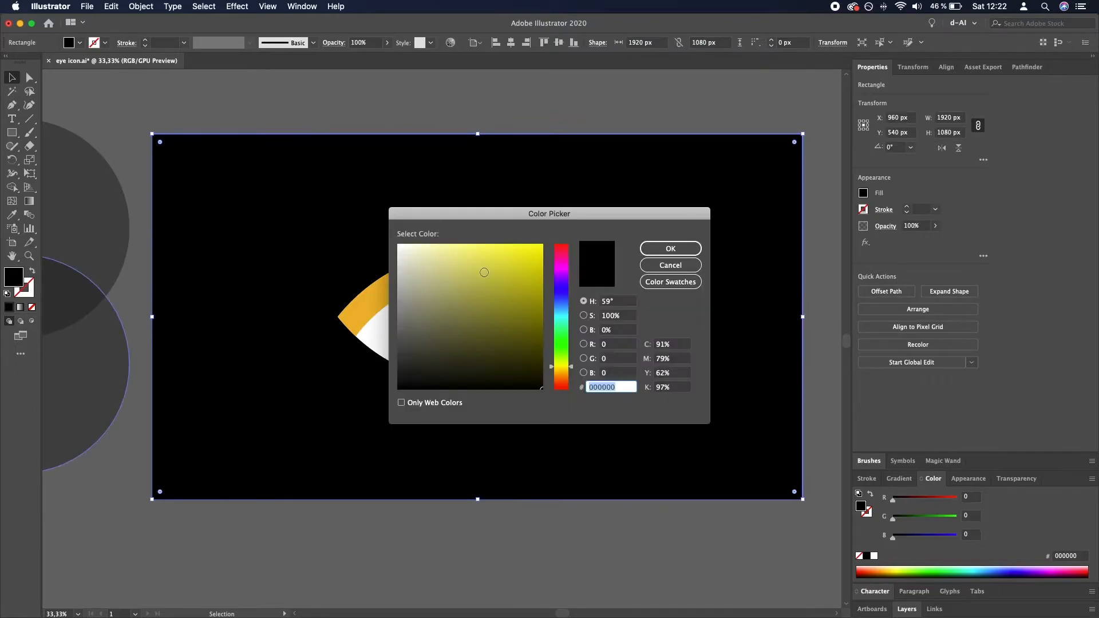
left_click_drag(545, 219, 800, 262)
left_click(819, 386)
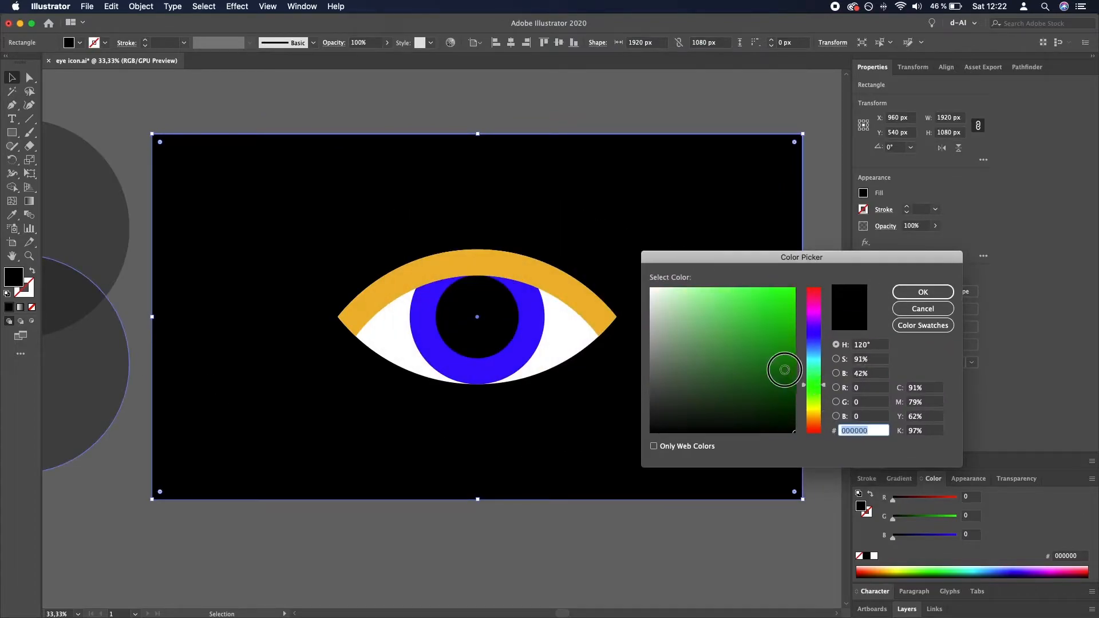
left_click_drag(785, 368, 796, 356)
left_click(916, 290)
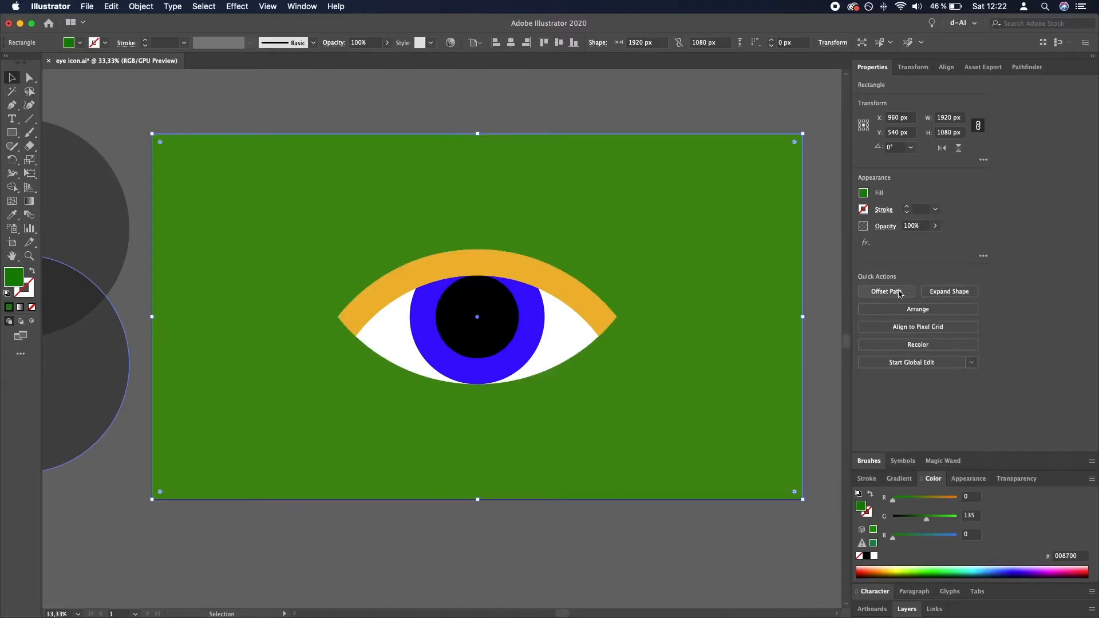
- Change the background rectangle's fill to teal, hex 00b7b7
double_click(7, 279)
mouse_move(813, 363)
left_mouse_down()
mouse_move(791, 361)
mouse_move(807, 317)
mouse_move(819, 366)
left_mouse_up()
left_click(922, 292)
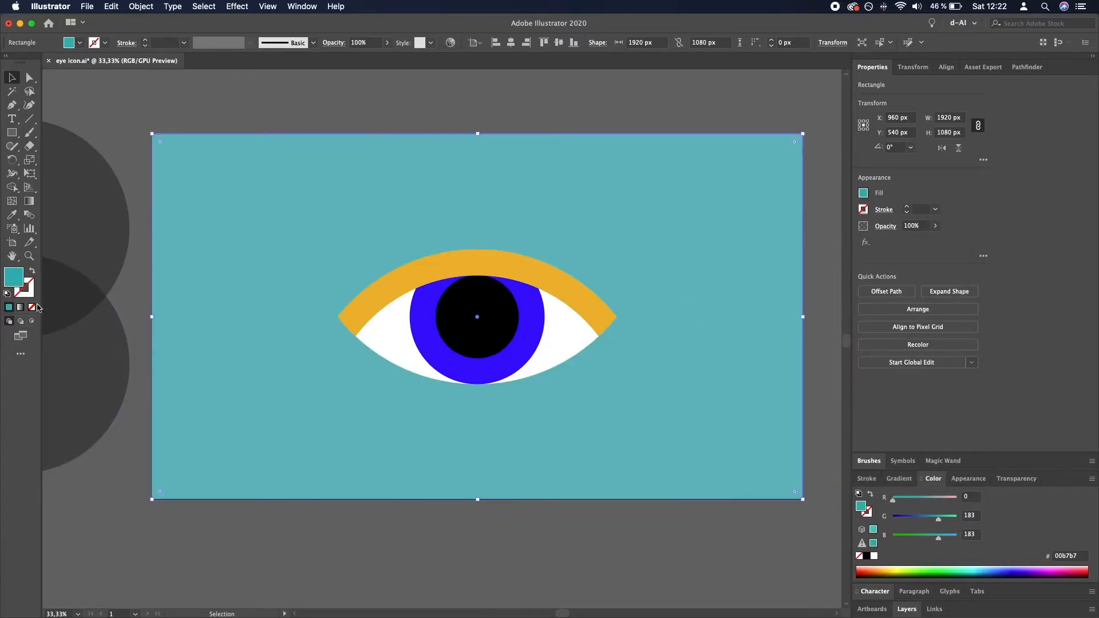
- Change the background rectangle's fill to bright cyan, hex 00ffff
double_click(14, 279)
left_click_drag(819, 352, 820, 326)
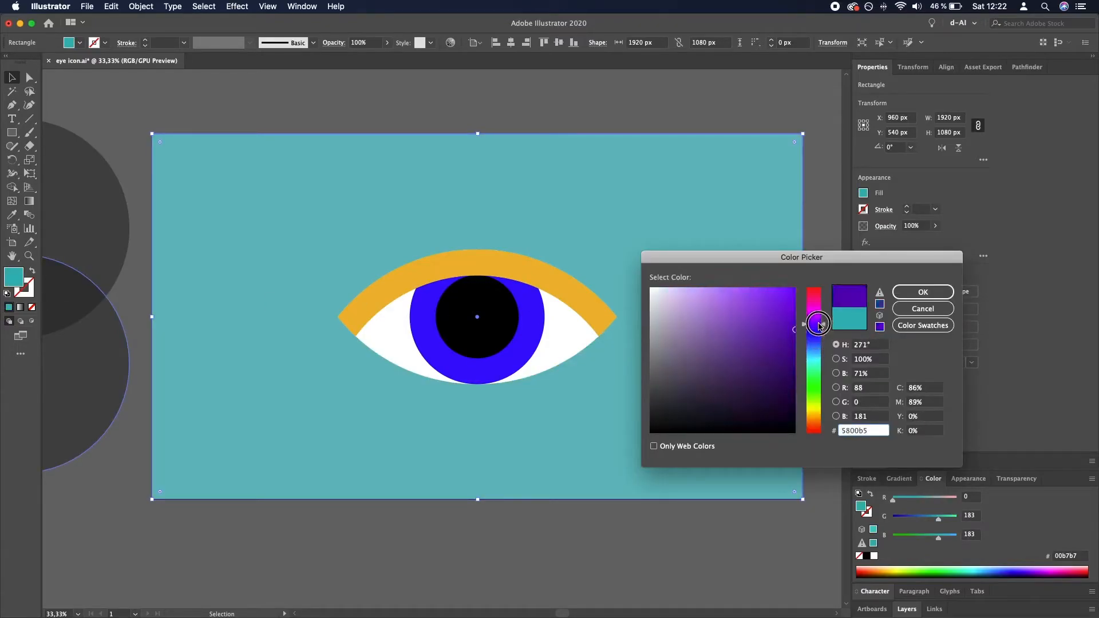
left_click(794, 288)
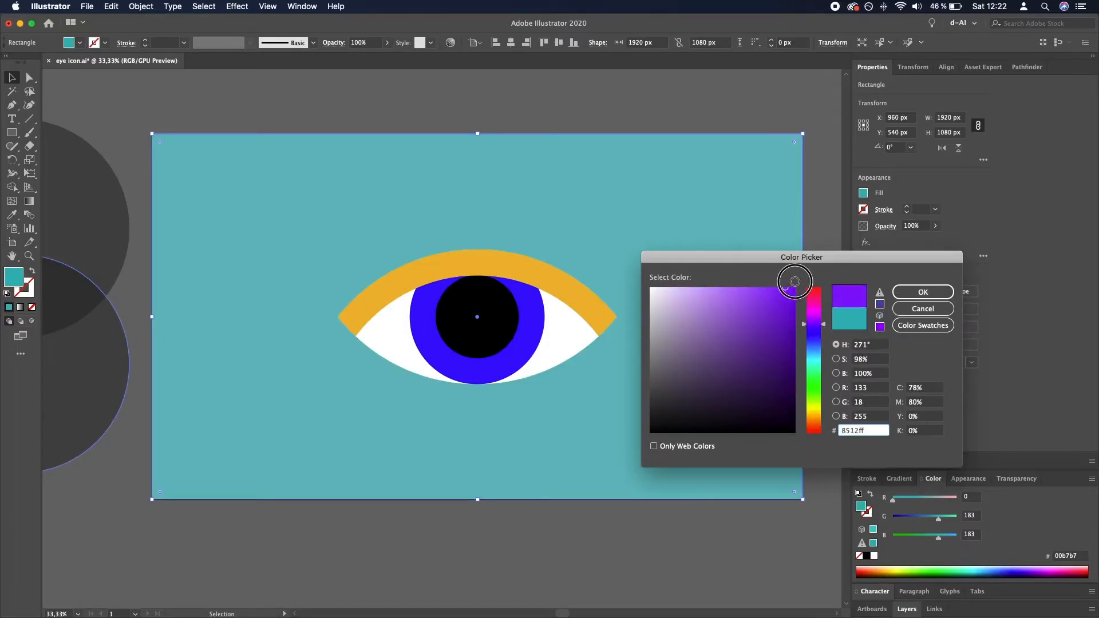
left_click(822, 318)
left_click_drag(821, 318, 824, 317)
mouse_move(820, 347)
left_mouse_down()
mouse_move(817, 401)
mouse_move(817, 361)
left_mouse_up()
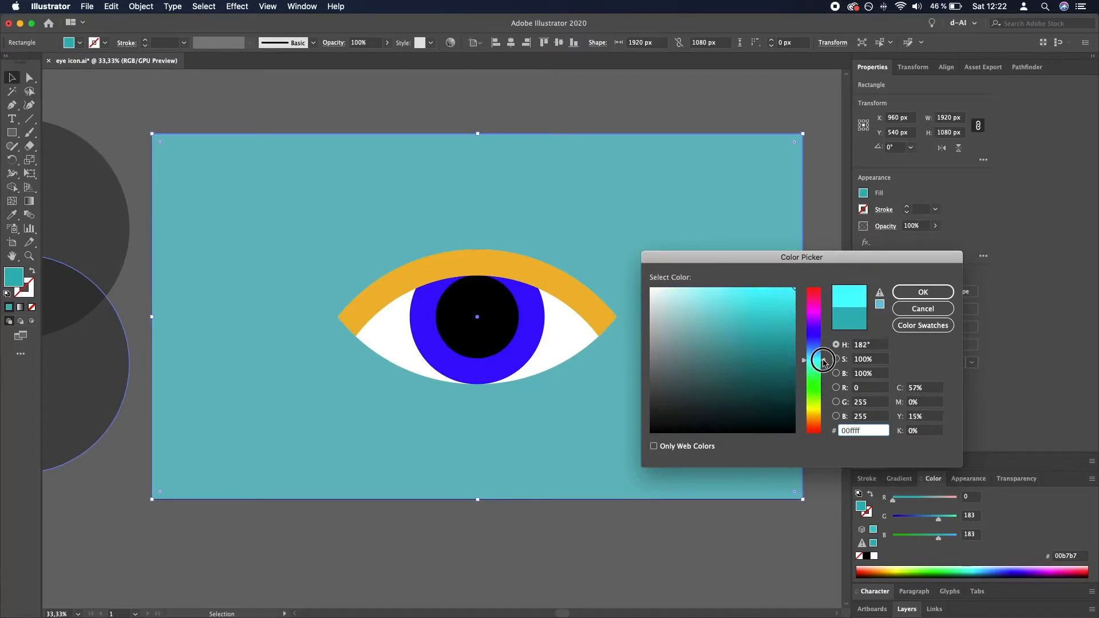
left_click(944, 292)
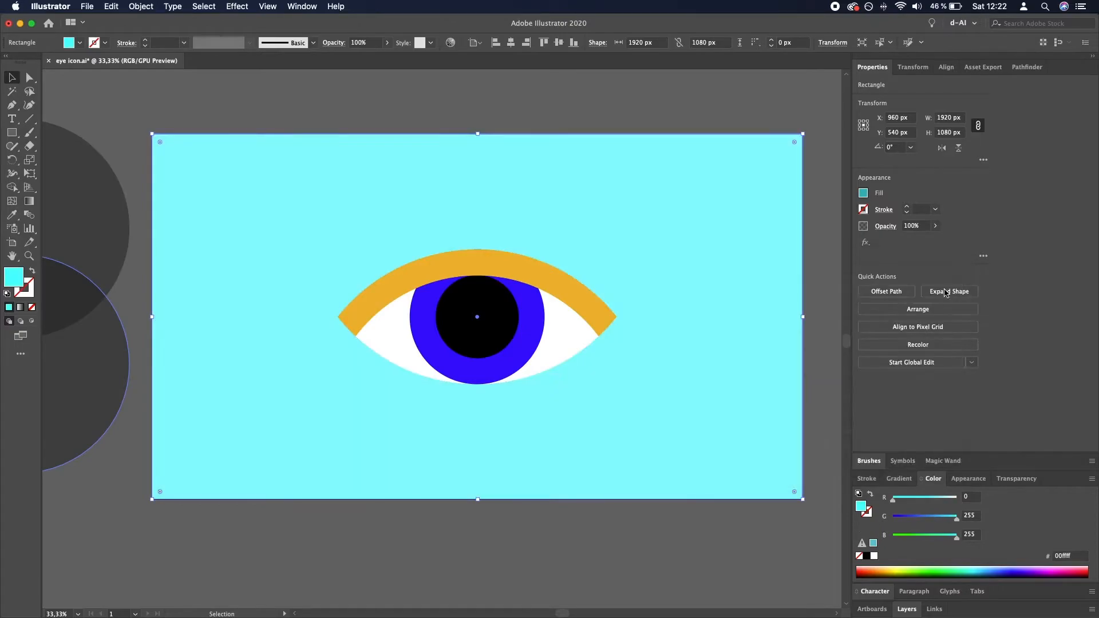
- Change the background rectangle's fill to dark navy blue, hex 00007f, and deselect it
double_click(15, 279)
mouse_move(817, 345)
left_mouse_down()
mouse_move(802, 361)
mouse_move(810, 336)
left_mouse_up()
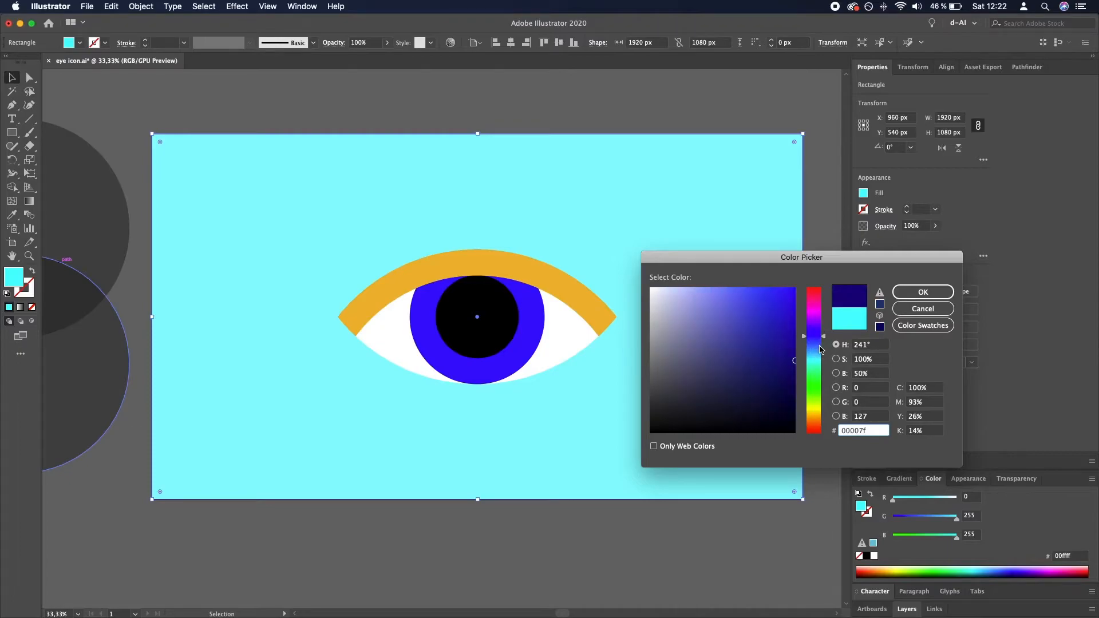
left_click(910, 292)
left_click(819, 324)
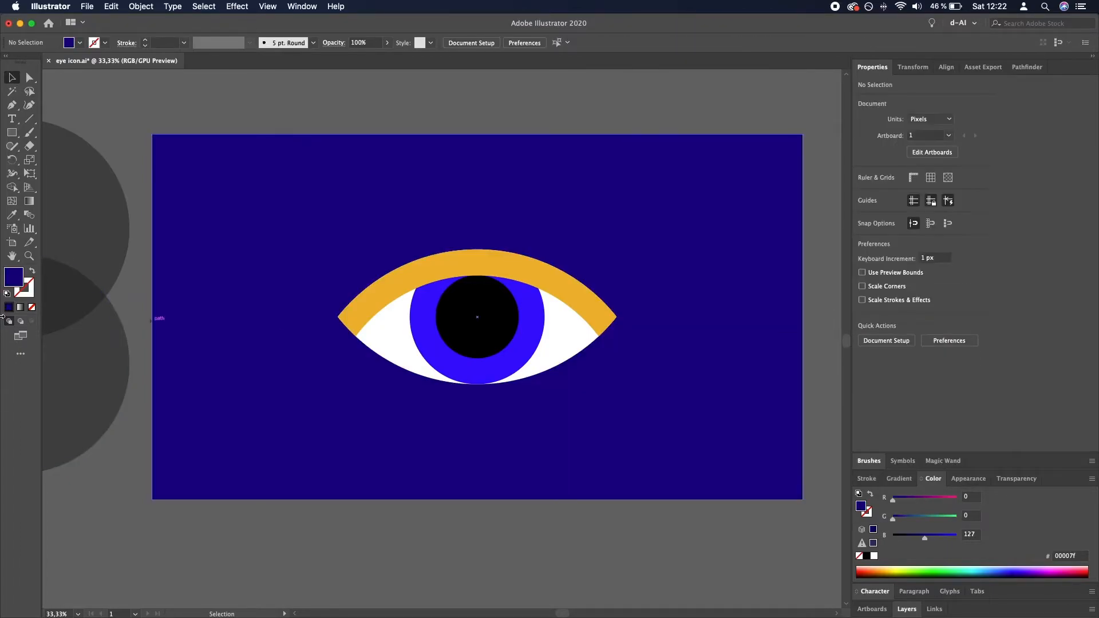
- Match the background rectangle's fill to the iris by sampling its blue, hex 0000ff, with the Eyedropper
left_click(160, 306)
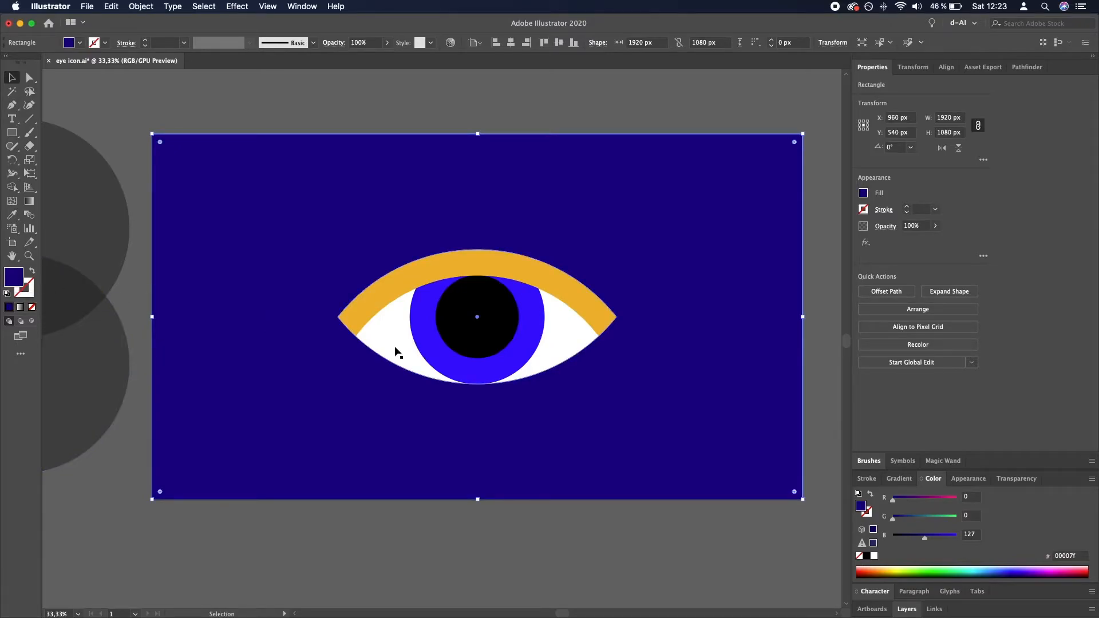
key("i")
left_click(537, 322)
key("v")
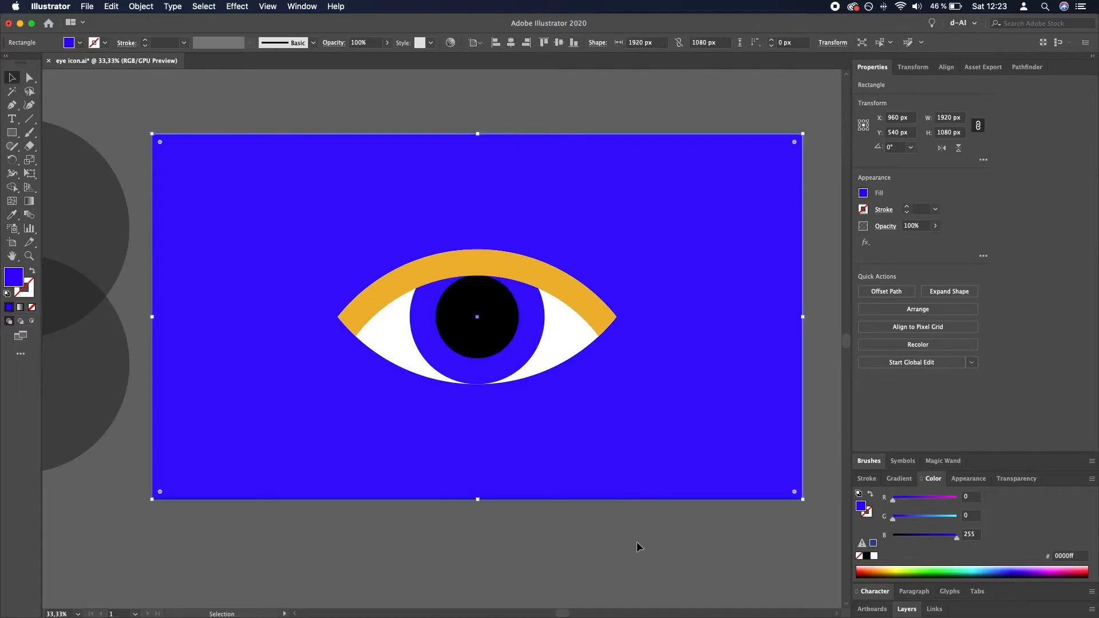
left_click(635, 537)
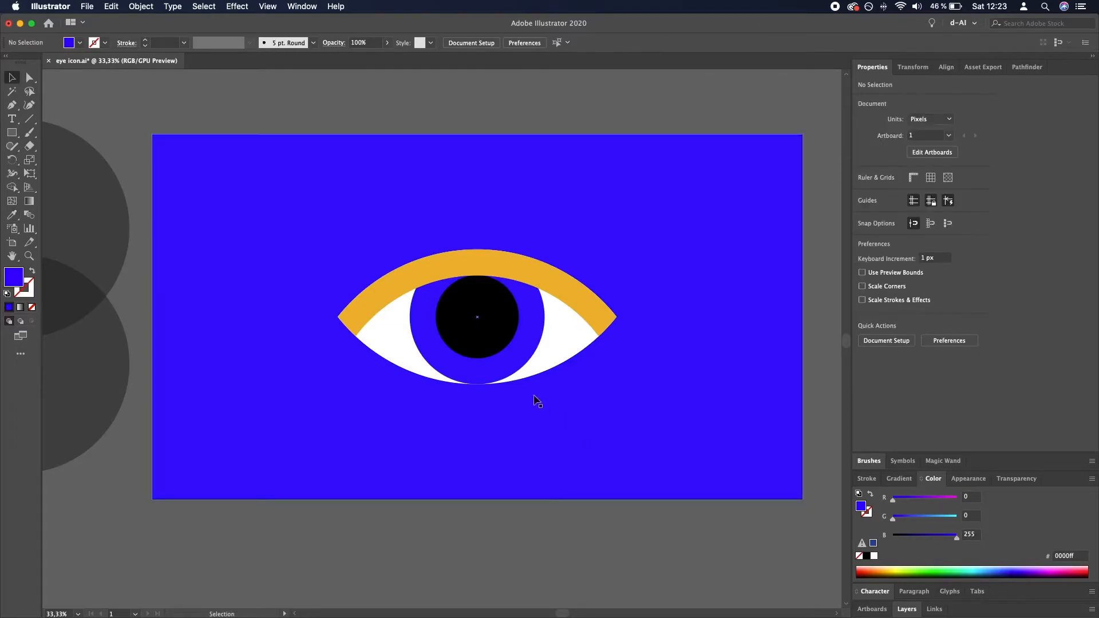
- Ungroup the eye shapes and select the orange eyelid band alone, checking the anchor points around its right corner
left_click(583, 312)
scroll(583, 312, "up", 1)
left_click_drag(586, 307, 475, 302)
key("super+z")
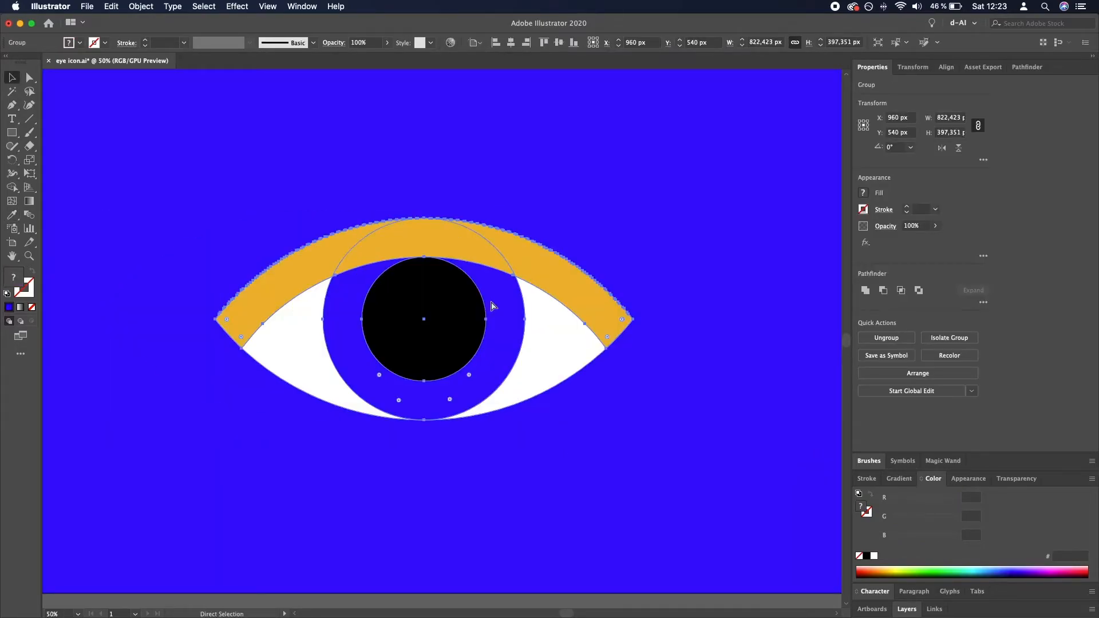
left_click(643, 298)
left_click(633, 319)
key("a")
scroll(633, 319, "up", 4)
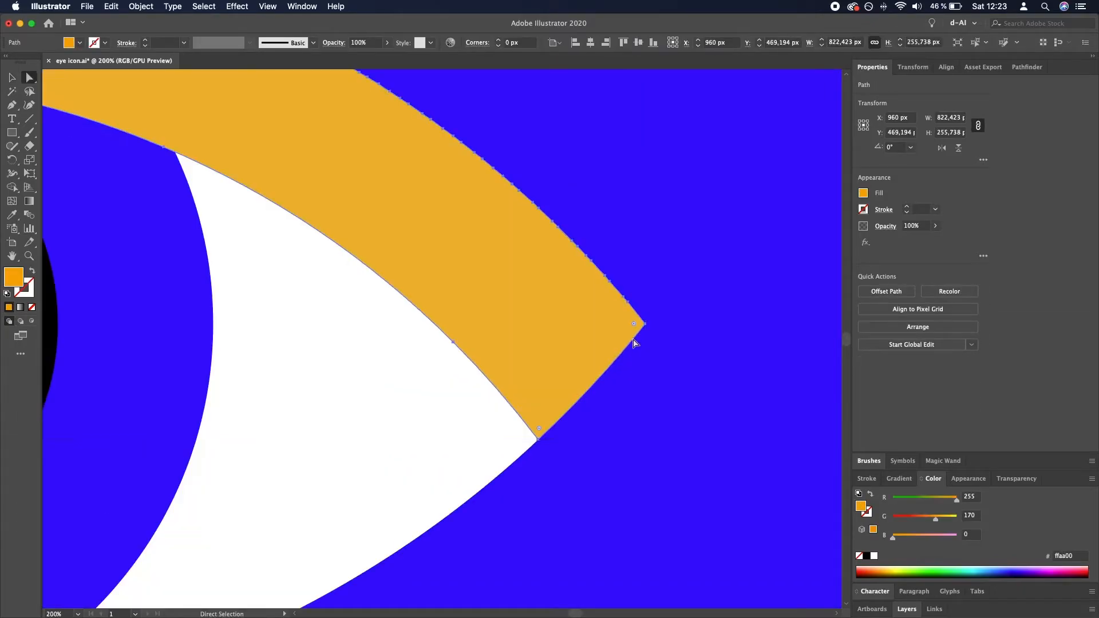
scroll(630, 339, "down", 2)
key("v")
scroll(540, 273, "down", 2)
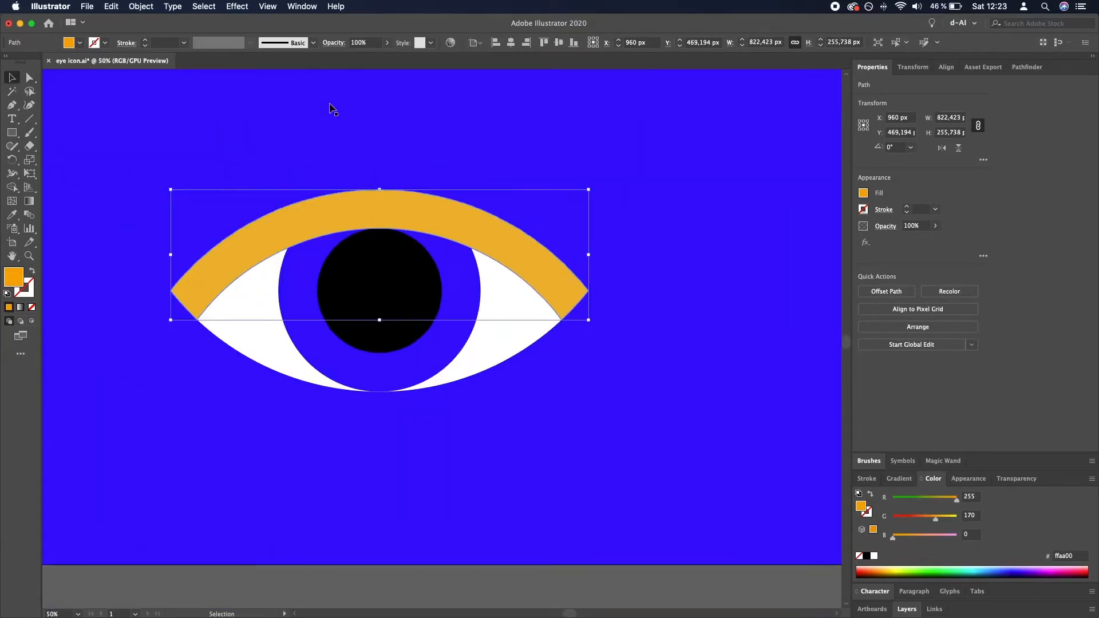
- Simplify the orange eyelid band's path to remove the excess anchor points along its upper curve
left_click(154, 9)
mouse_move(204, 261)
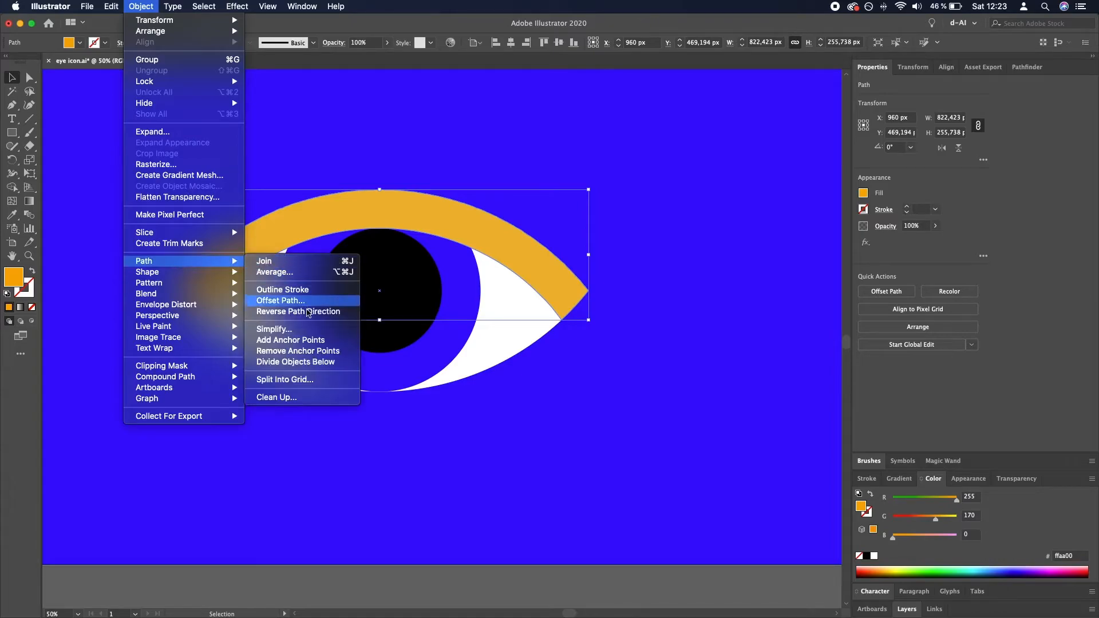
left_click(305, 328)
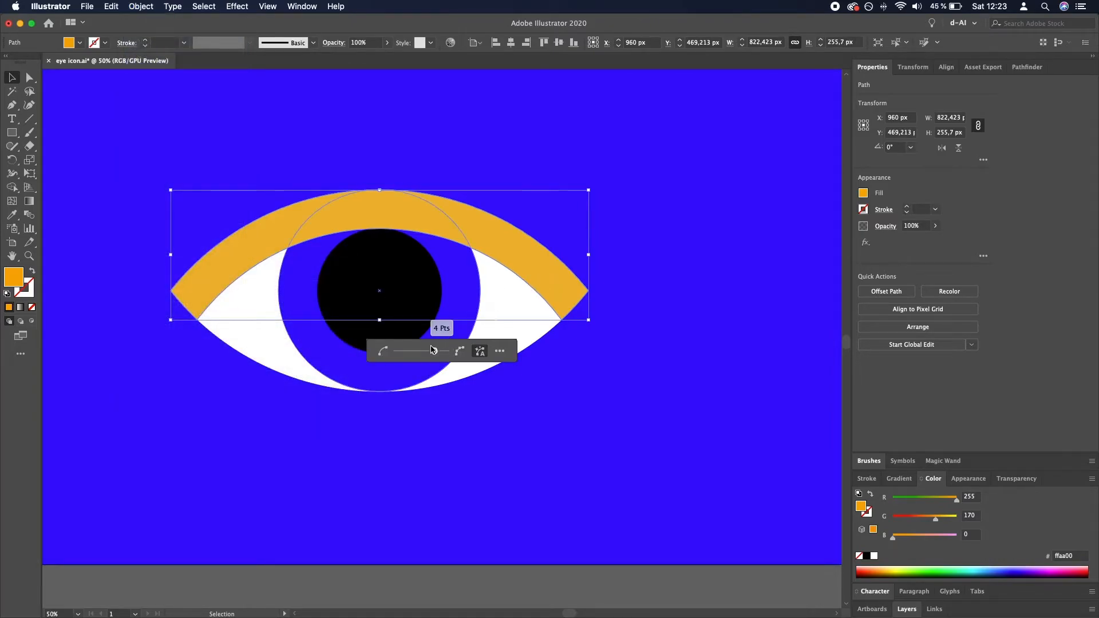
left_click_drag(429, 350, 472, 350)
left_click(471, 350)
left_click(552, 586)
key("a")
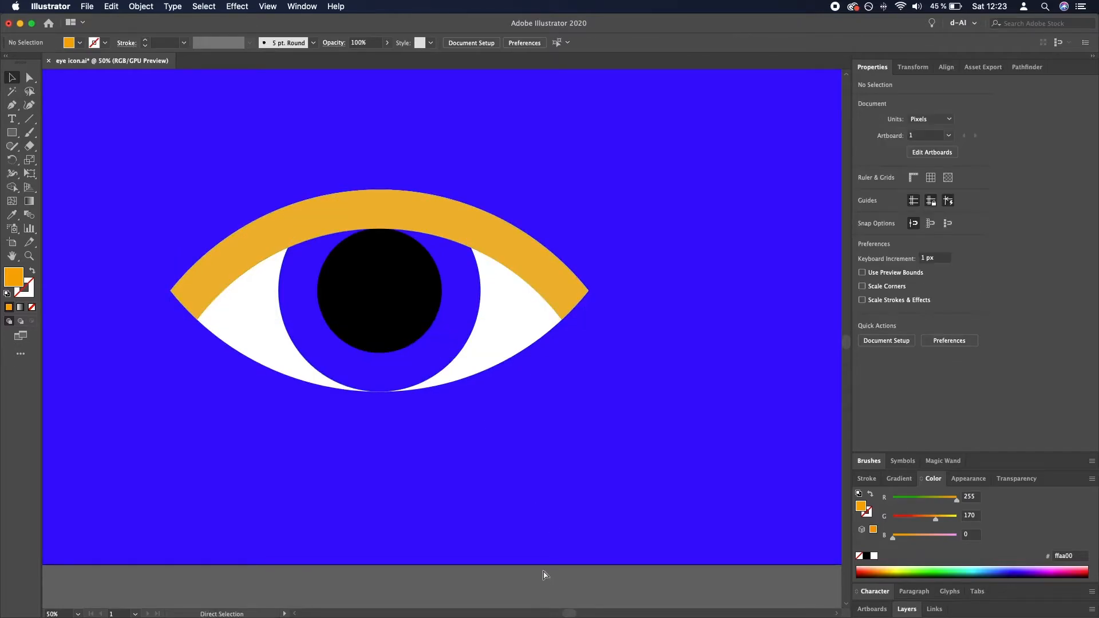
key("super+shift+z")
key("a")
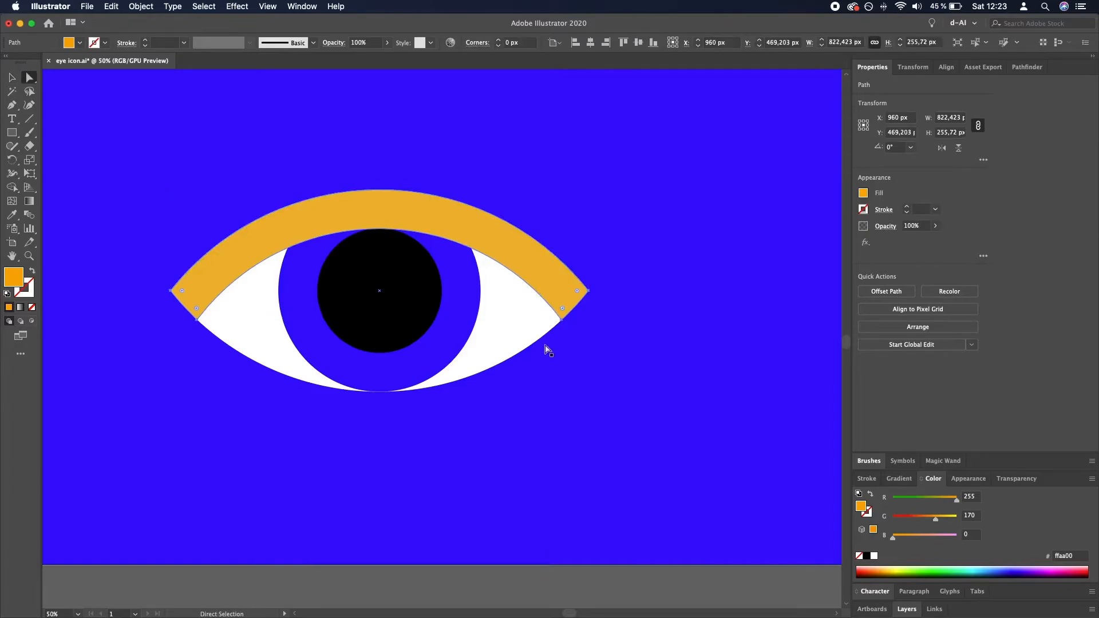
key("v")
scroll(531, 286, "down", 1)
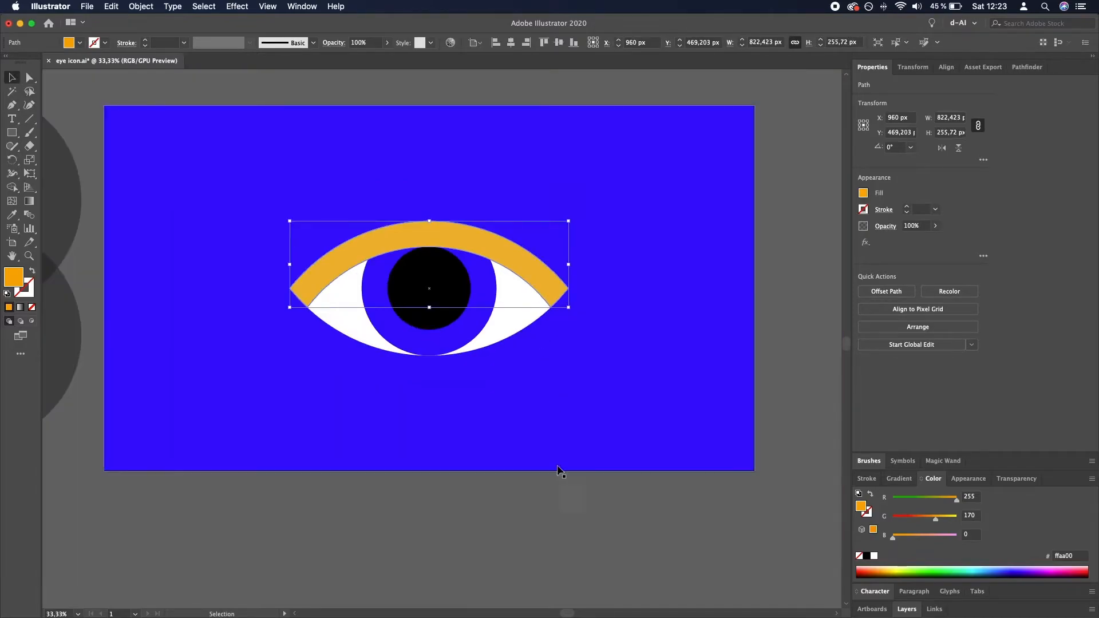
- Round the two outermost corners of the orange eyelid band with a 50 px corner radius
left_click(558, 547)
left_click(522, 312)
key("a")
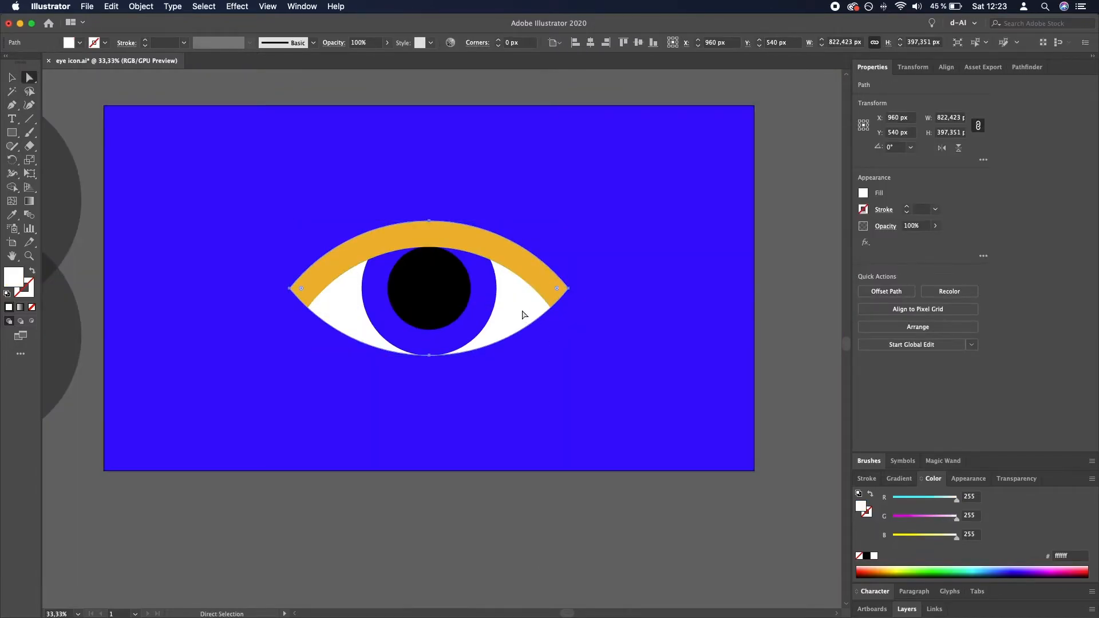
key("v")
left_click(543, 274)
left_click(546, 279)
scroll(546, 279, "up", 4)
key("a")
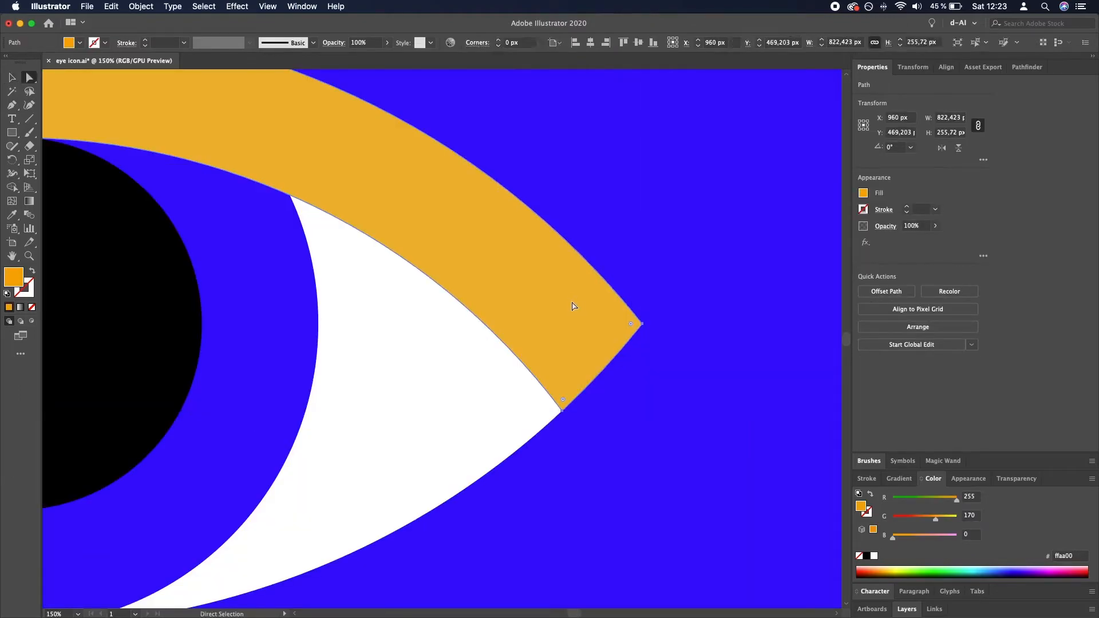
scroll(605, 329, "down", 2)
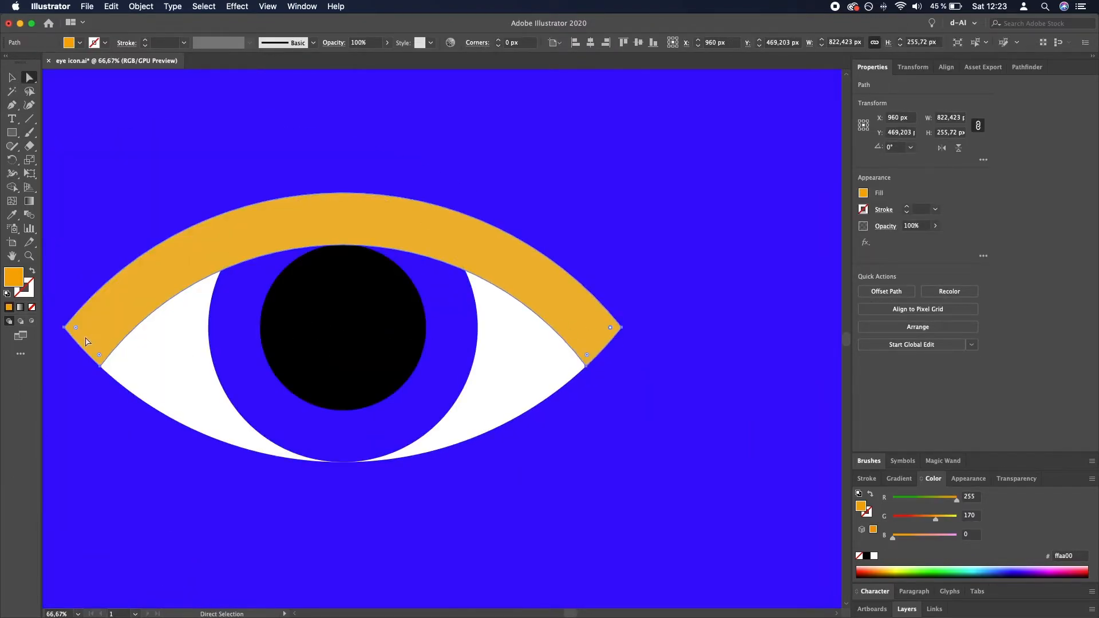
left_click_drag(610, 328, 583, 329)
left_click(518, 42)
type("50")
key("Return")
key("v")
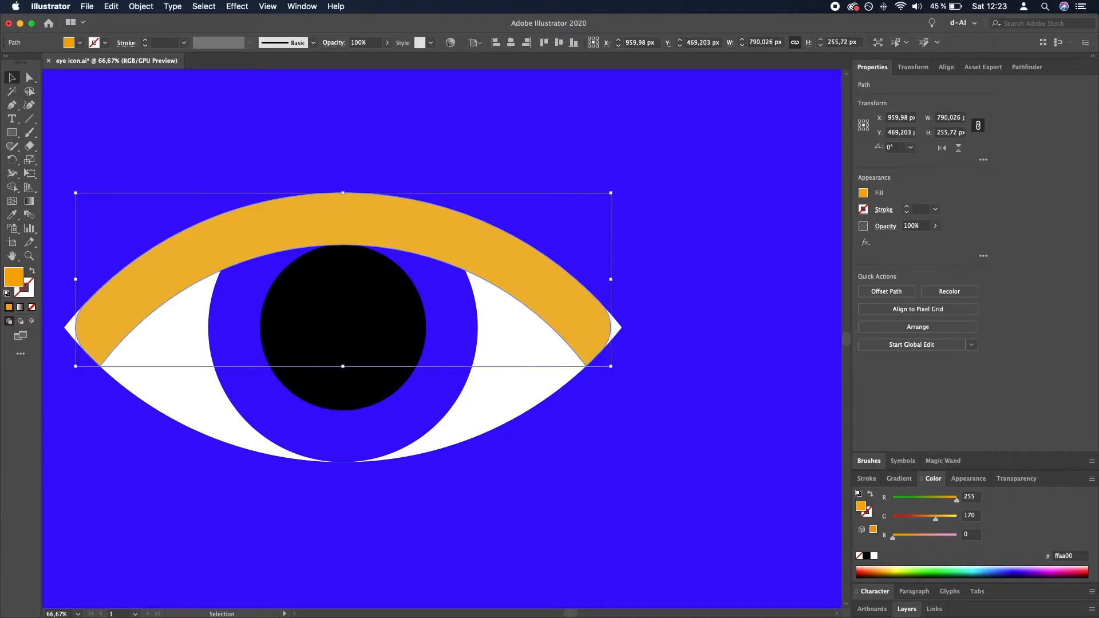
- Round both pointed ends of the white almond shape with a 50 px corner radius
left_click(534, 386)
key("a")
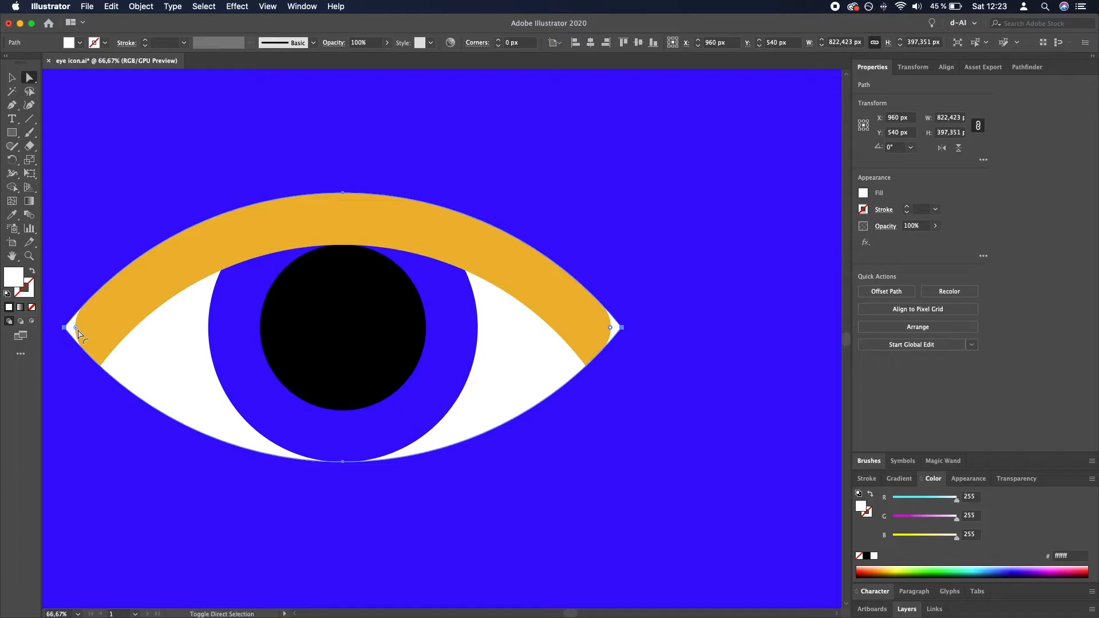
left_click(506, 43)
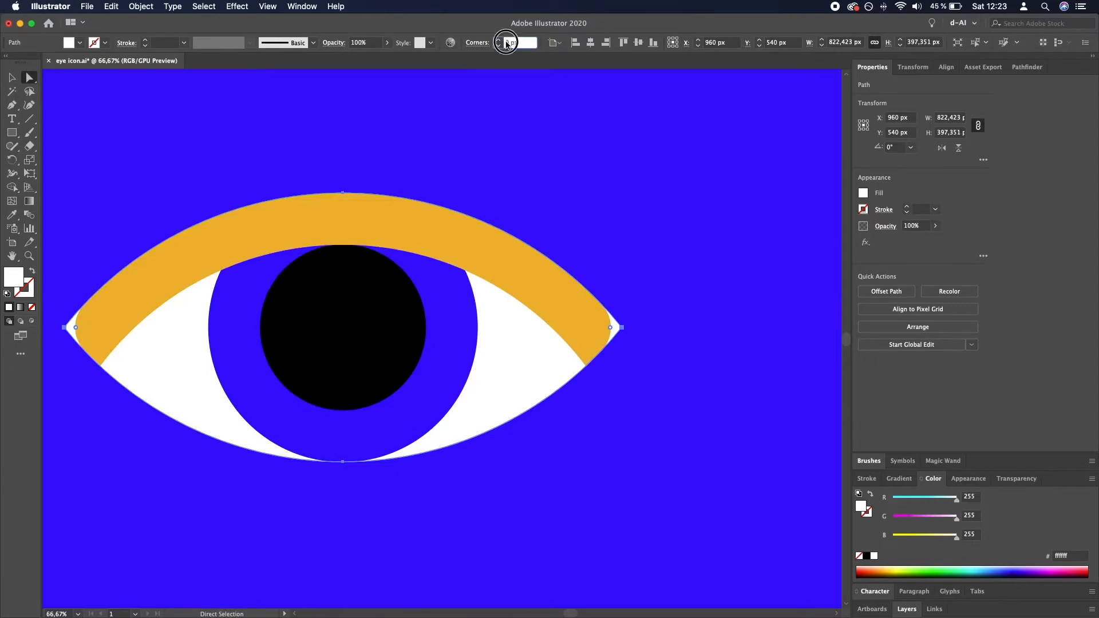
type("50")
key("Return")
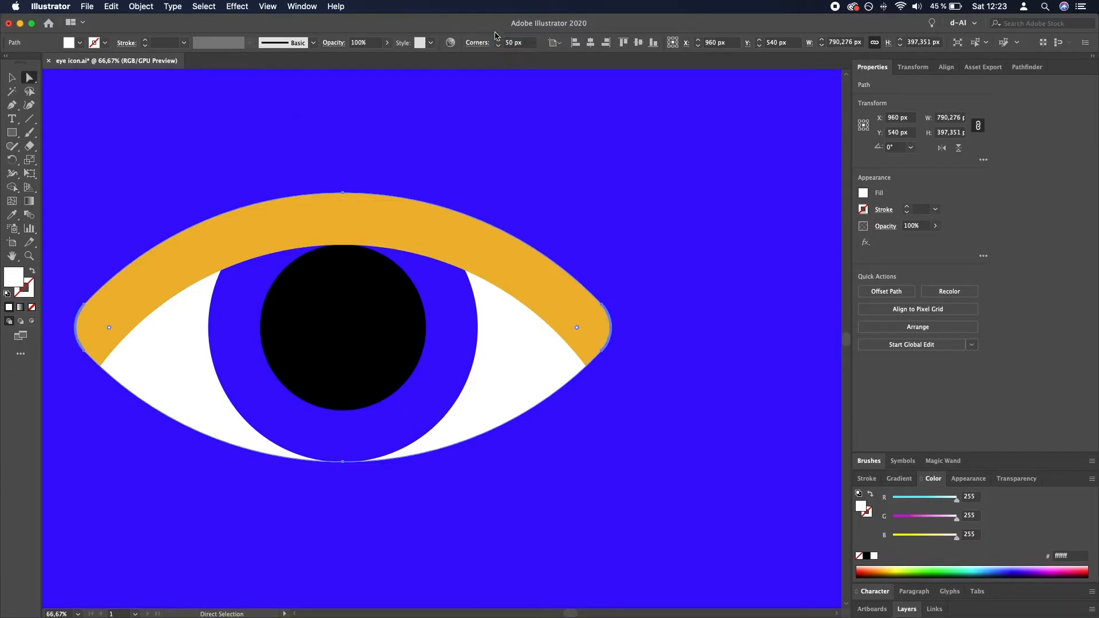
key("v")
left_click(672, 194)
scroll(672, 193, "down", 6)
left_click(671, 380)
- Set the corner radius of the eyelid band's two outermost corners to 20 px
scroll(665, 224, "up", 4)
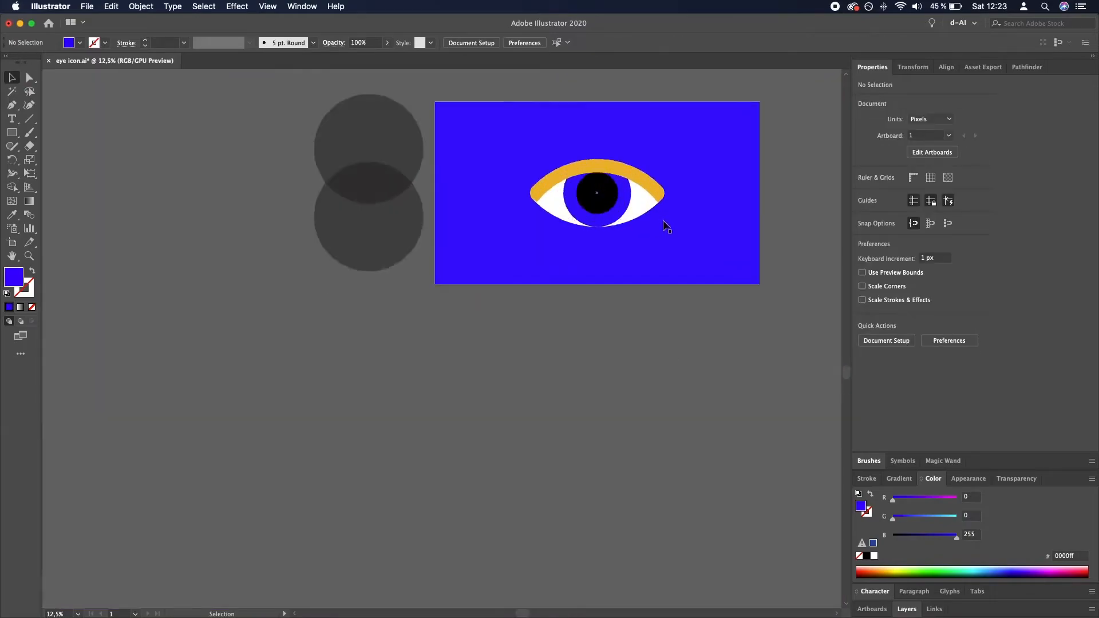
left_click_drag(663, 165, 655, 244)
left_click(635, 240)
scroll(652, 229, "up", 2)
key("a")
left_click(623, 268)
double_click(509, 43)
type("20")
key("Return")
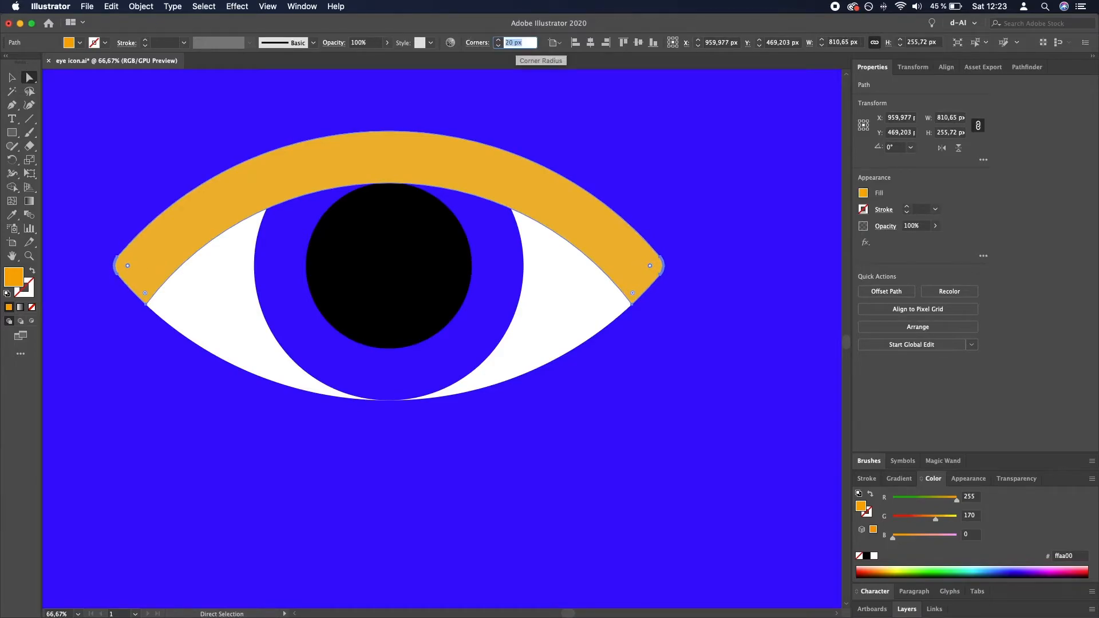
- Set the corner radius at both ends of the white almond shape to 20 px
key("v")
left_click(530, 321)
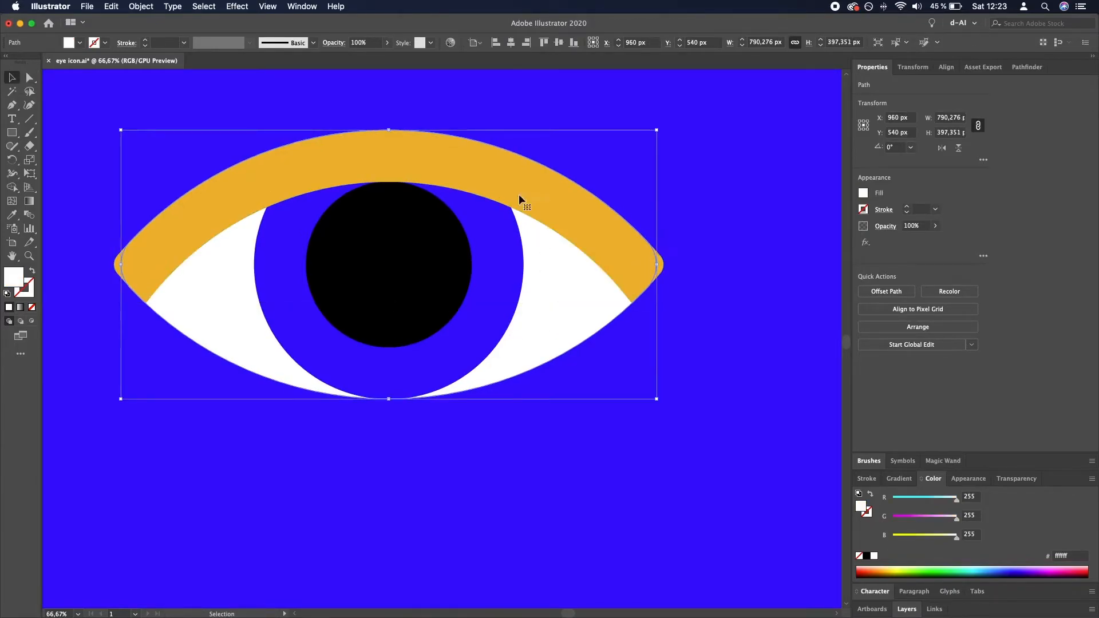
key("a")
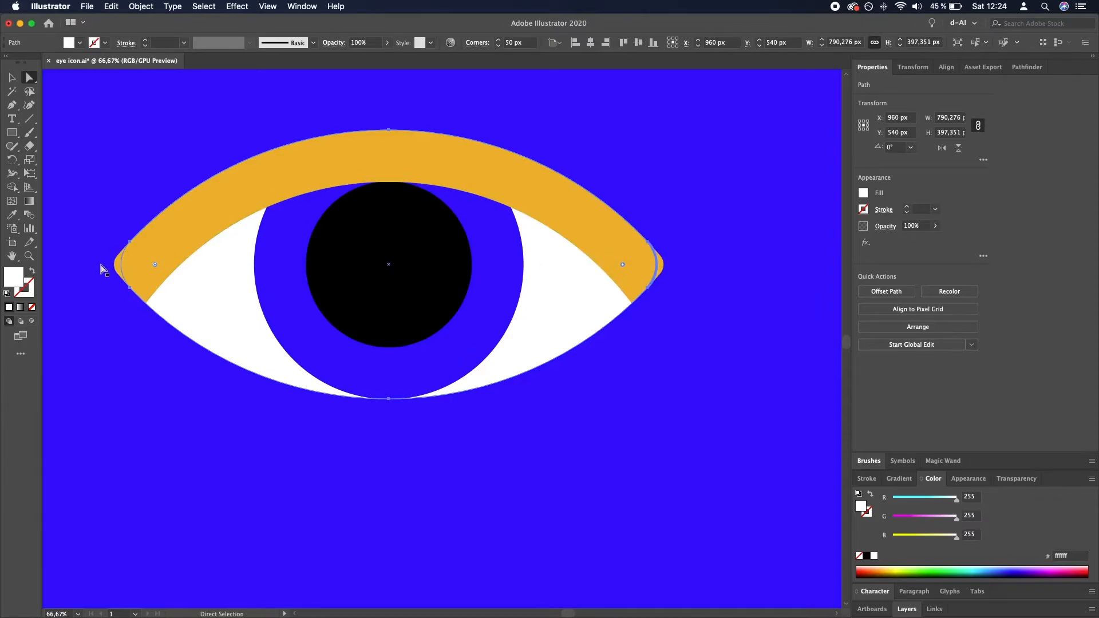
left_click(509, 43)
key("shift+Down")
key("Return")
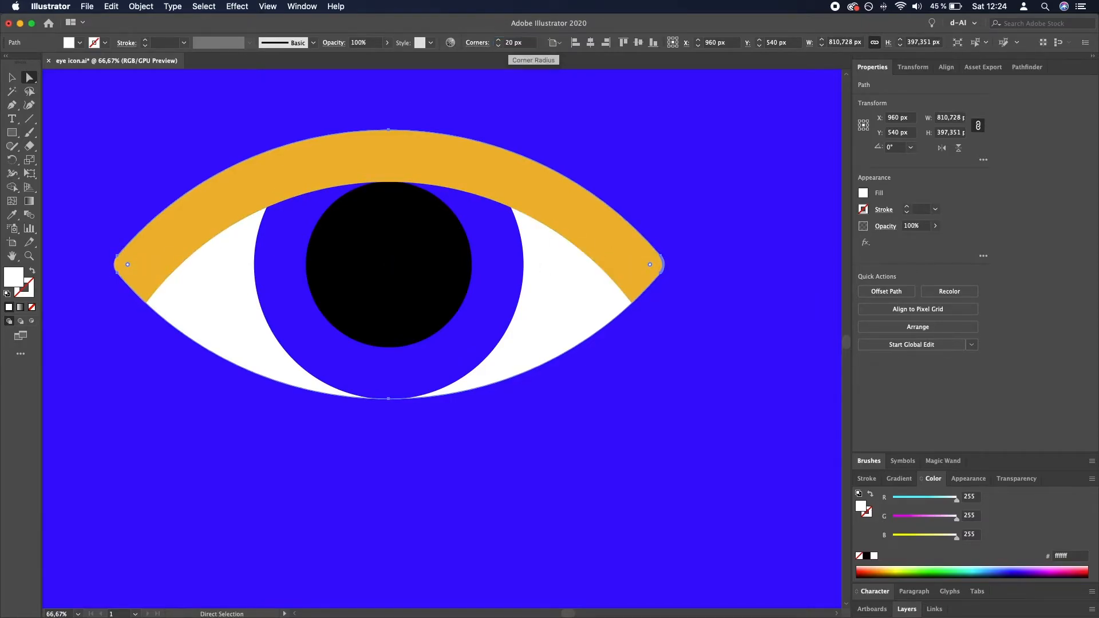
key("v")
scroll(621, 416, "down", 2)
left_click(646, 532)
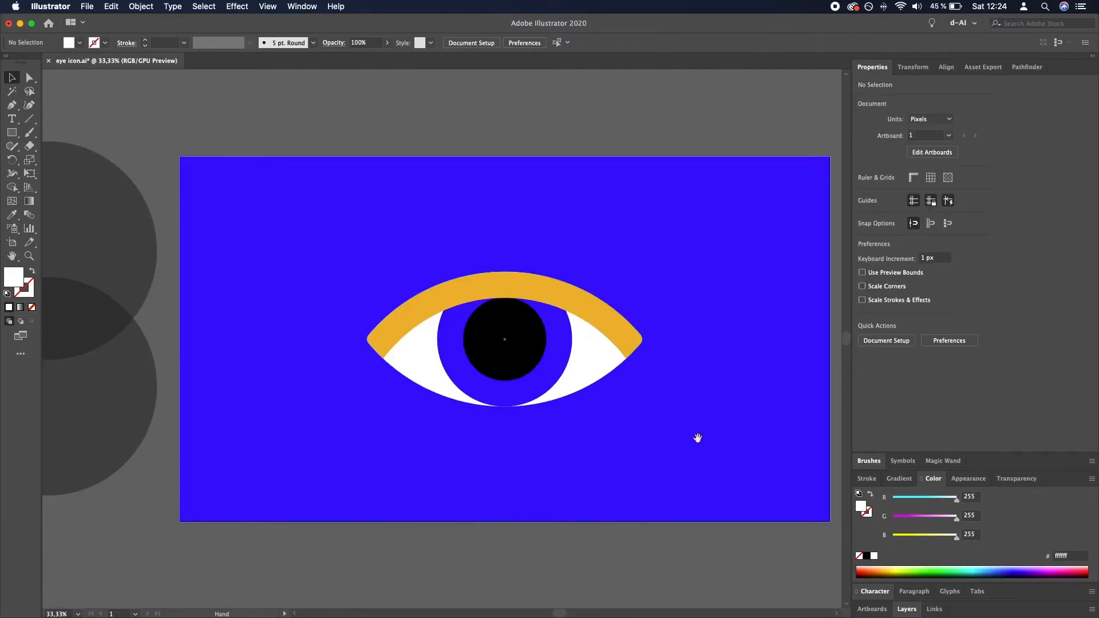
- Select the blue iris circle and replace its solid fill with a white-to-black linear gradient
left_click_drag(699, 441, 651, 396)
left_click(481, 305)
left_click(568, 453)
left_click(633, 524)
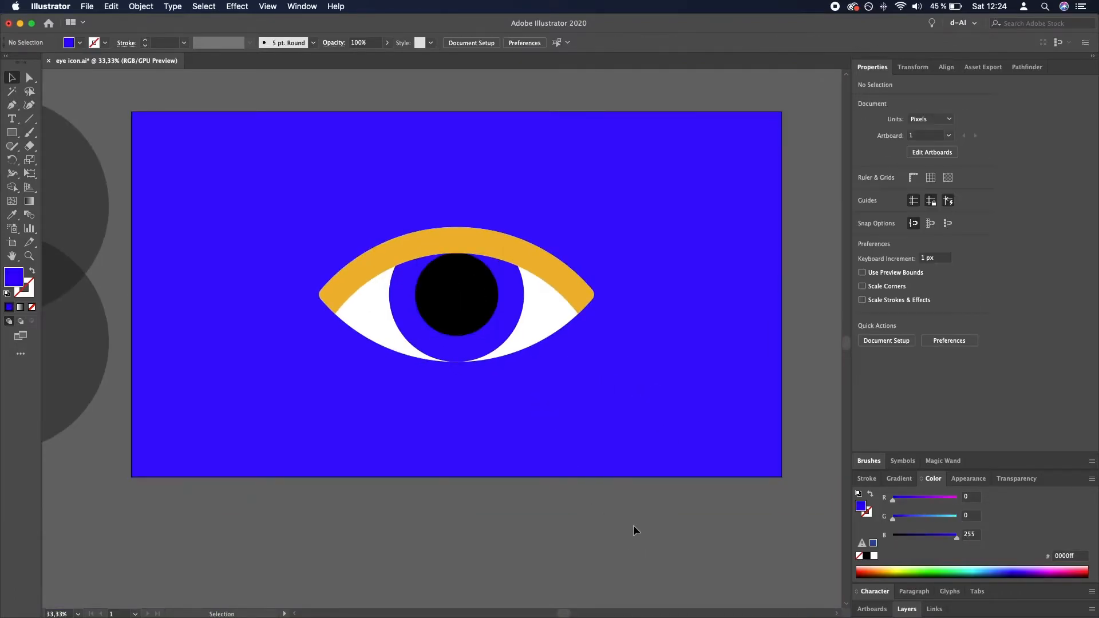
scroll(515, 422, "down", 3)
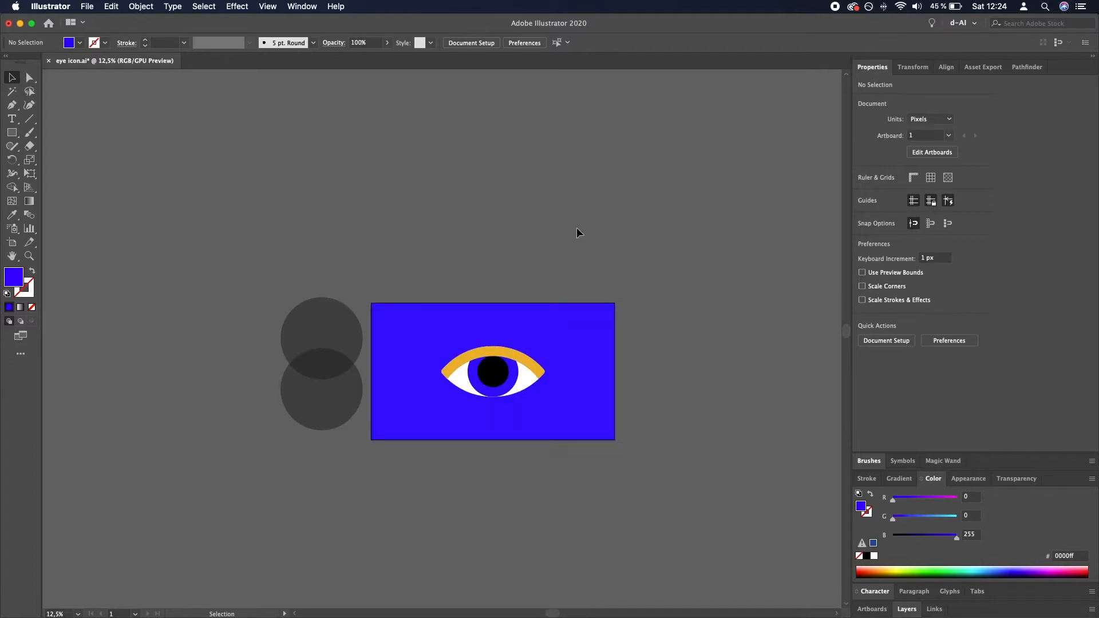
scroll(509, 385, "up", 2)
left_click(509, 384)
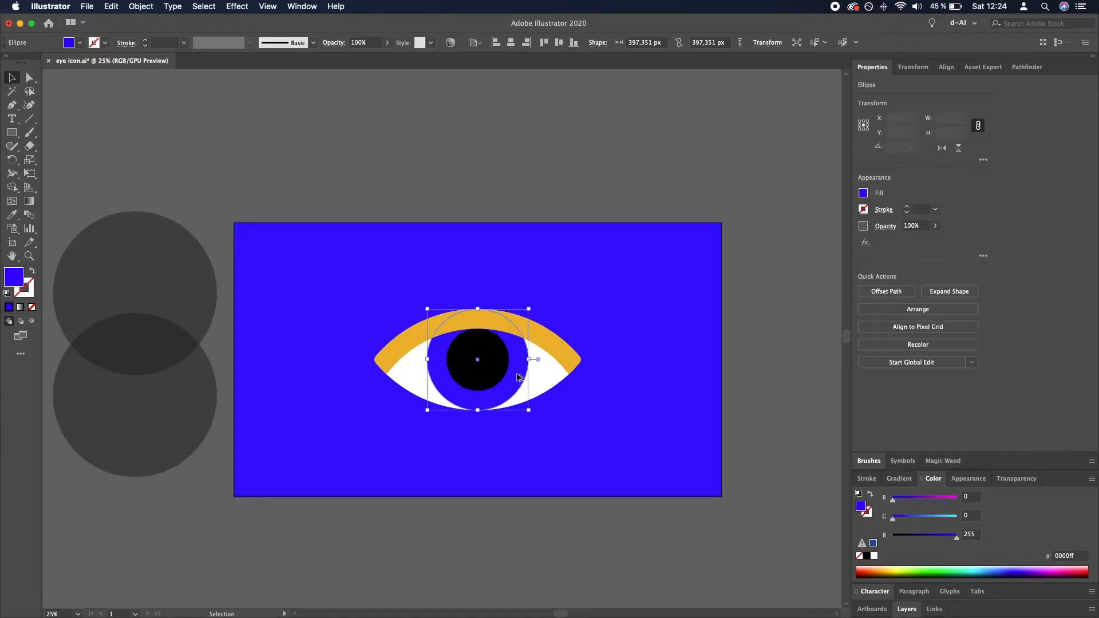
scroll(515, 375, "up", 1)
key("v")
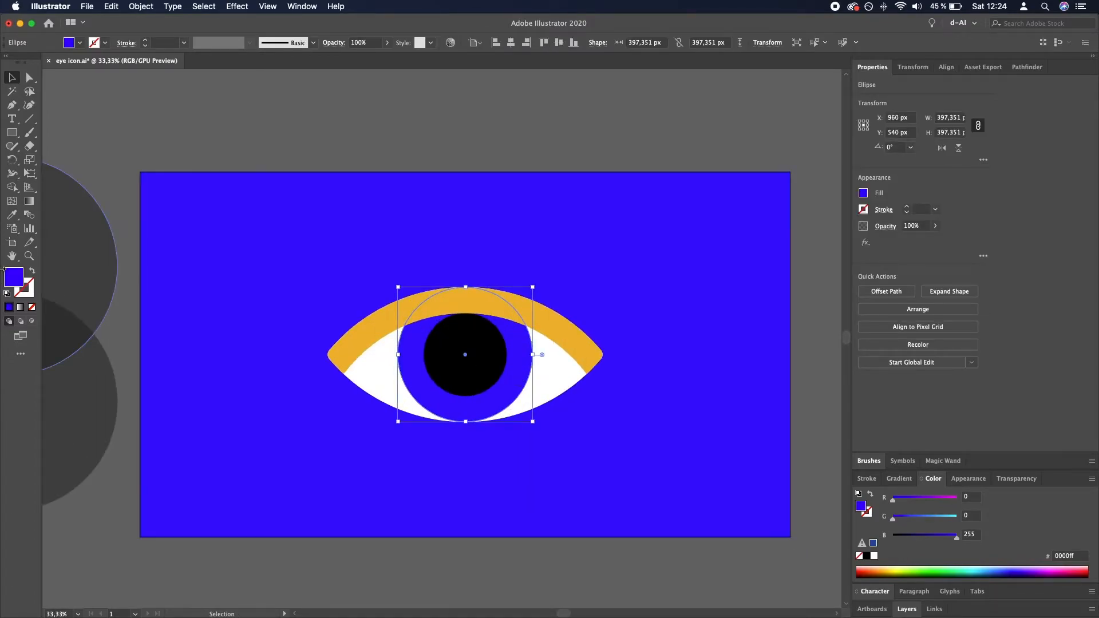
left_click(21, 308)
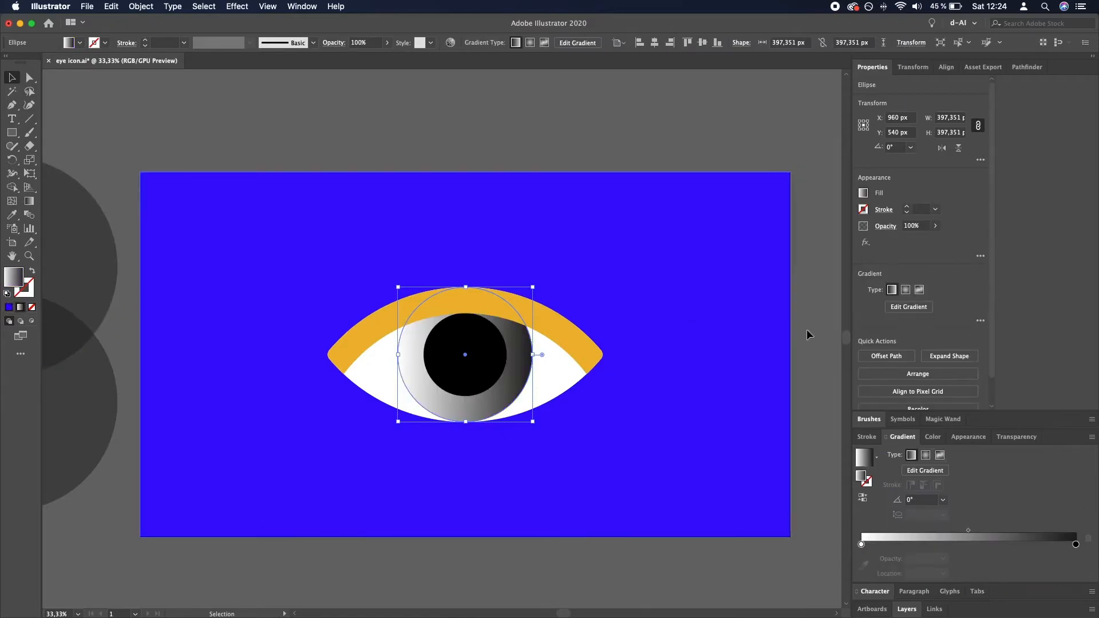
- Give the iris circle a radial gradient with both color stops white and the start stop at 0% opacity
left_click(926, 455)
double_click(1076, 544)
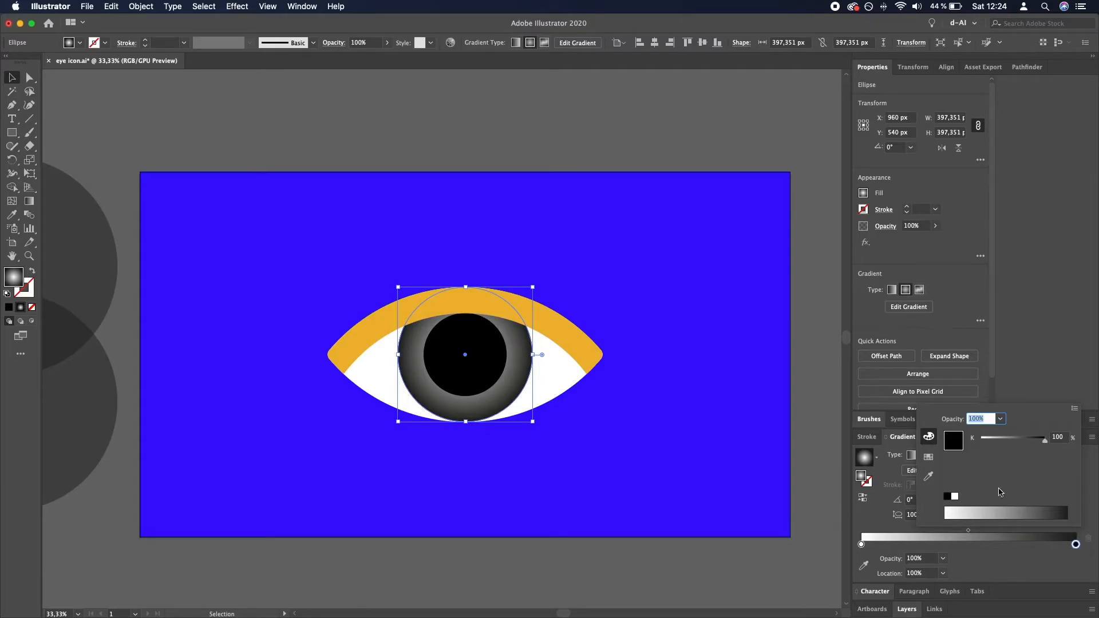
left_click(954, 496)
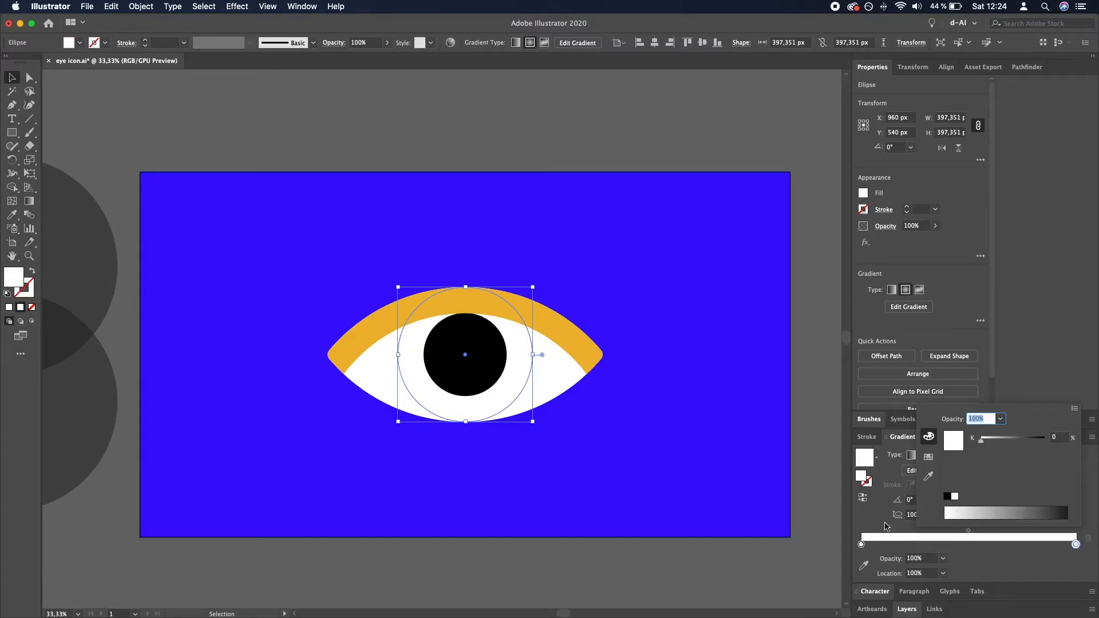
left_click(862, 547)
left_click(862, 545)
left_click(942, 560)
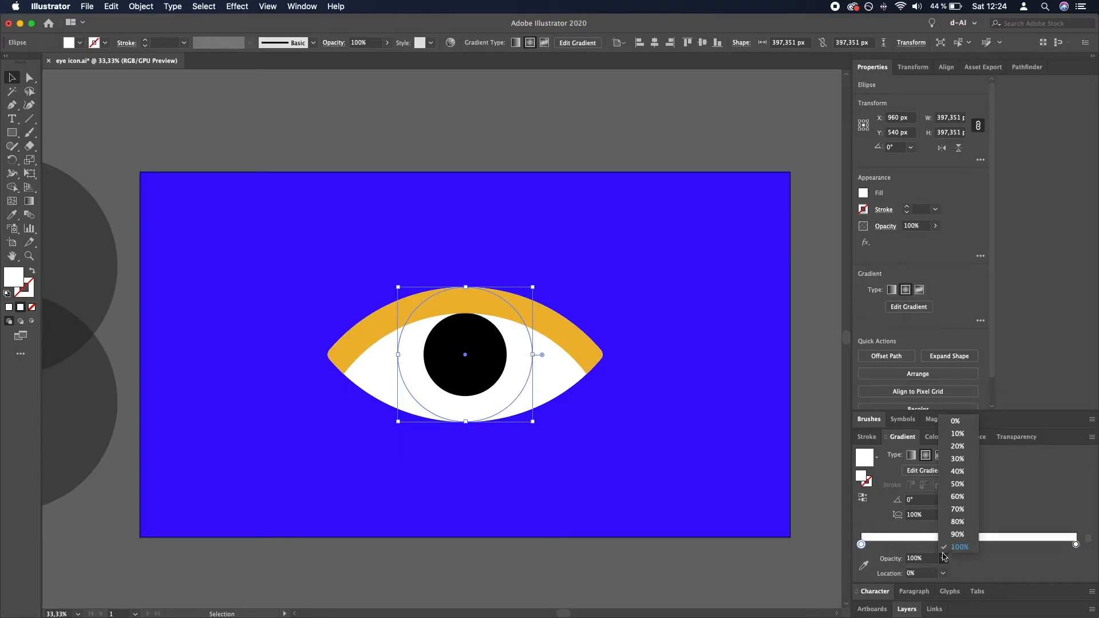
left_click(954, 421)
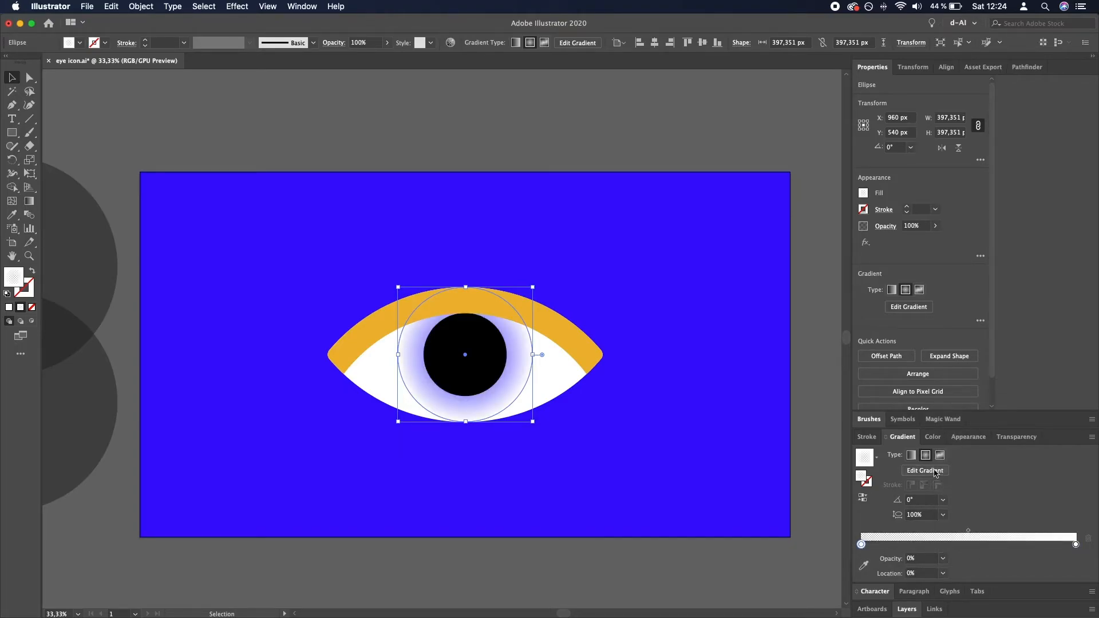
- Change the iris gradient to linear and set its angle to -90°
left_click(915, 456)
left_click(943, 500)
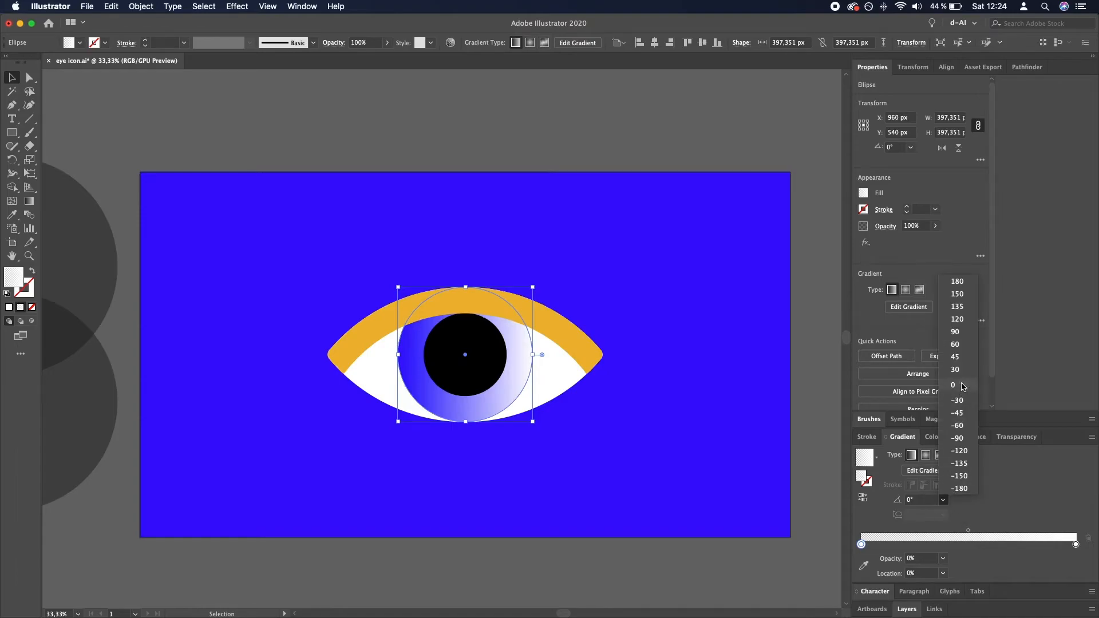
left_click(956, 332)
left_click(942, 499)
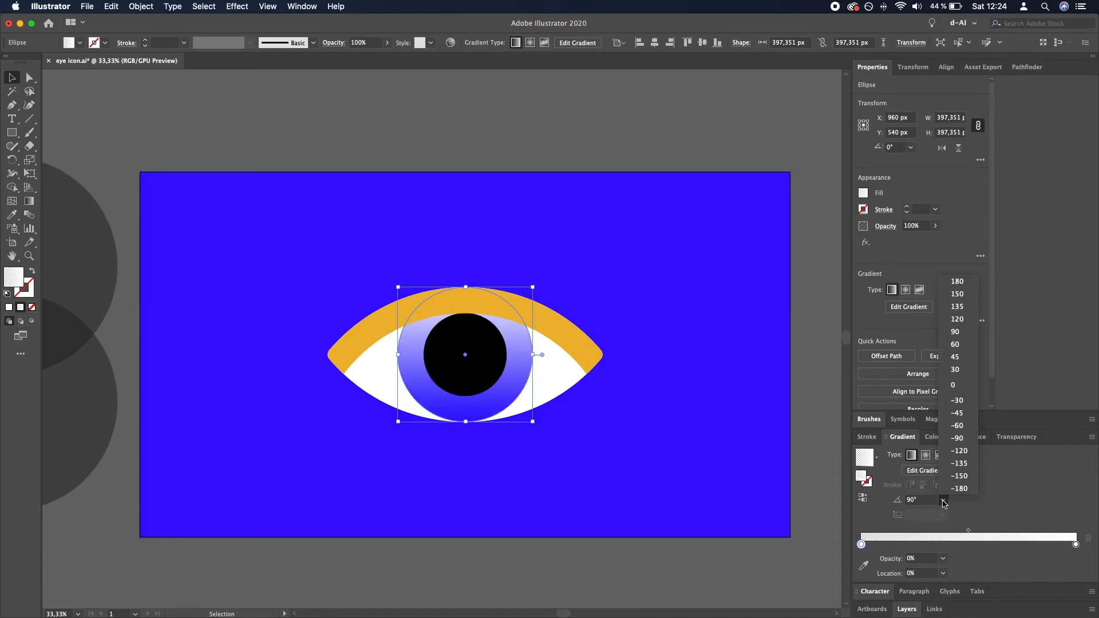
left_click(963, 439)
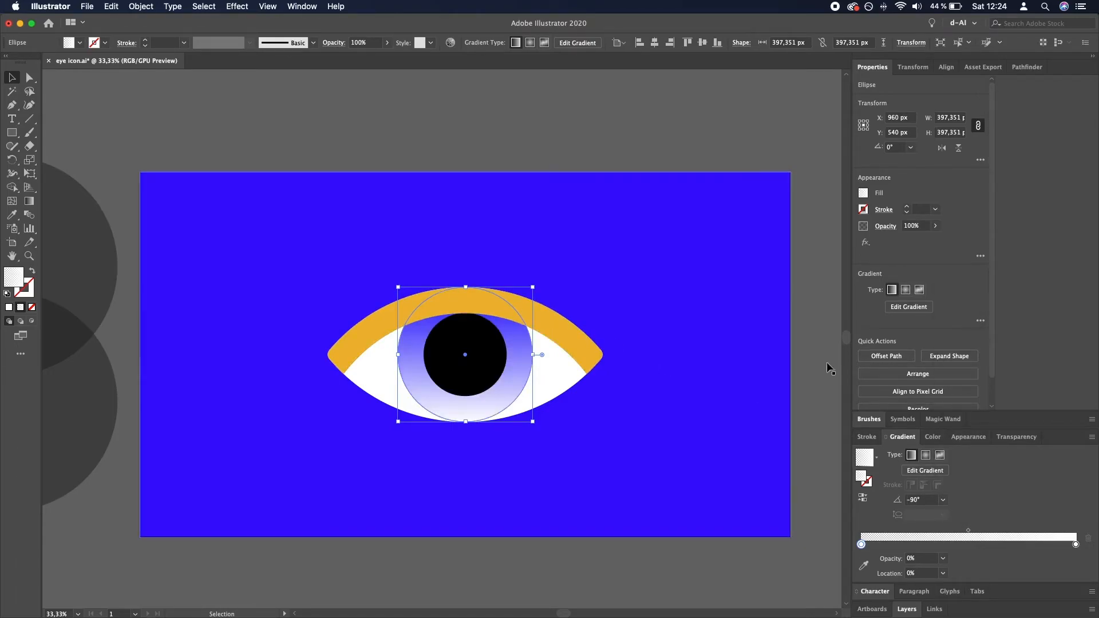
- Try the Overlay blend mode on the iris's gradient circle and set it back to Normal
left_click(1014, 437)
left_click(884, 506)
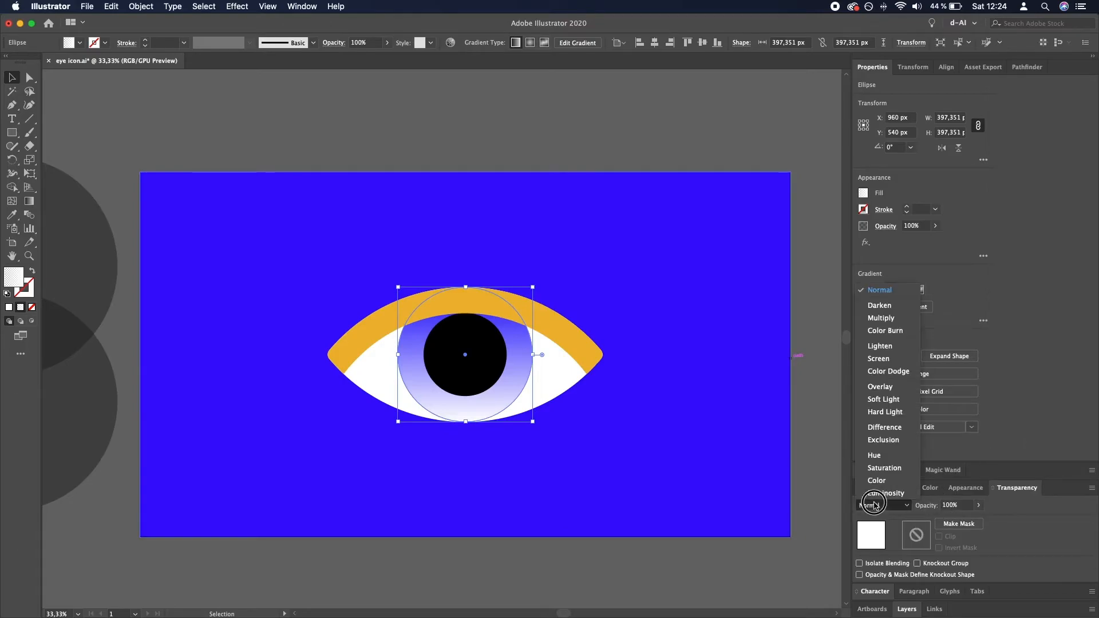
left_click(889, 393)
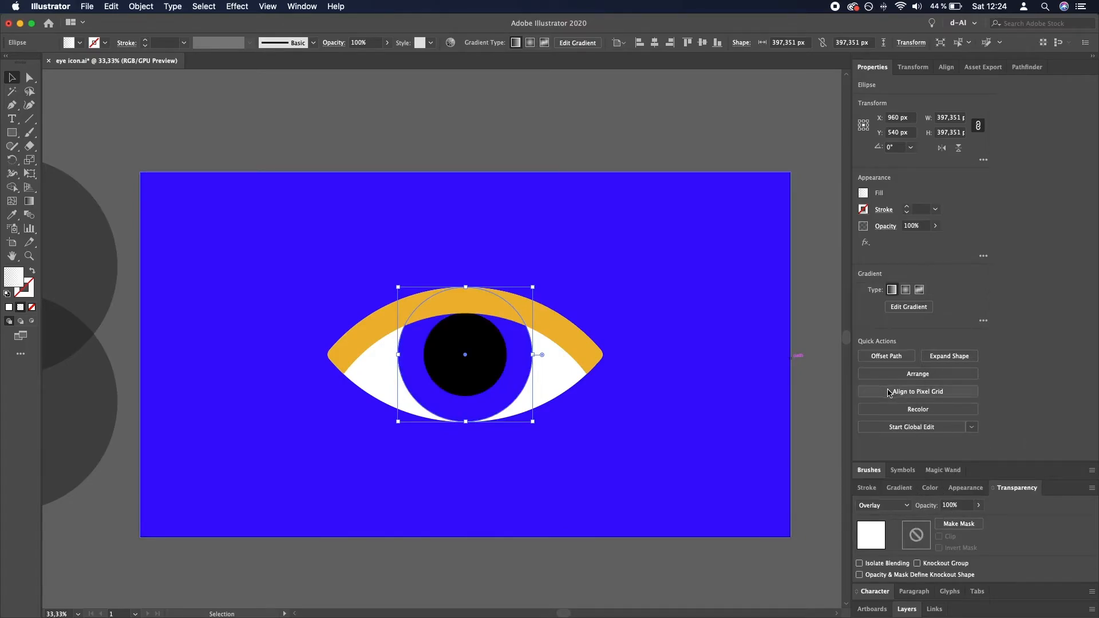
left_click(635, 108)
left_click_drag(531, 364, 421, 417)
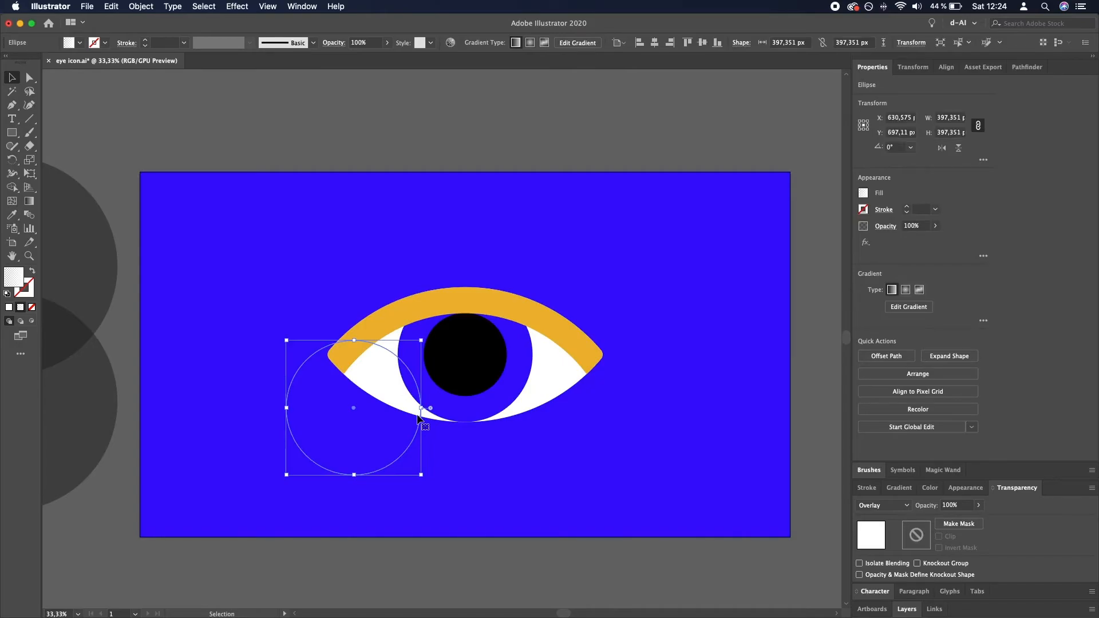
key("super+z")
left_click(886, 508)
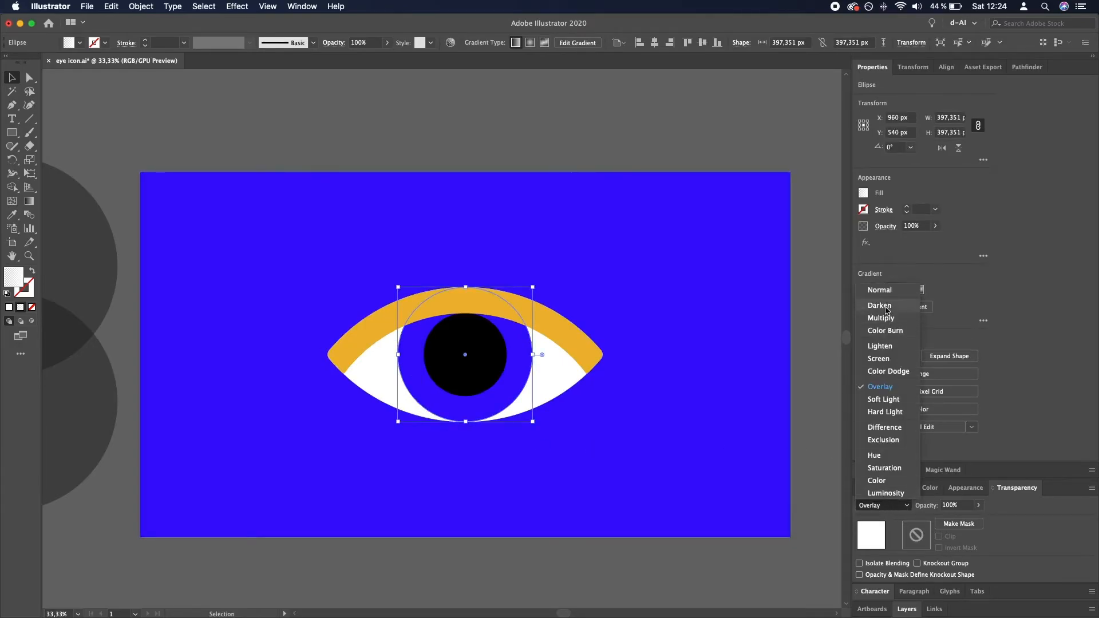
left_click(887, 292)
- Reduce the iris gradient circle's opacity to 26% and set its gradient angle to 90°
left_click(978, 505)
left_click_drag(977, 519, 947, 522)
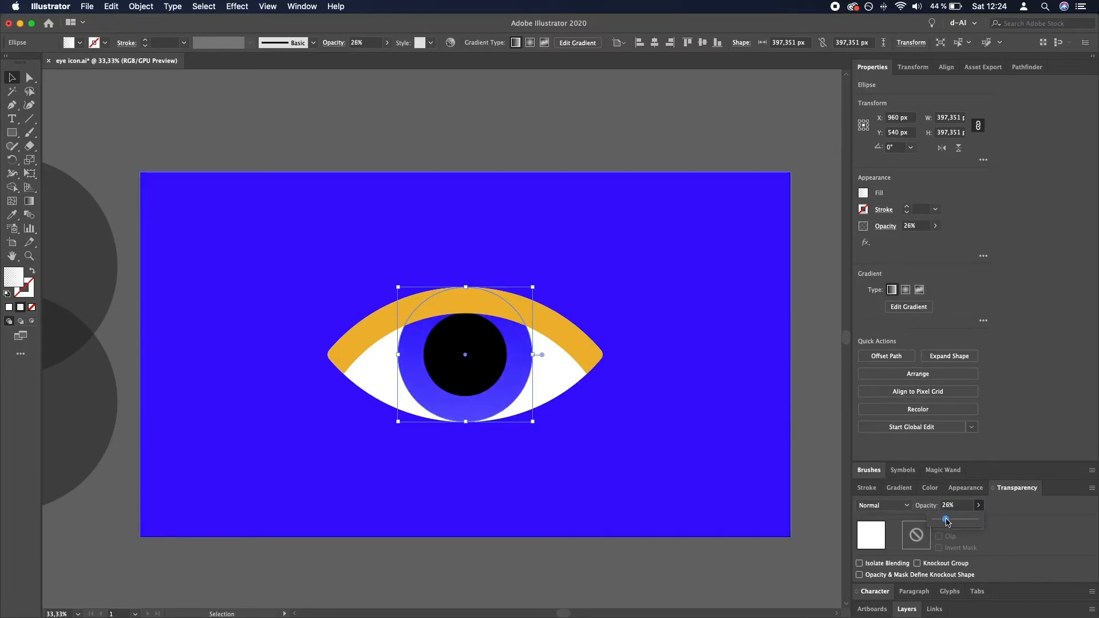
left_click(898, 487)
left_click(943, 501)
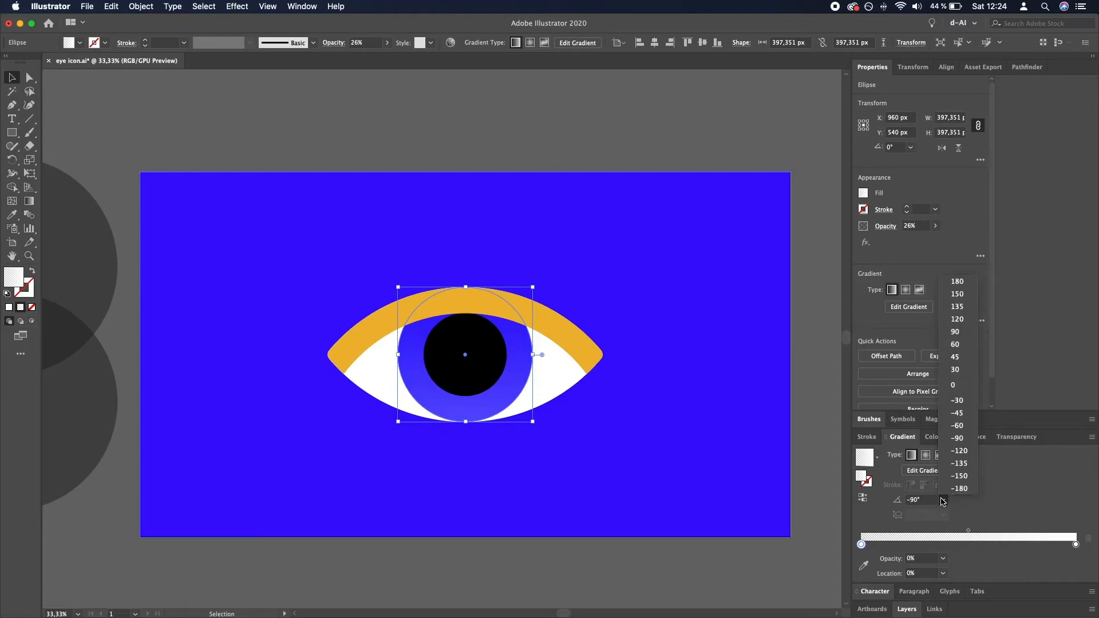
left_click(958, 333)
left_click(714, 188)
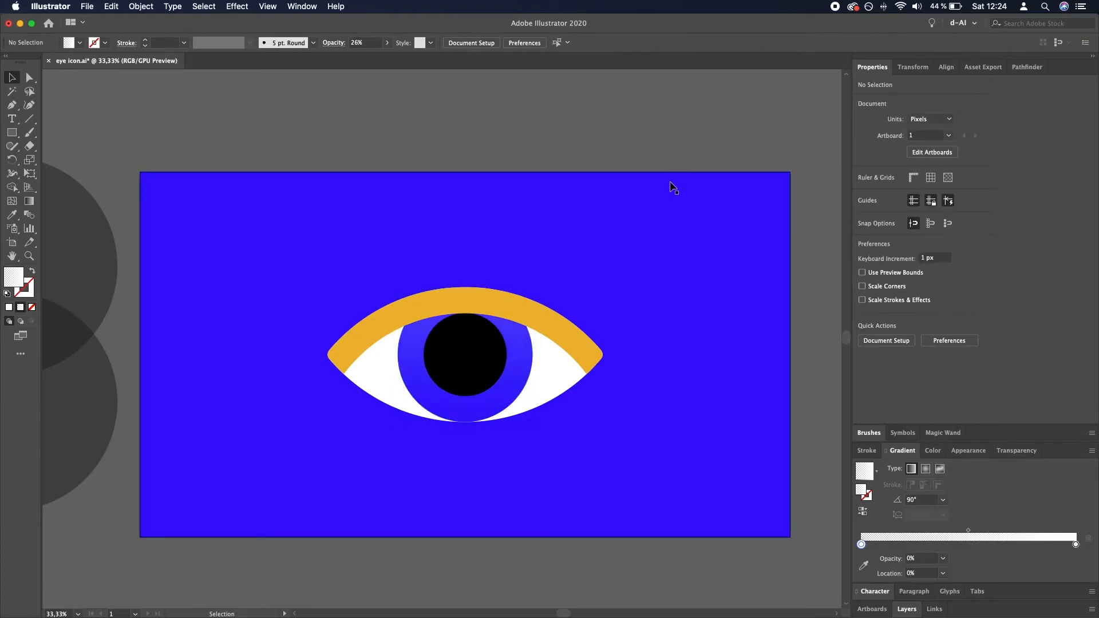
- Try filling the eyelid band with yellow #ffff00 and undo the color change
scroll(677, 191, "down", 2)
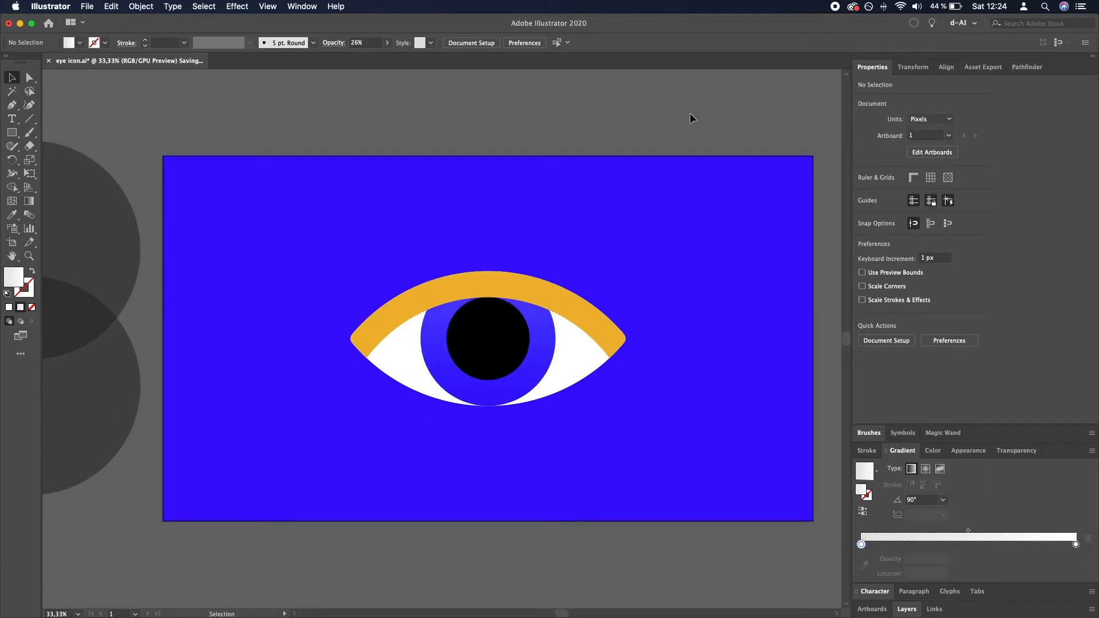
left_click(521, 289)
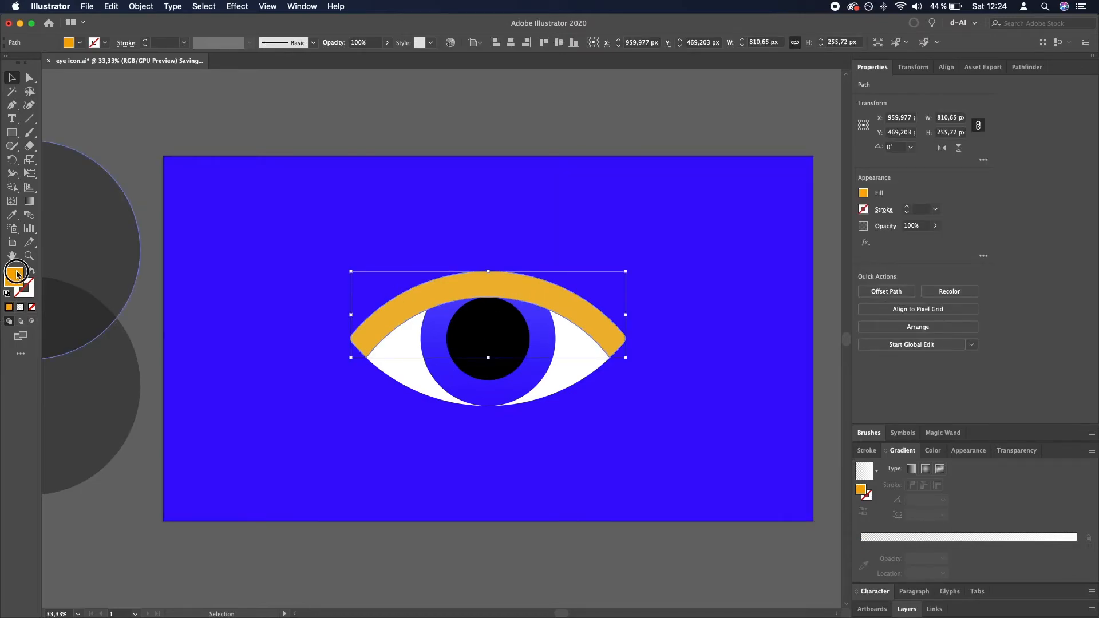
double_click(16, 274)
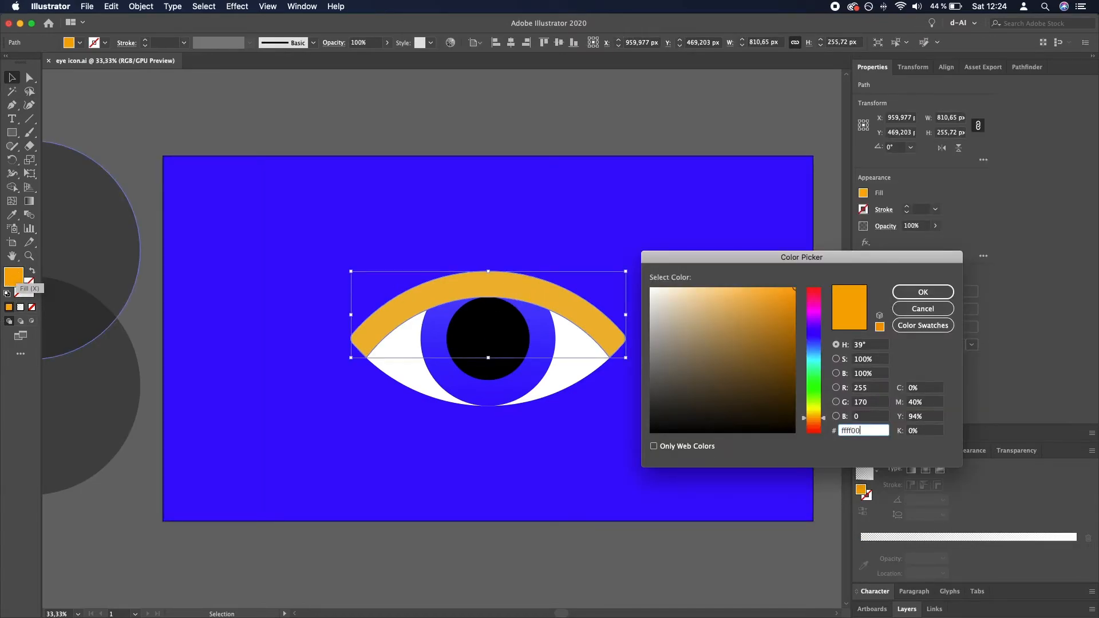
type("ffff00")
key("Return")
left_click(400, 117)
scroll(401, 119, "down", 1)
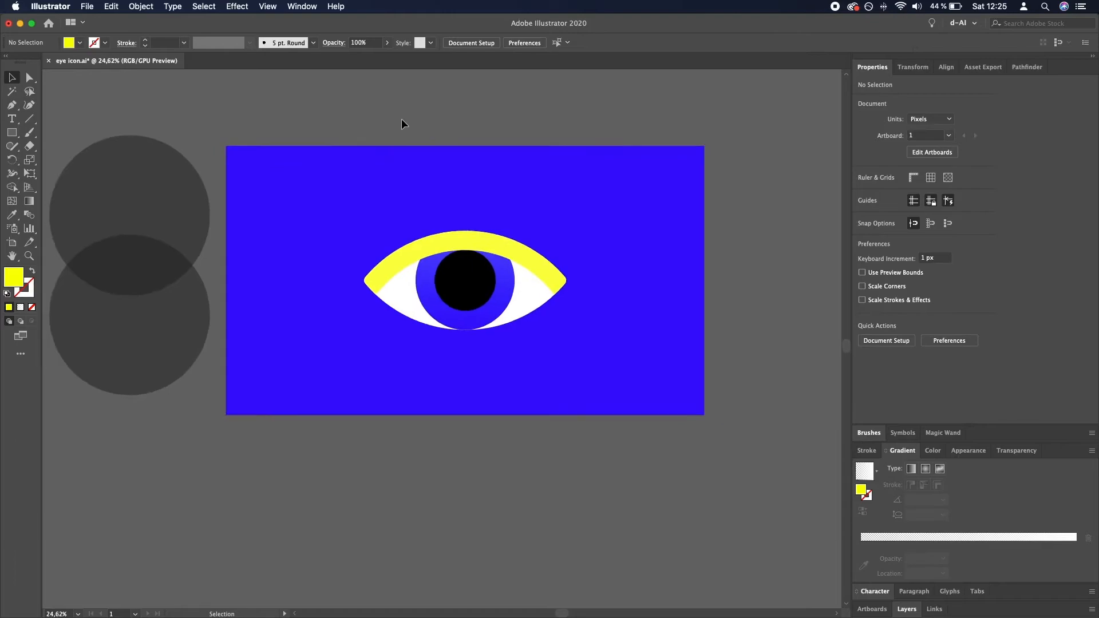
scroll(401, 119, "up", 2)
key("super+z")
left_click(510, 125)
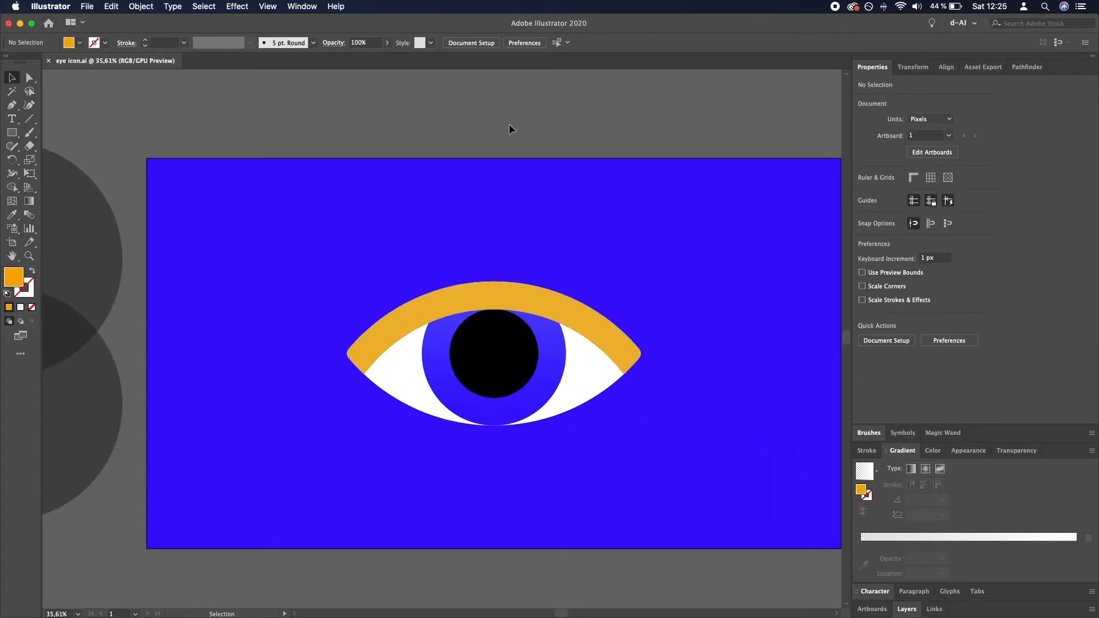
- Start a Drop Shadow effect on the white almond shape with preview on, X offset 0 px and Y offset 10 px
left_click(598, 391)
left_click(243, 6)
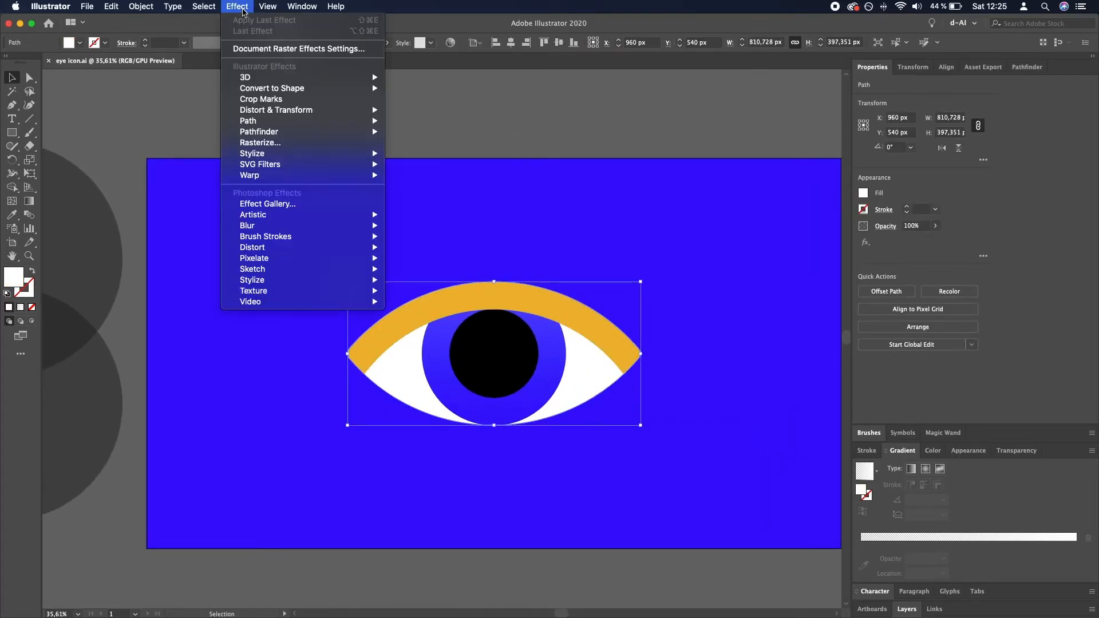
mouse_move(253, 153)
left_click(400, 153)
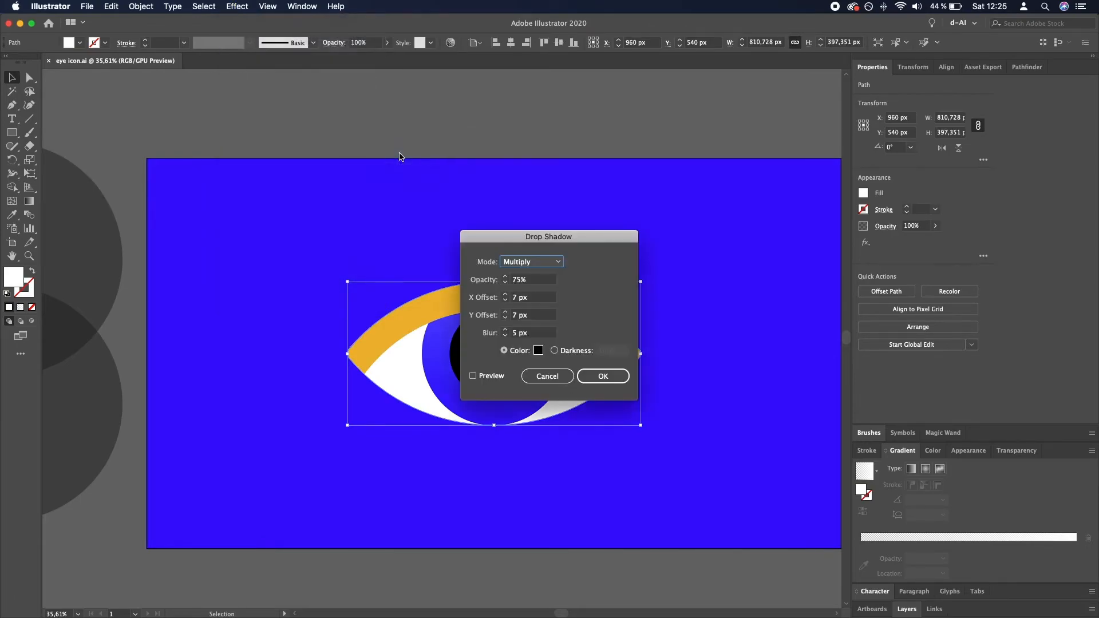
left_click(473, 376)
left_click_drag(525, 237, 806, 241)
double_click(790, 301)
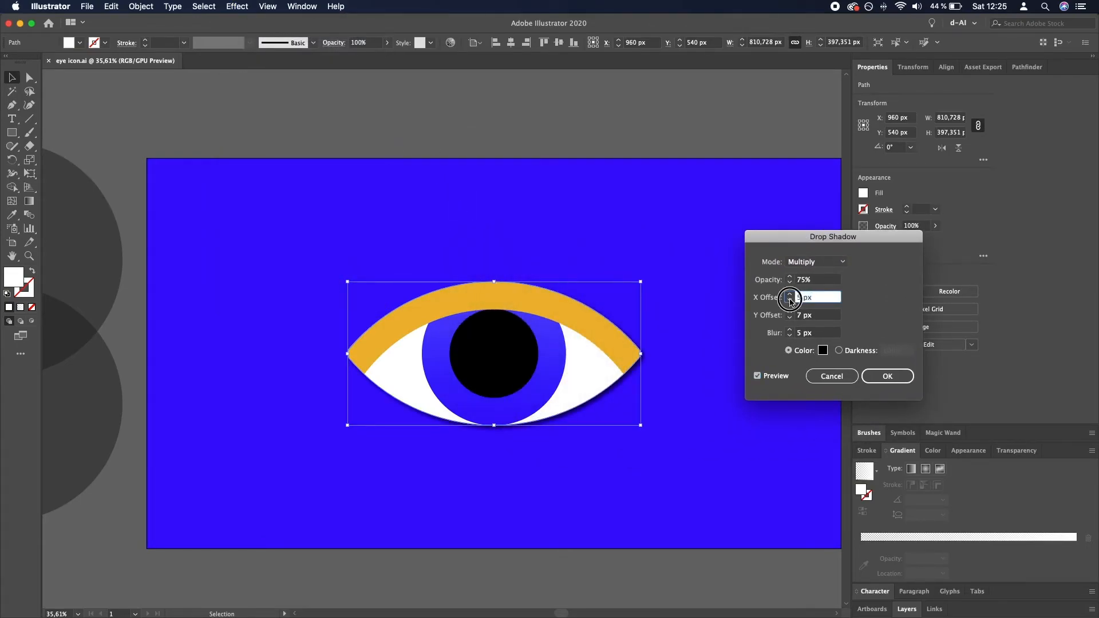
left_click(791, 300)
left_click(790, 313)
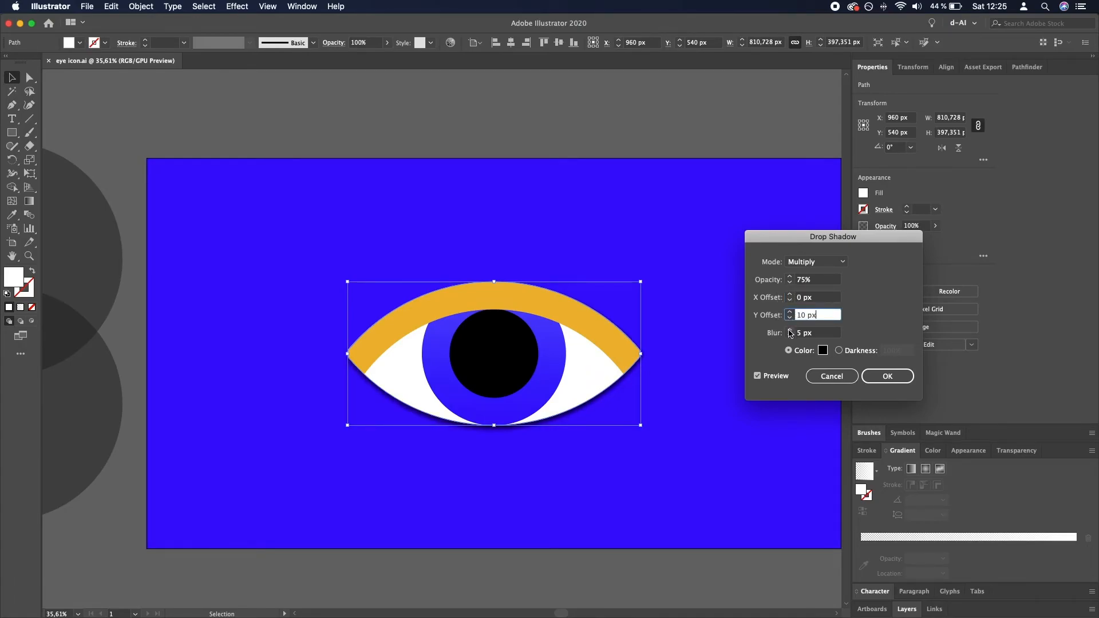
- Increase the drop shadow's blur to 81 px and its Y offset to 40 px
left_click(789, 330, "shift")
left_click(789, 330, "shift")
left_click(789, 330, "shift")
left_click(789, 331, "shift")
left_click(789, 330, "shift")
left_click(789, 330, "shift")
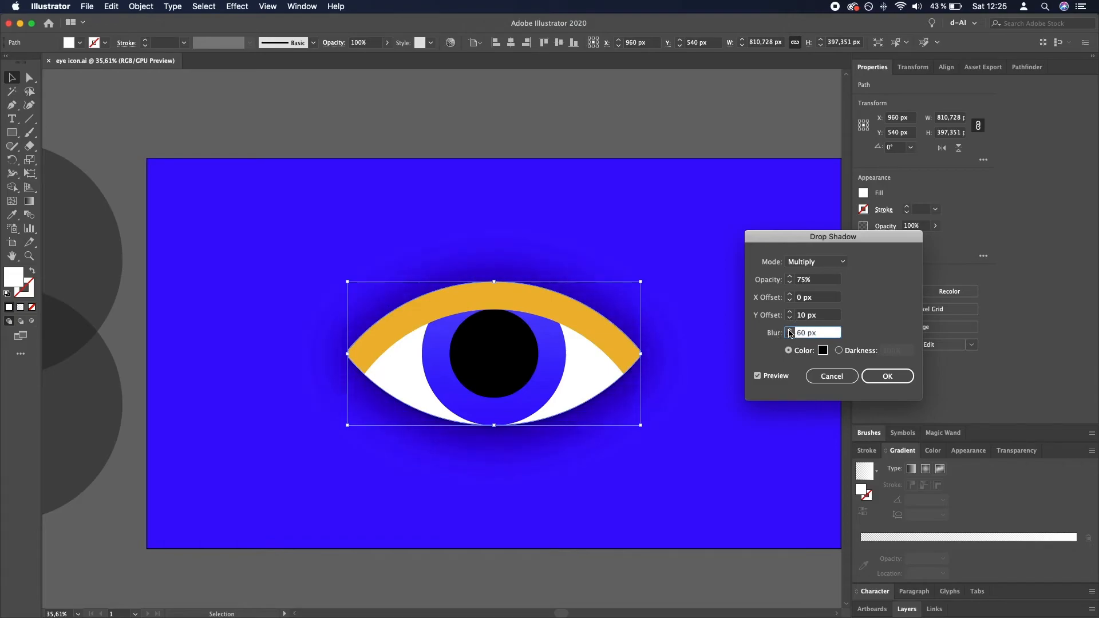
left_click(790, 316)
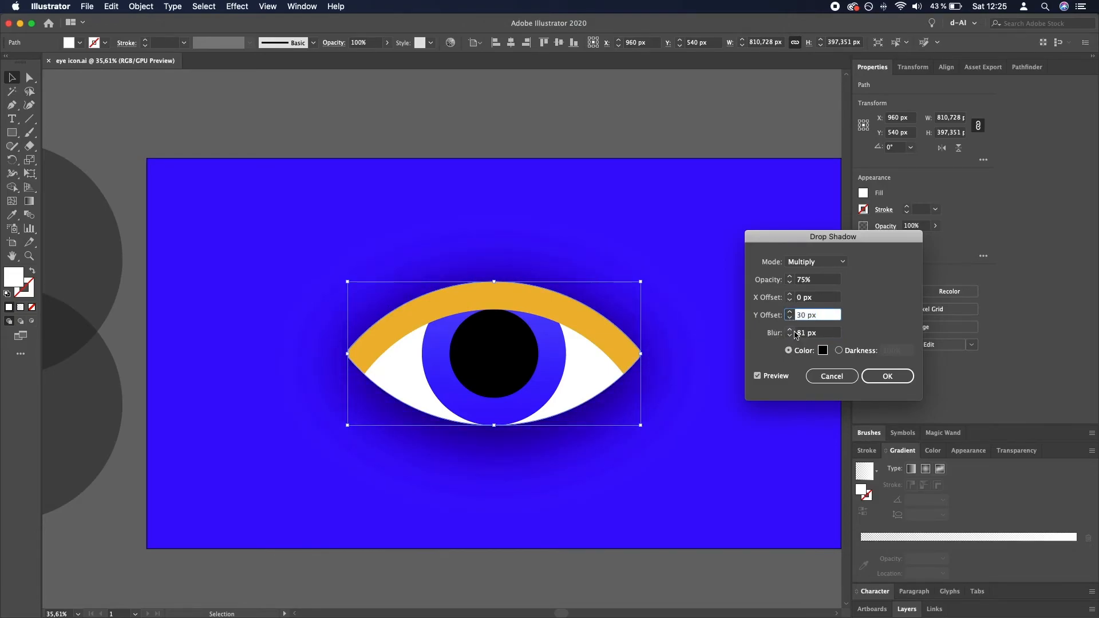
- Try the Overlay mode for the drop shadow and settle on Normal
left_click(812, 262)
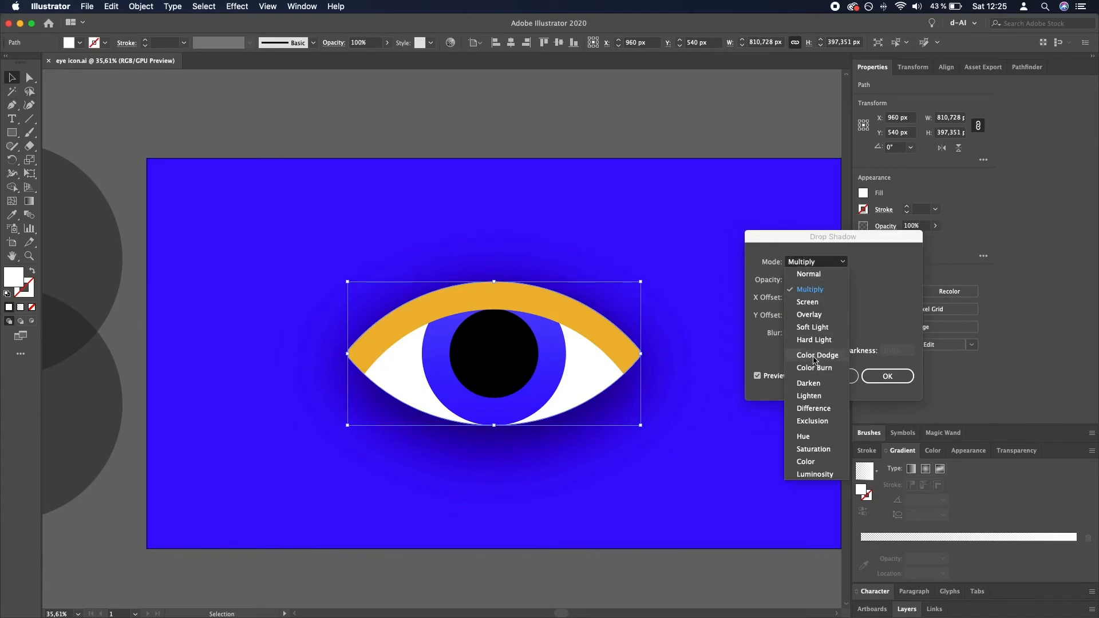
left_click(809, 314)
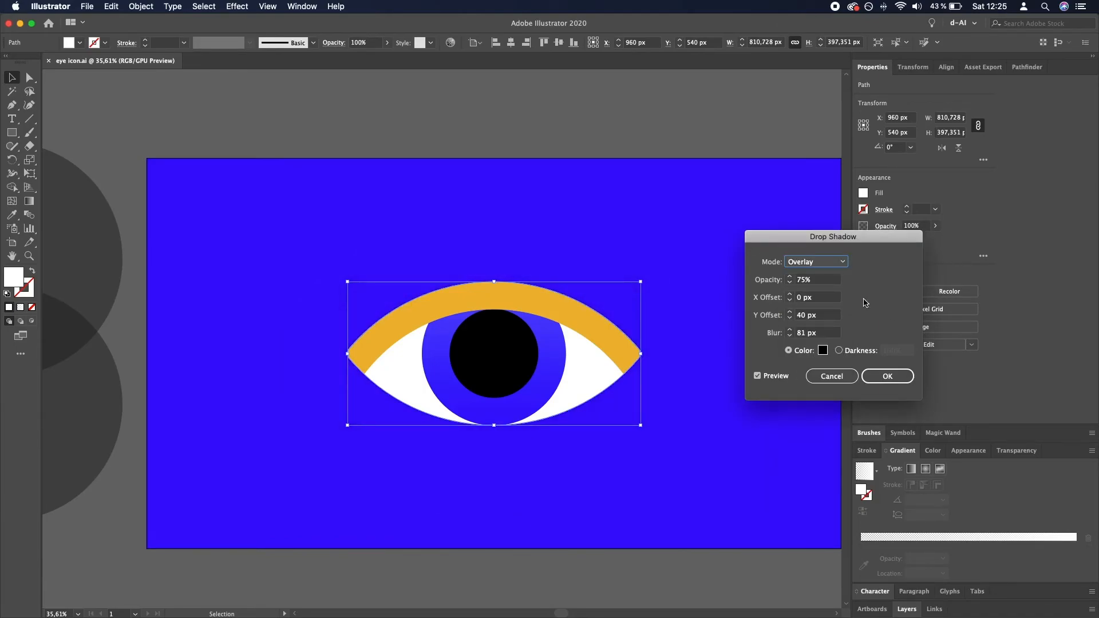
left_click(807, 262)
left_click(812, 275)
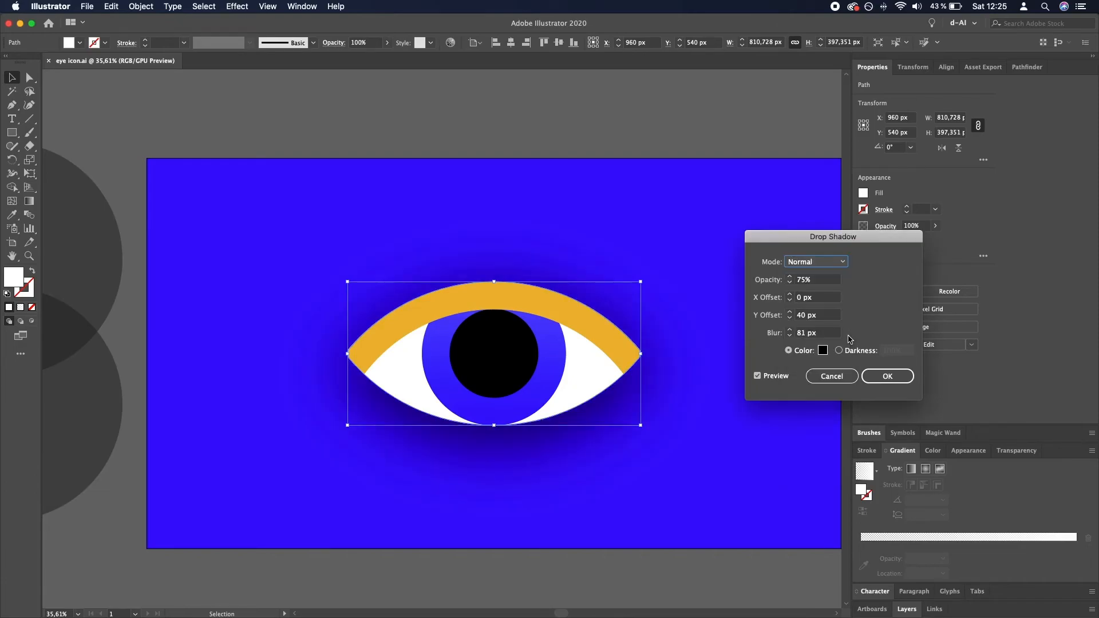
- Apply the drop shadow with 100 px blur, 70 px Y offset and 40% opacity
left_click(791, 332)
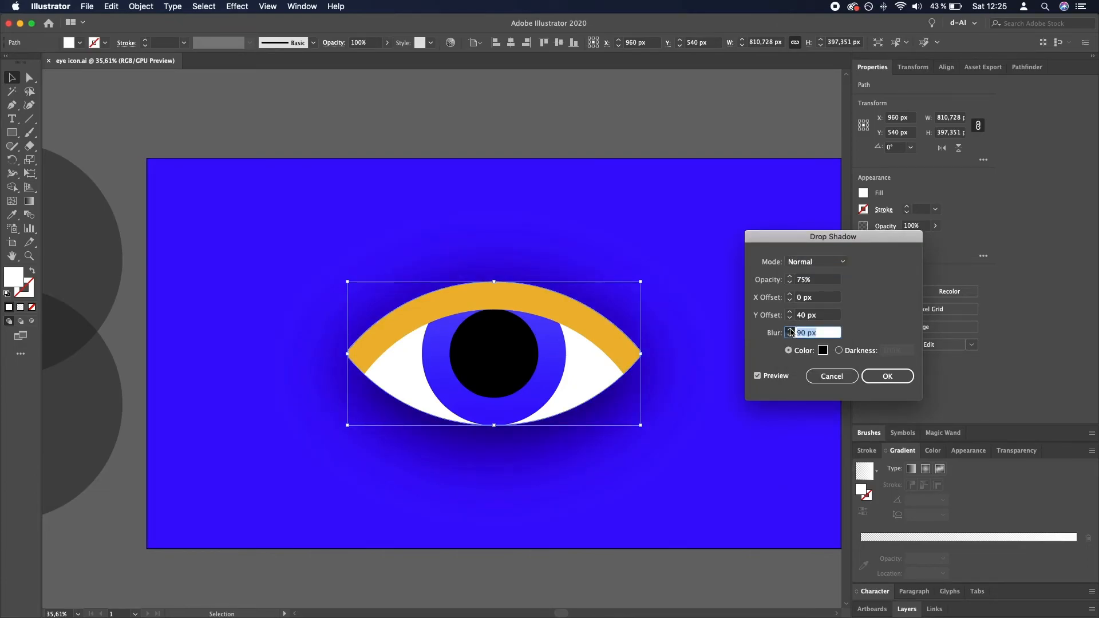
left_click(792, 316)
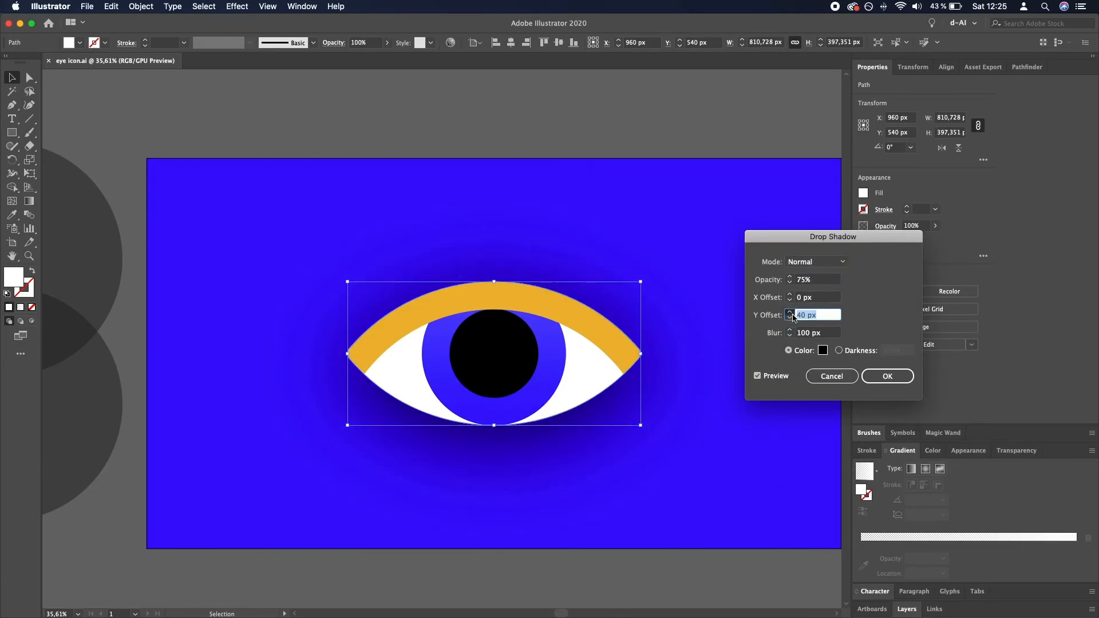
left_click(792, 318)
left_click(790, 282)
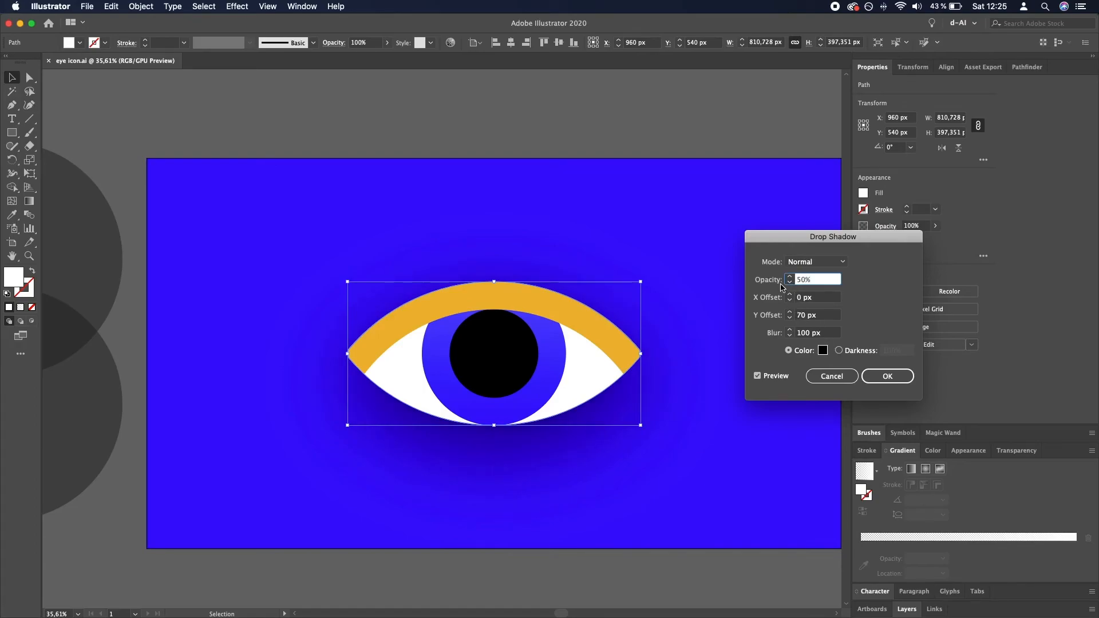
left_click(899, 378)
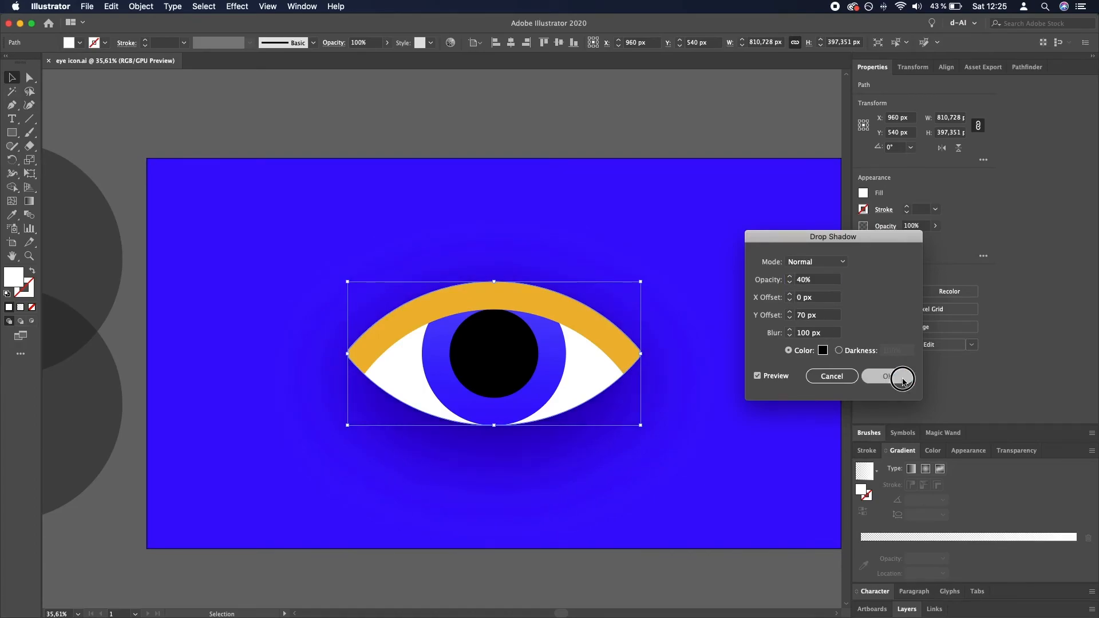
left_click(565, 98)
left_click_drag(592, 329, 493, 341)
key("super+z")
- Try grouping the eye shapes together with the blue background and undo the grouping
left_click(621, 582)
left_click_drag(620, 582, 298, 236)
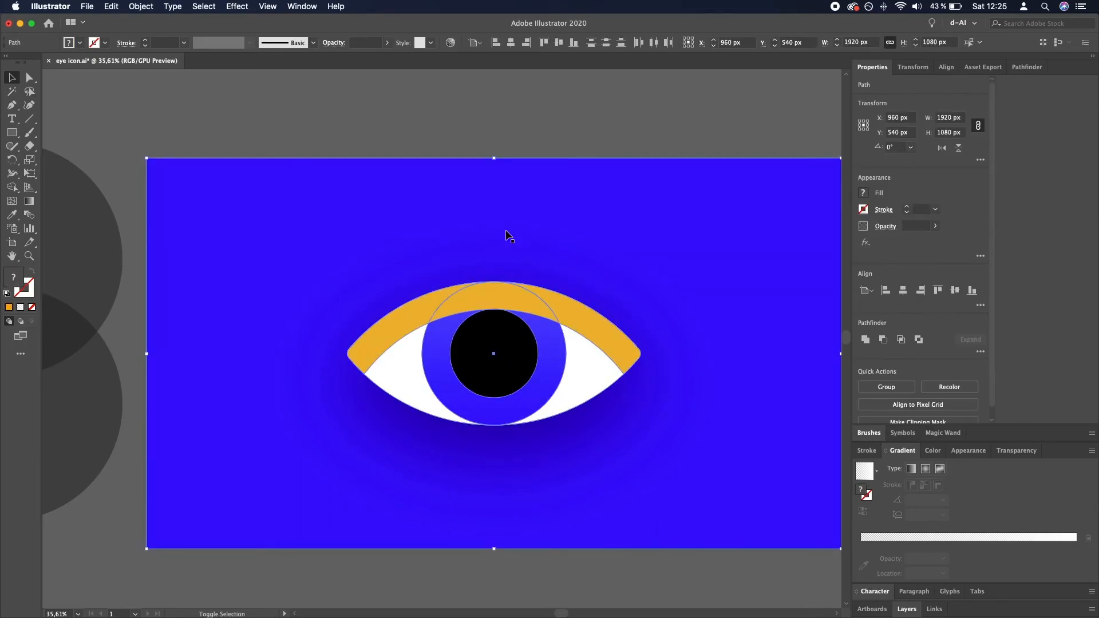
key("super+g")
key("super+z")
key("a")
key("super+g")
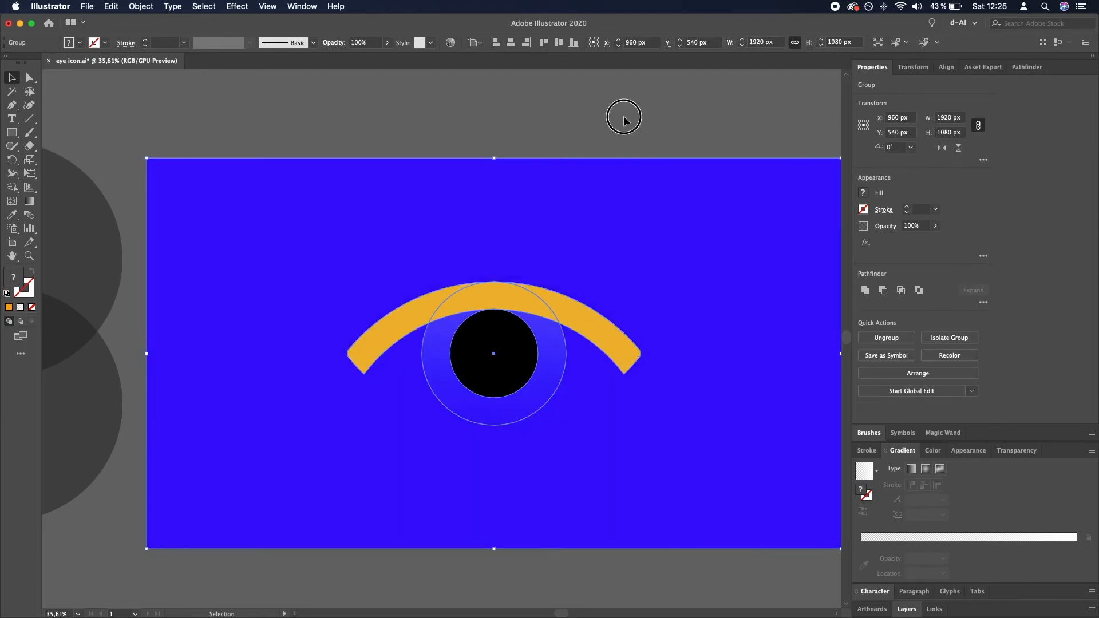
left_click(615, 116)
key("super+z")
- Remove the blue background from the selection and group the eyelid, iris, pupil and white almond shapes
left_click(708, 205, "shift")
key("super+g")
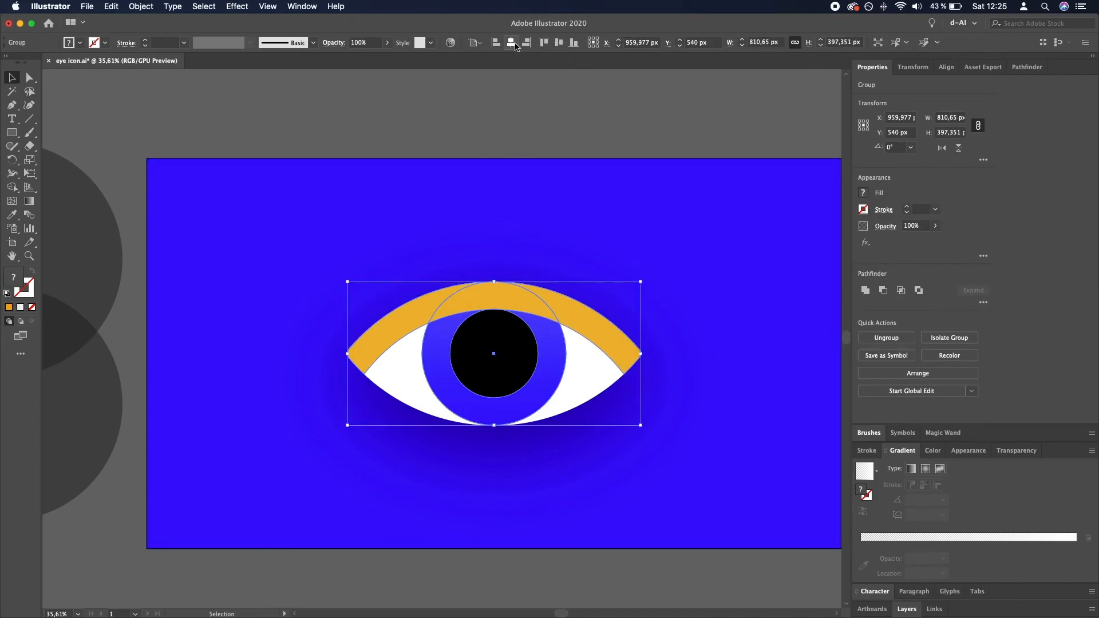
- Center the eye group vertically on the artboard and enable Scale Corners and Scale Strokes & Effects for transformations
left_click(559, 42)
left_click(913, 67)
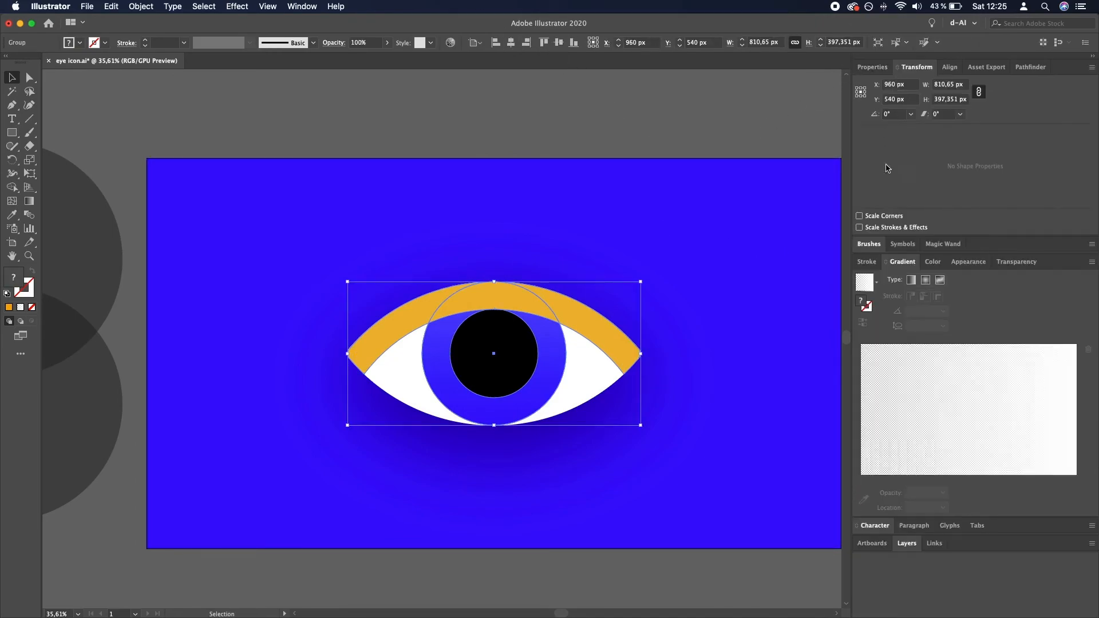
left_click(859, 216)
left_click(859, 227)
- Try enlarging the eye group about its center to about 984 px wide and moving it, and undo both changes
left_click_drag(640, 283, 672, 299)
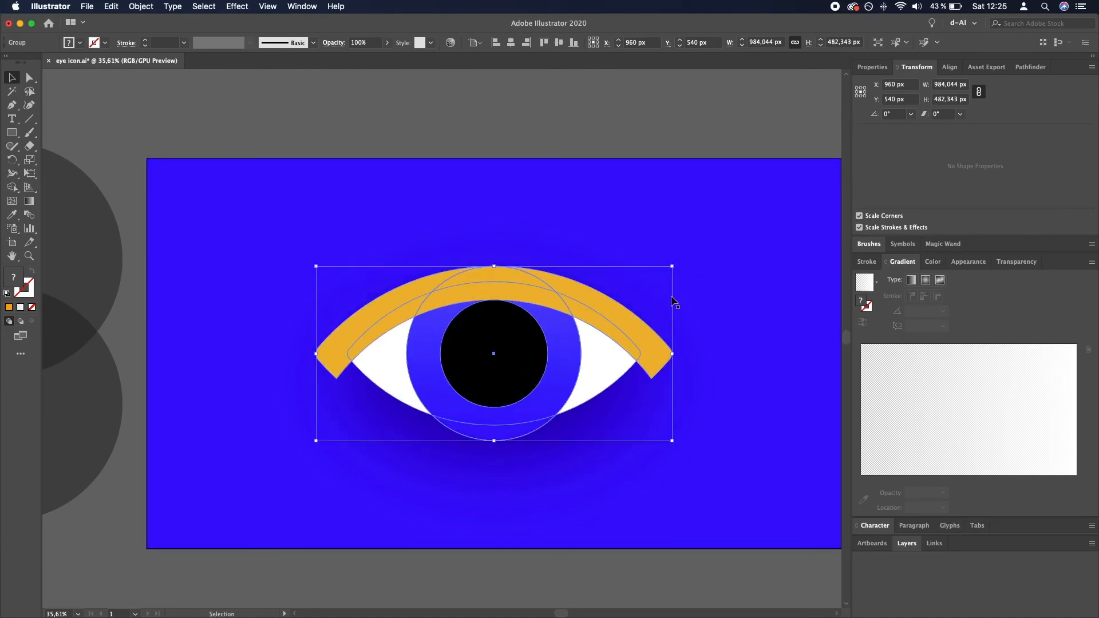
key("super+z")
left_click_drag(605, 365, 514, 387)
key("super+z")
- Scale up the eye group proportionally about its center to about 947 × 464 px and deselect it
left_click_drag(640, 281, 663, 294)
left_click(674, 263)
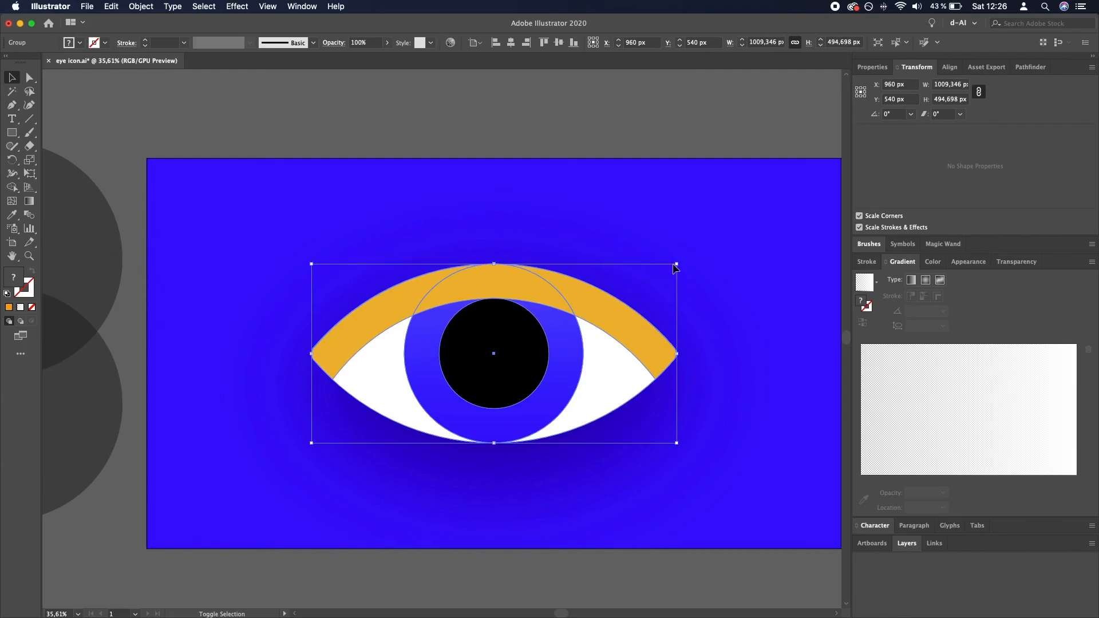
left_click_drag(678, 264, 667, 271)
left_click(653, 123)
key("space")
left_click_drag(763, 326, 709, 281)
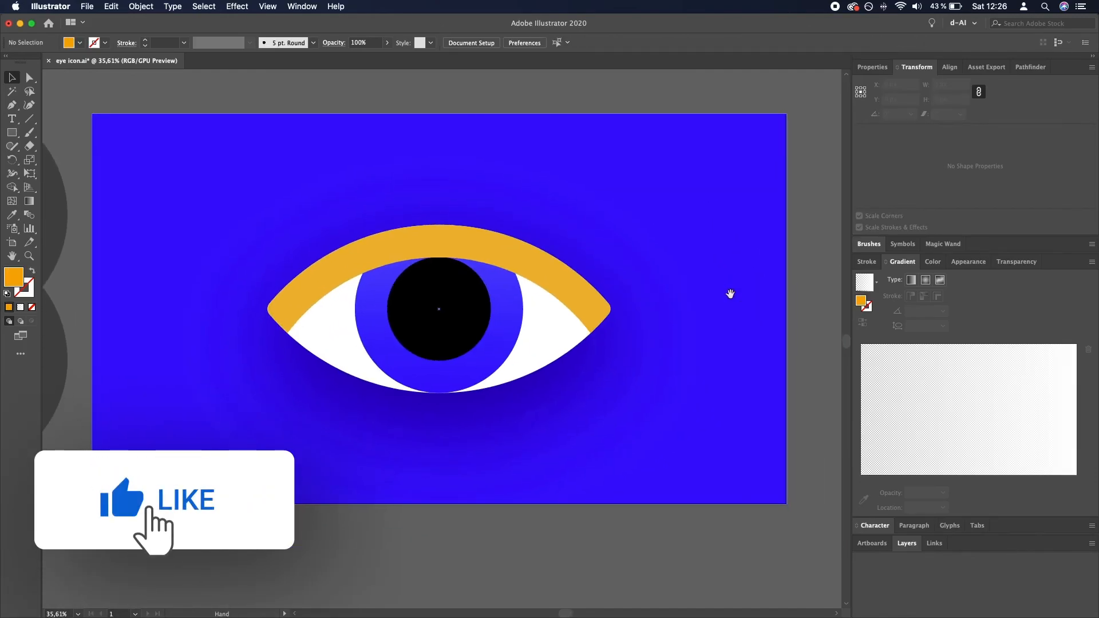
- Undo the last two enlargements of the eye group and deselect it
left_click(574, 314)
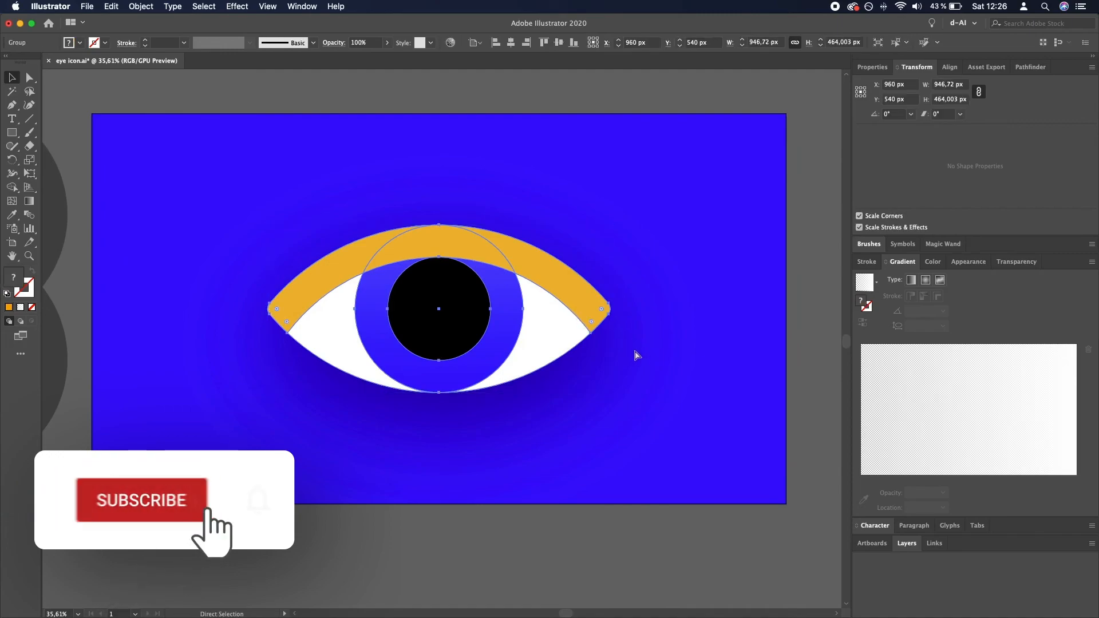
key("super+z")
key("super+z")
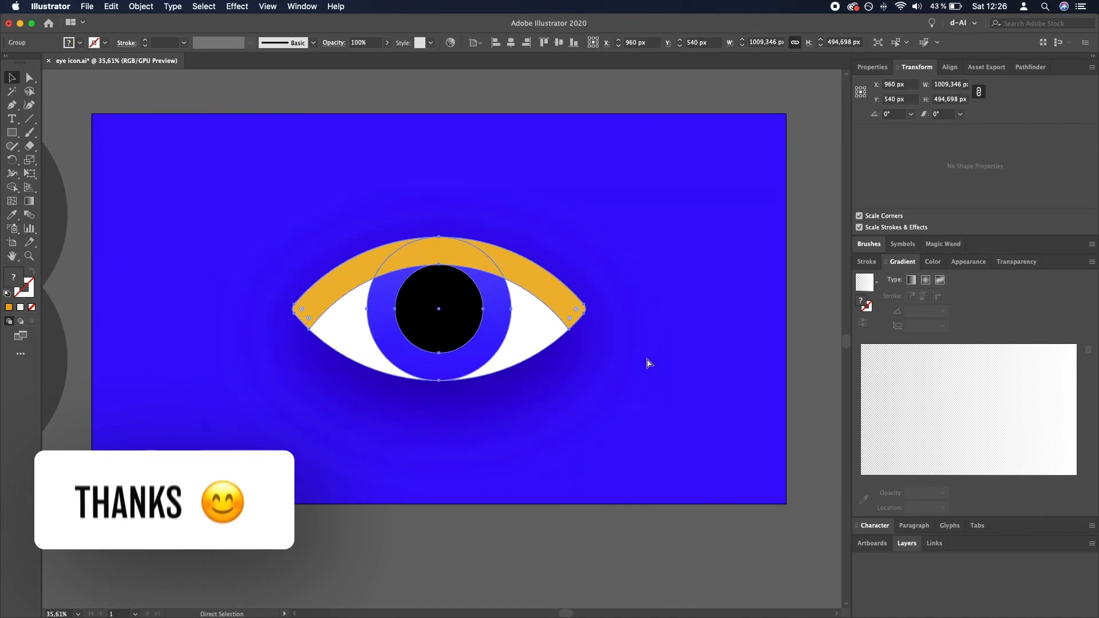
left_click(652, 534)
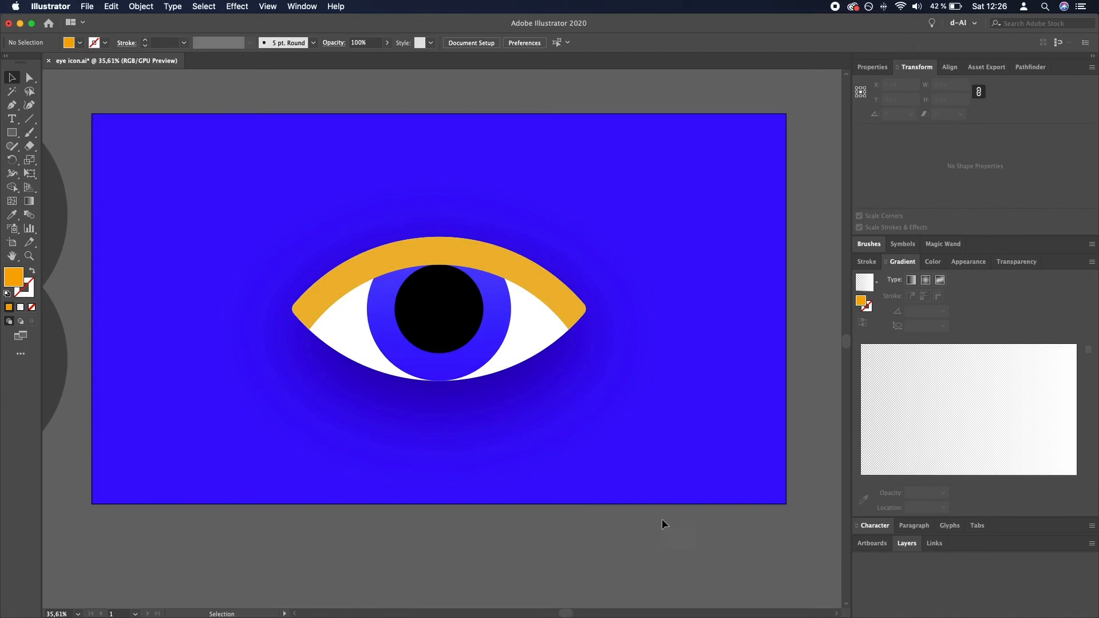